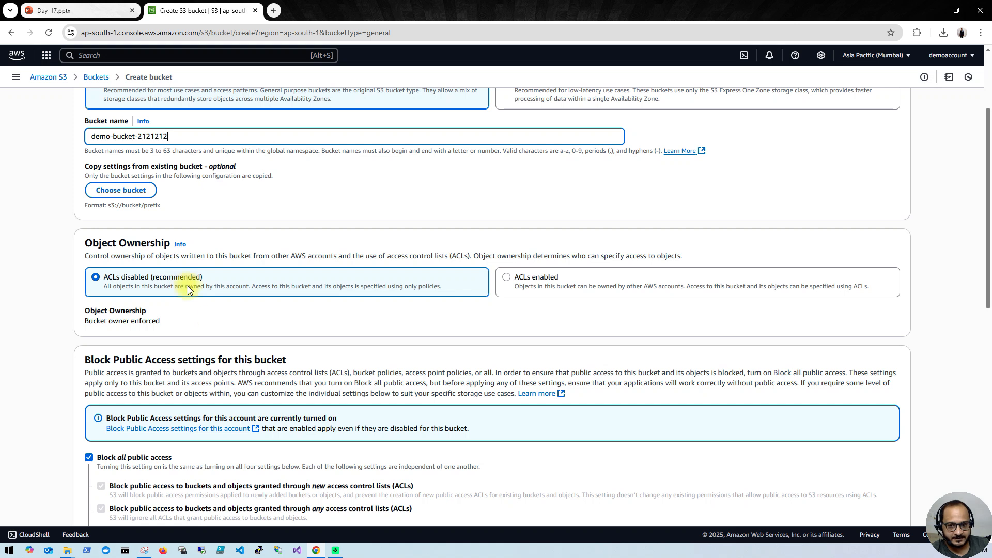
scroll(212, 324, up, 1)
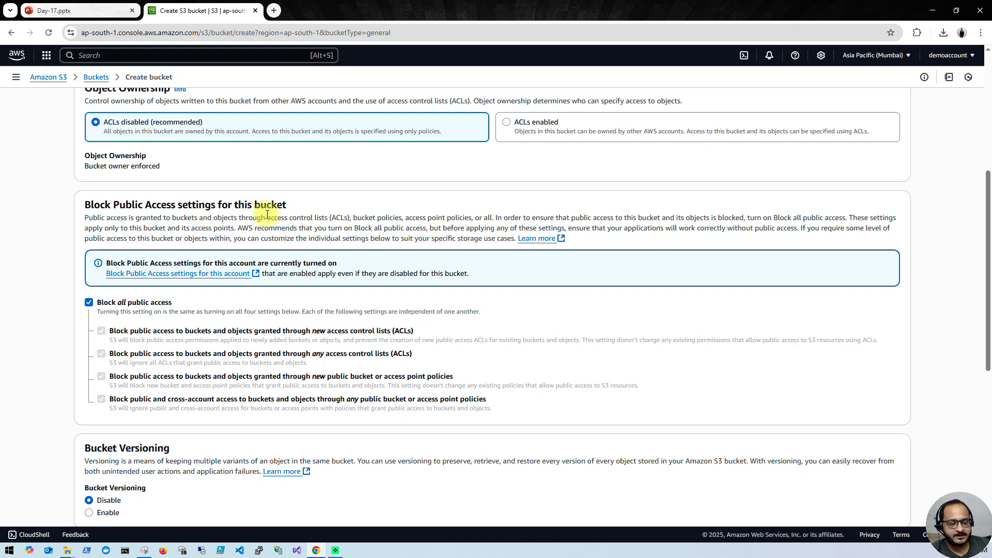
click(91, 304)
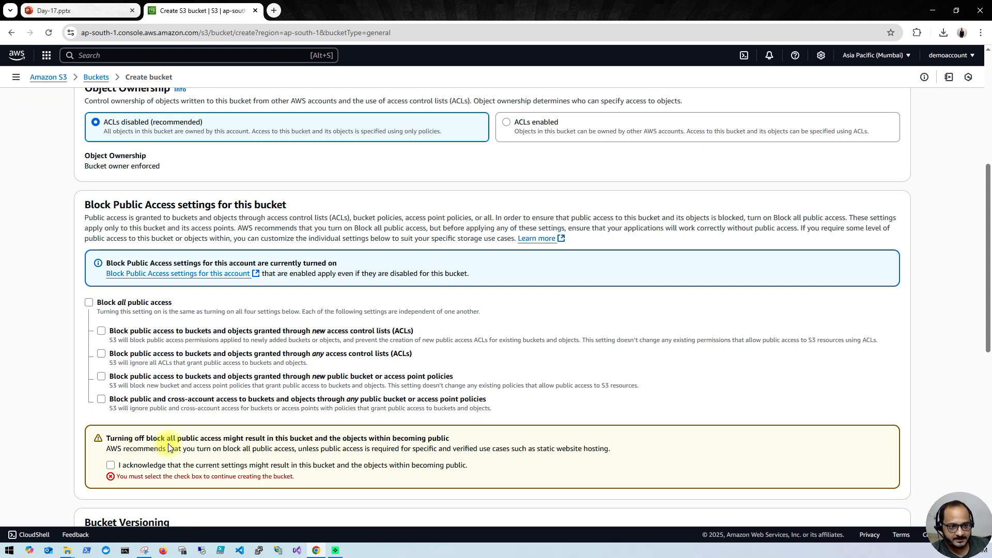
click(89, 303)
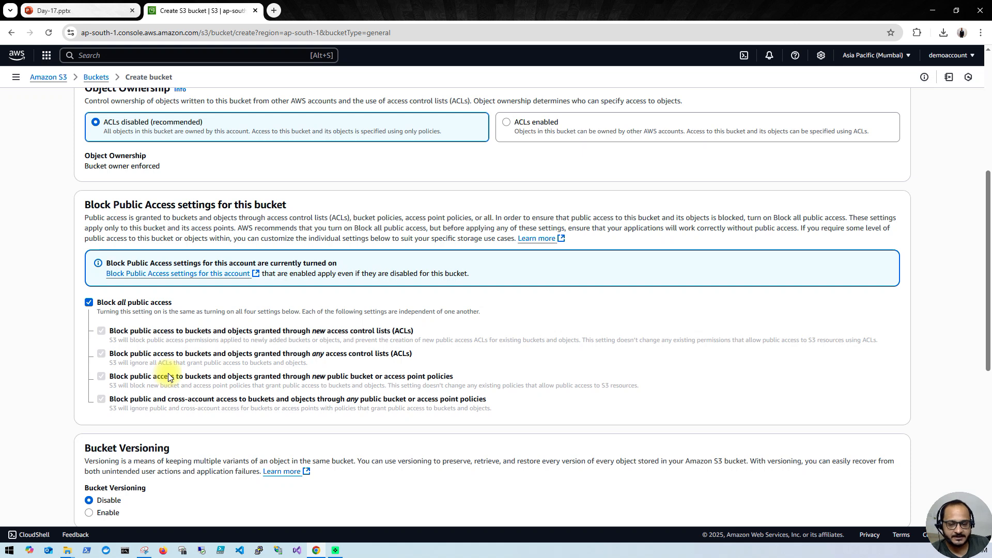
scroll(171, 376, down, 3)
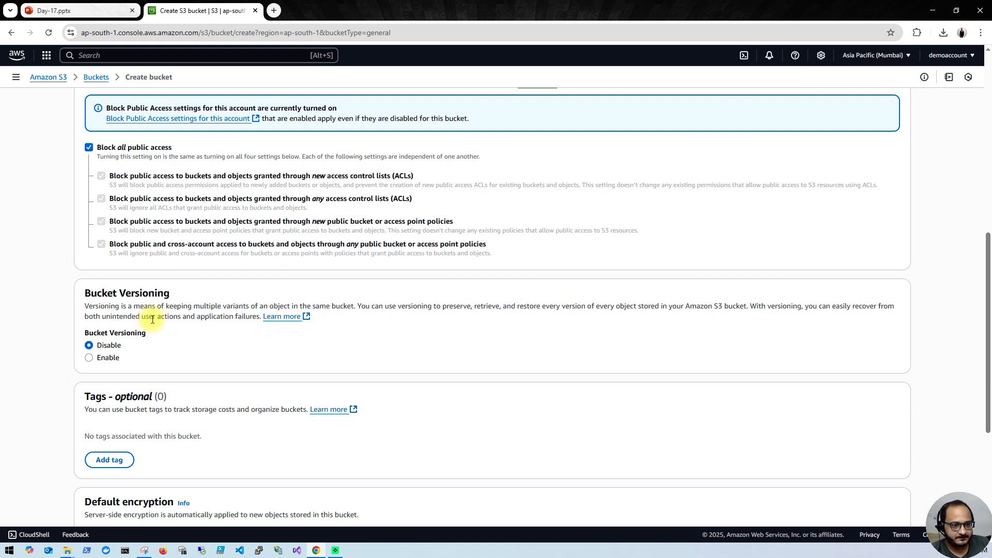
- Try SSE-KMS default encryption, then switch back to SSE-S3 managed keys
scroll(150, 318, down, 2)
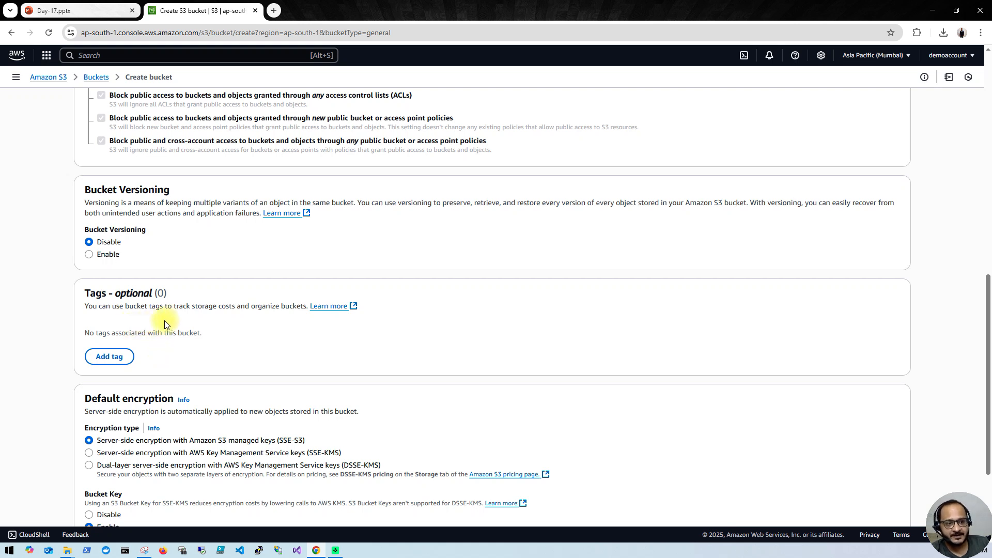
scroll(166, 350, down, 3)
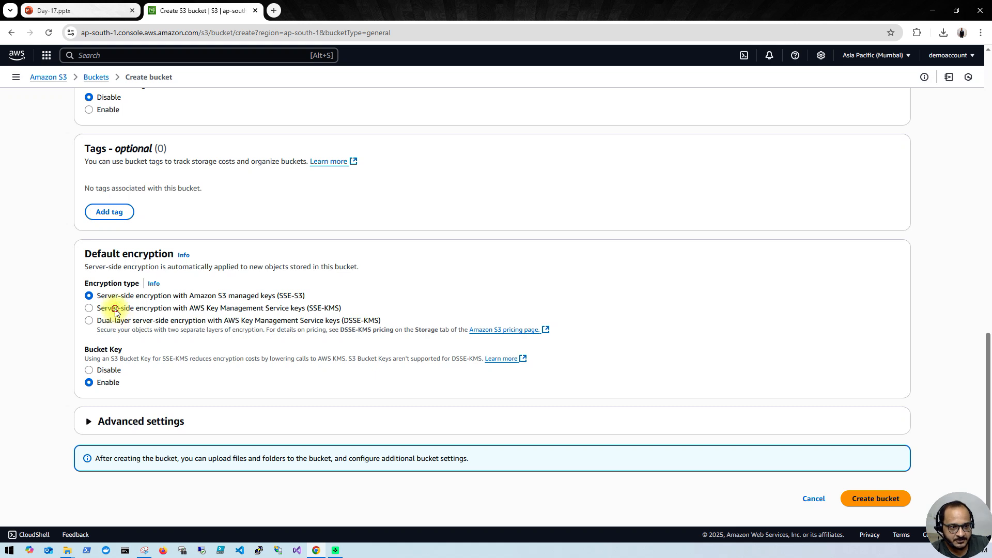
click(115, 312)
scroll(210, 346, down, 2)
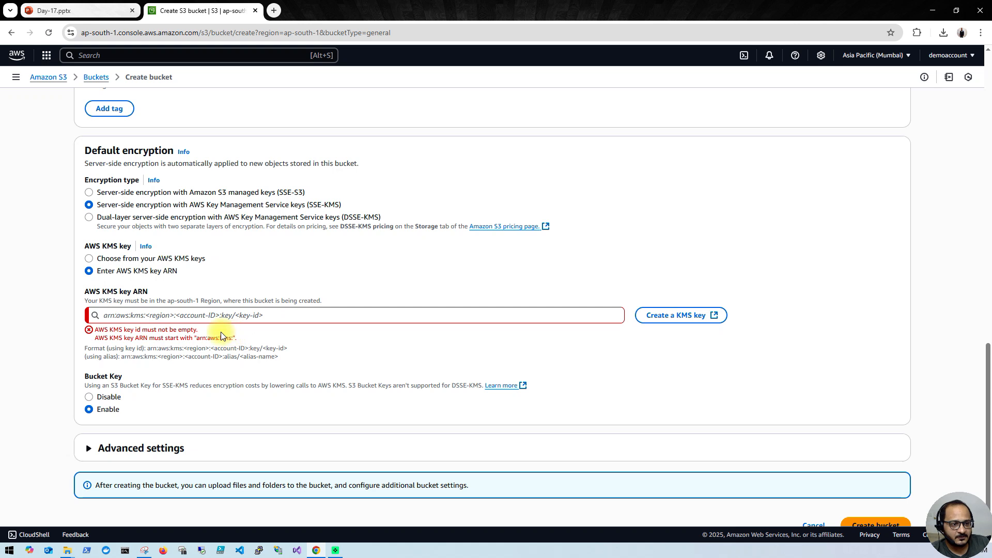
scroll(221, 332, up, 1)
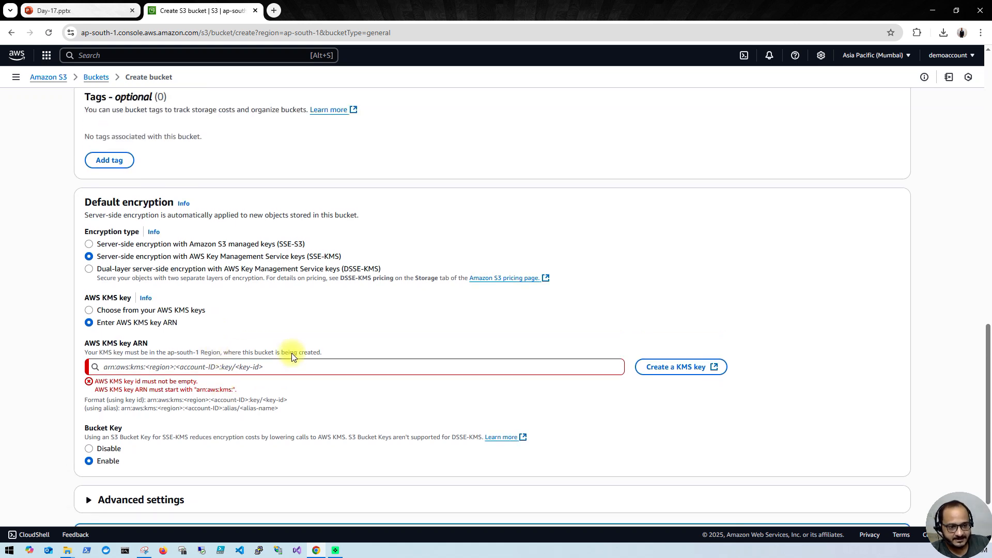
click(125, 244)
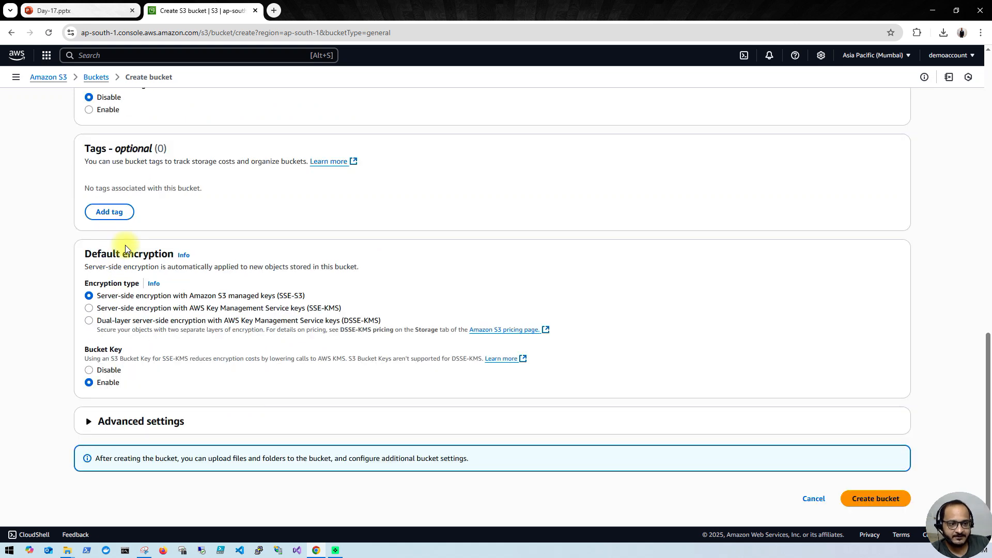
- Expand Advanced settings with Object Lock off and submit the bucket, which returns a signed-out notice
click(91, 423)
scroll(196, 408, down, 2)
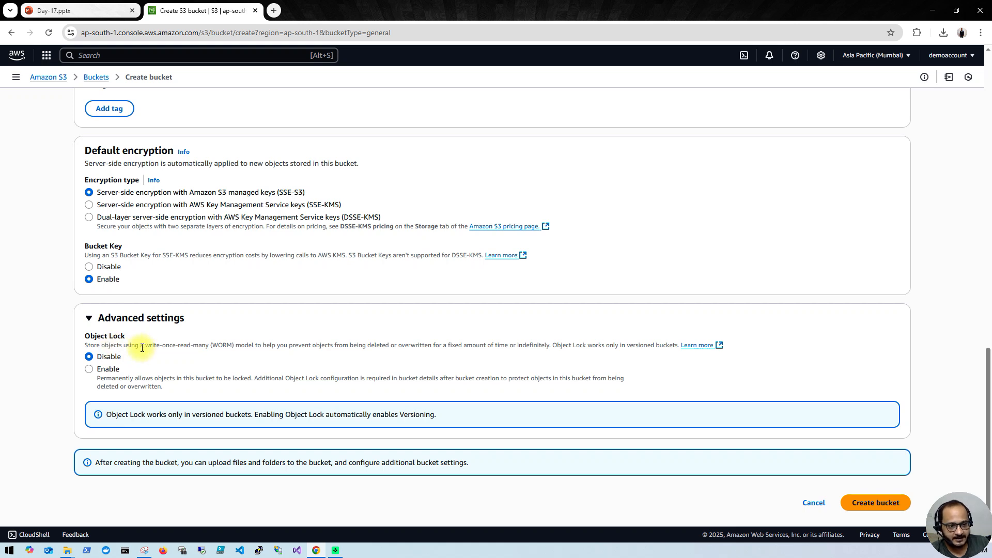
scroll(262, 376, up, 9)
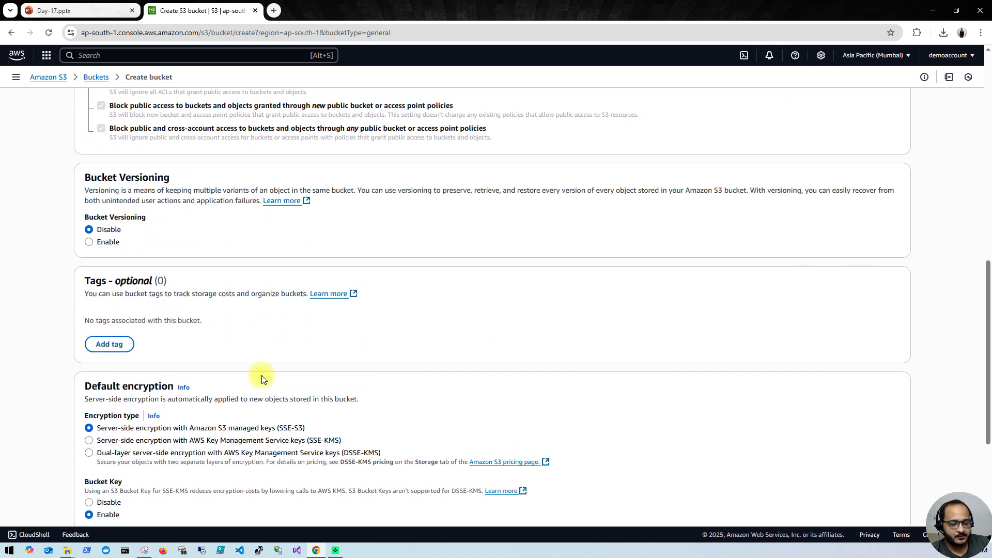
scroll(261, 375, up, 6)
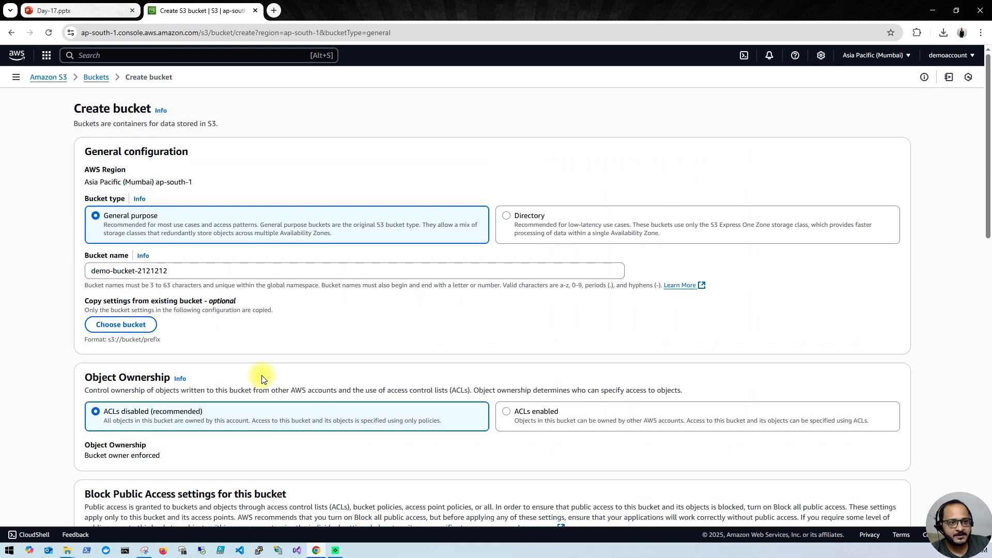
scroll(277, 357, down, 6)
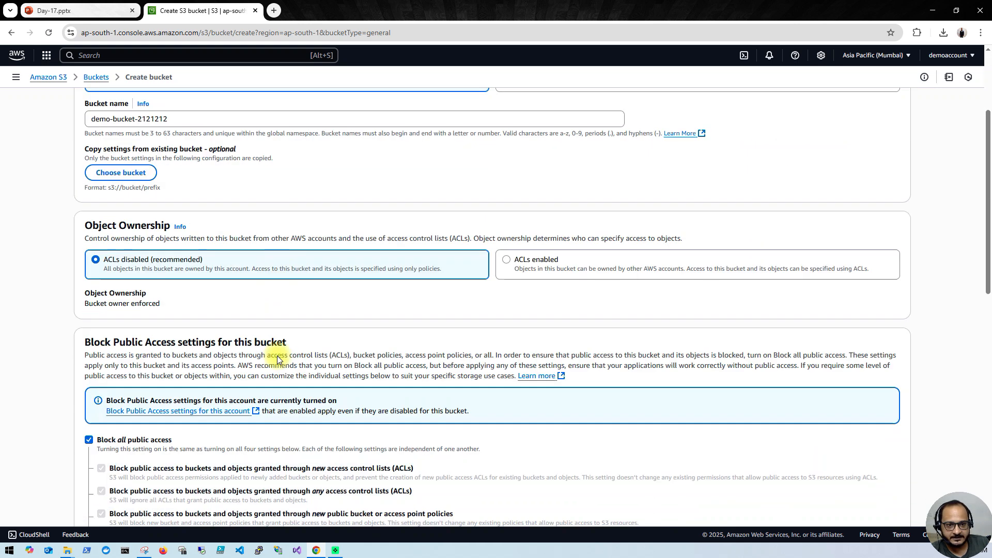
scroll(331, 362, down, 9)
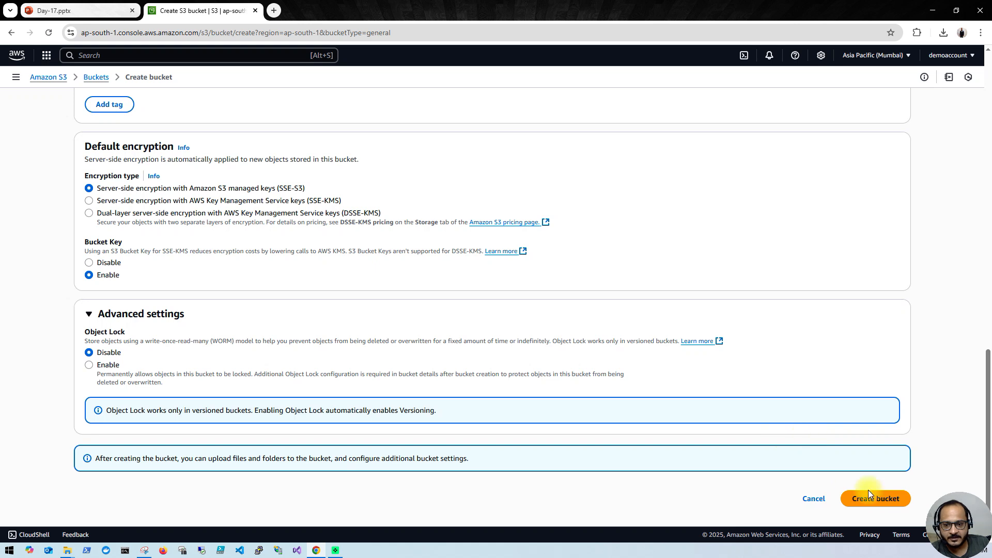
click(877, 499)
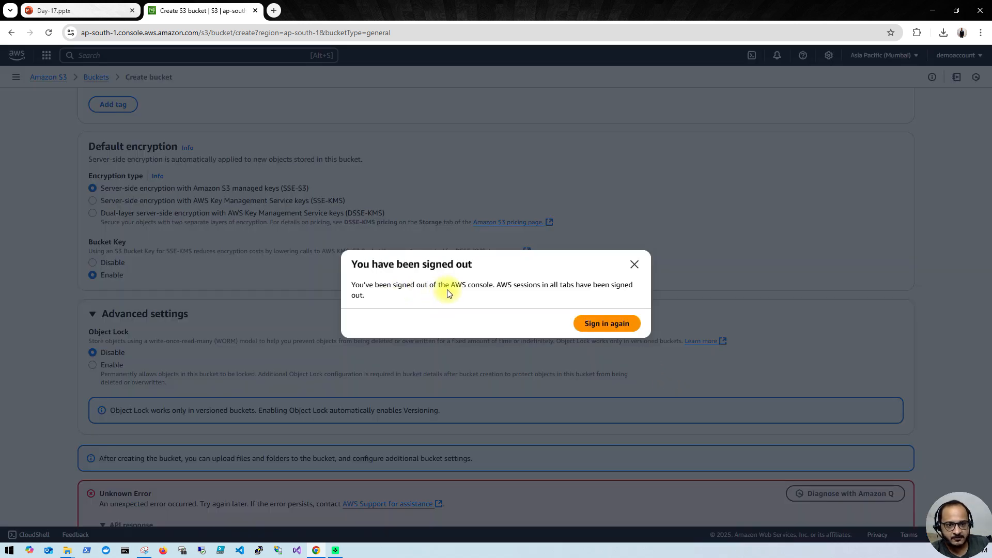
- Sign in again as the root user with the saved account e-mail and password
click(590, 324)
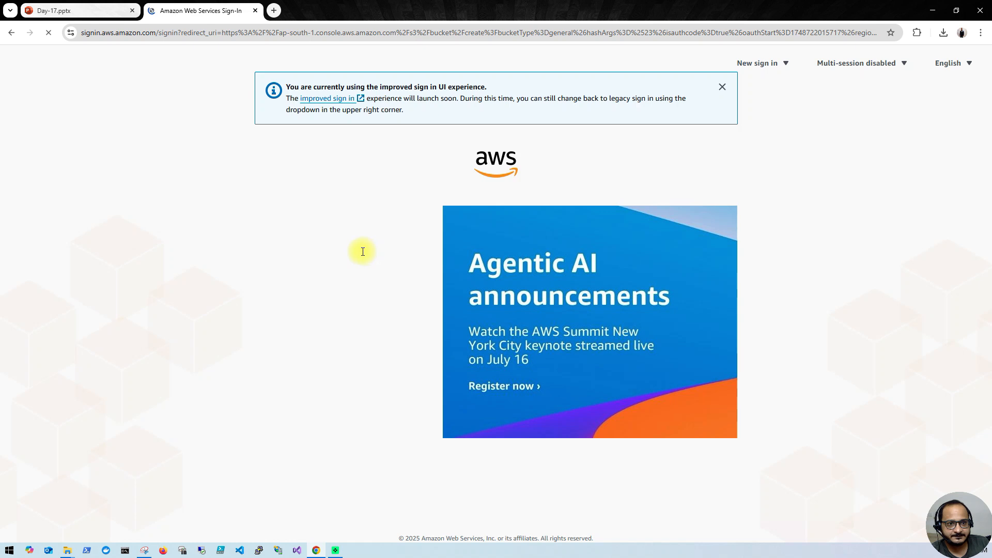
click(347, 410)
click(373, 251)
click(370, 441)
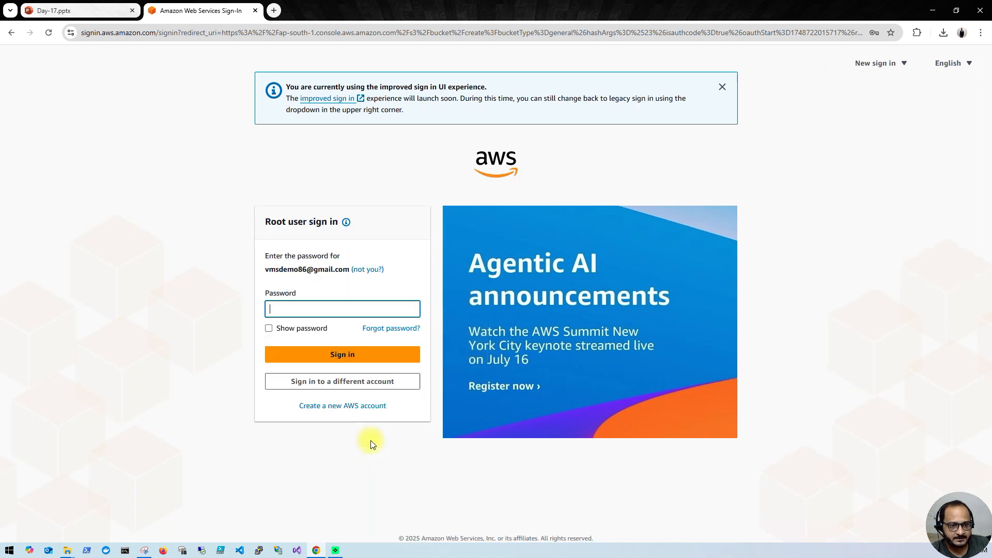
click(316, 309)
click(341, 328)
click(342, 355)
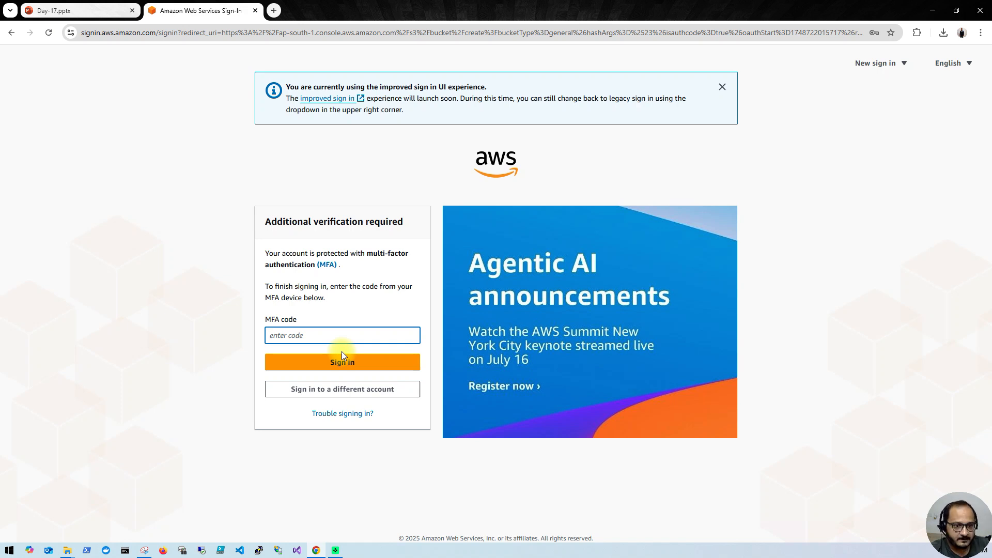
- Enter the MFA code to finish signing in
click(352, 339)
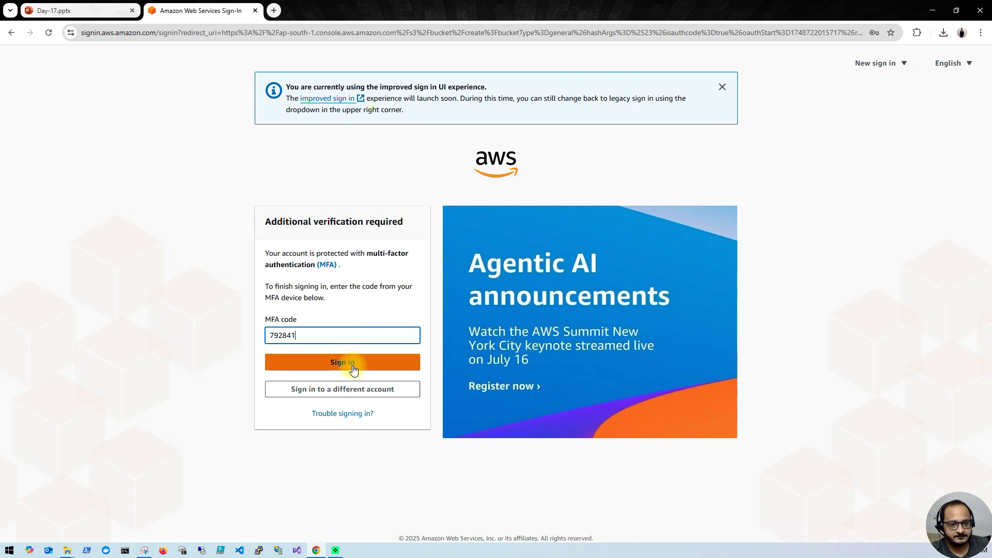
click(353, 363)
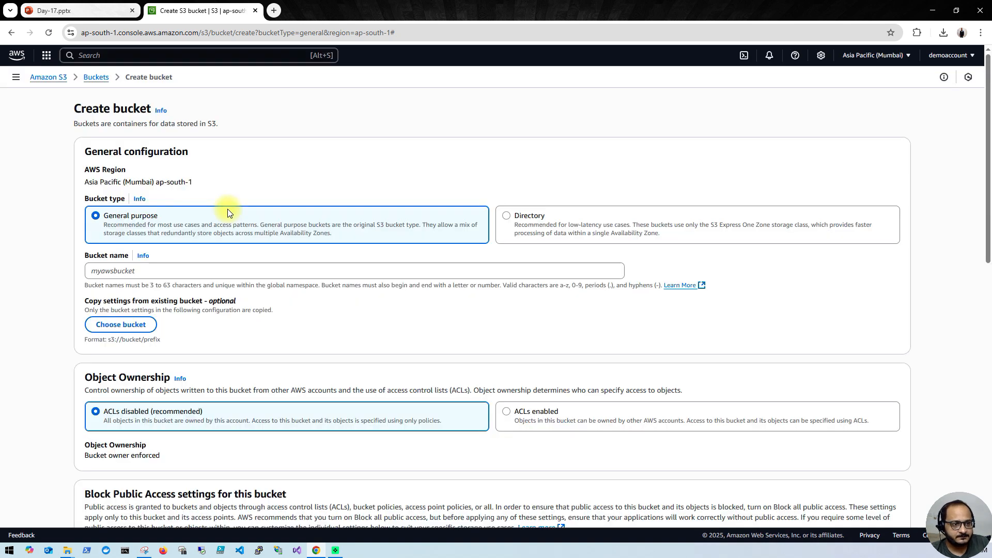
- Name the bucket mu-bucket-12121212, create it with default settings, and open it
click(171, 274)
text(mu-bucket)
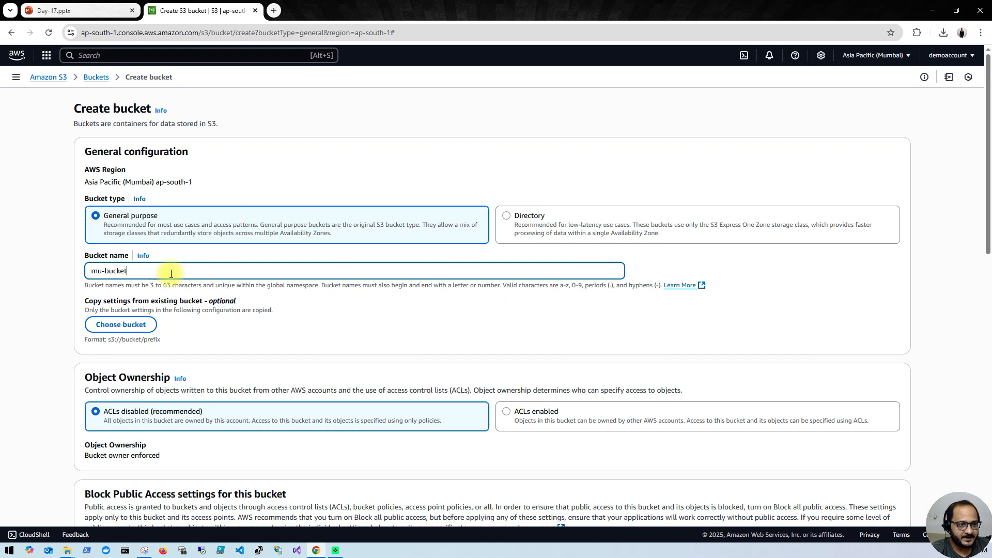
text(-12121212)
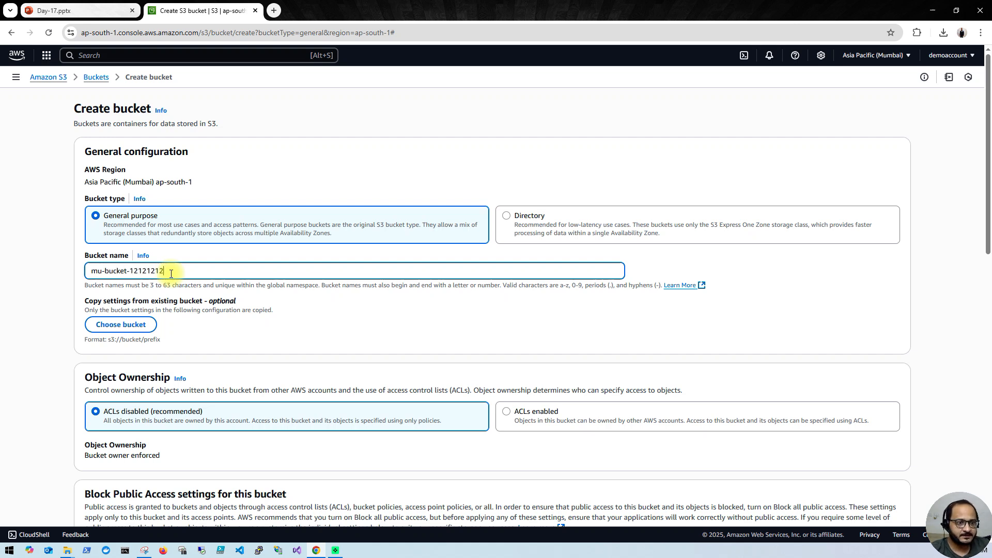
scroll(173, 310, down, 2)
scroll(207, 373, down, 3)
scroll(207, 374, up, 2)
scroll(208, 370, down, 5)
scroll(207, 370, down, 1)
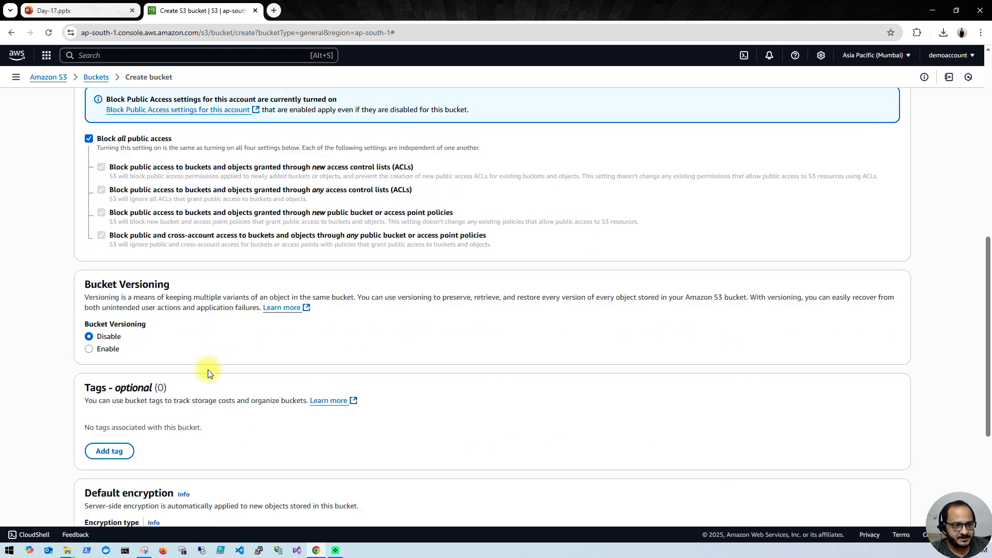
scroll(208, 370, down, 3)
scroll(208, 370, down, 2)
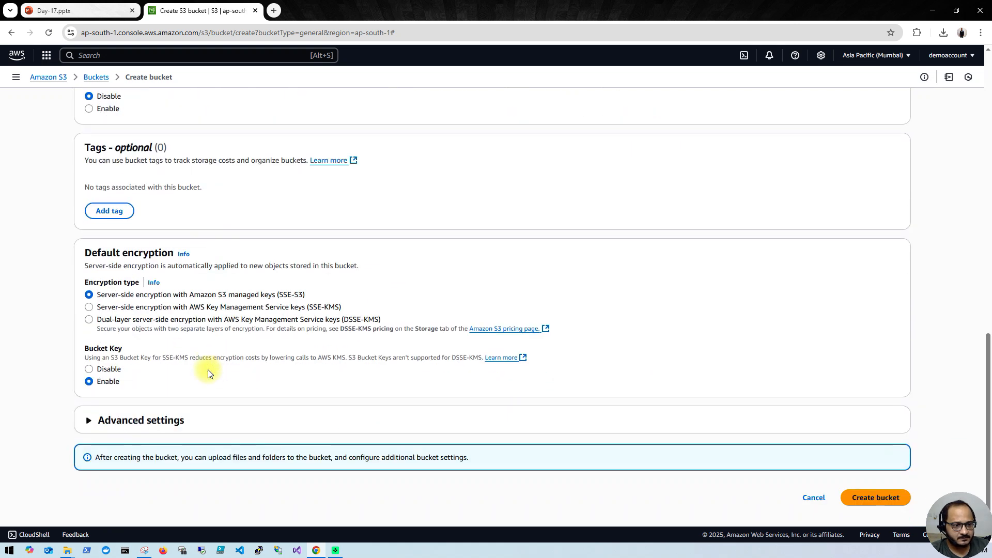
scroll(308, 434, up, 8)
scroll(309, 429, up, 1)
scroll(516, 421, down, 7)
scroll(824, 421, down, 3)
click(876, 497)
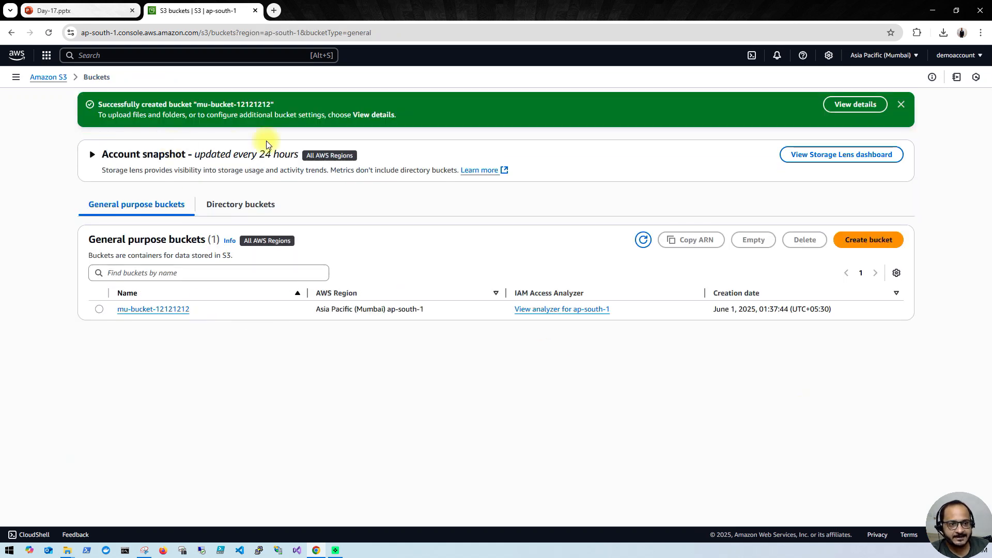
click(147, 313)
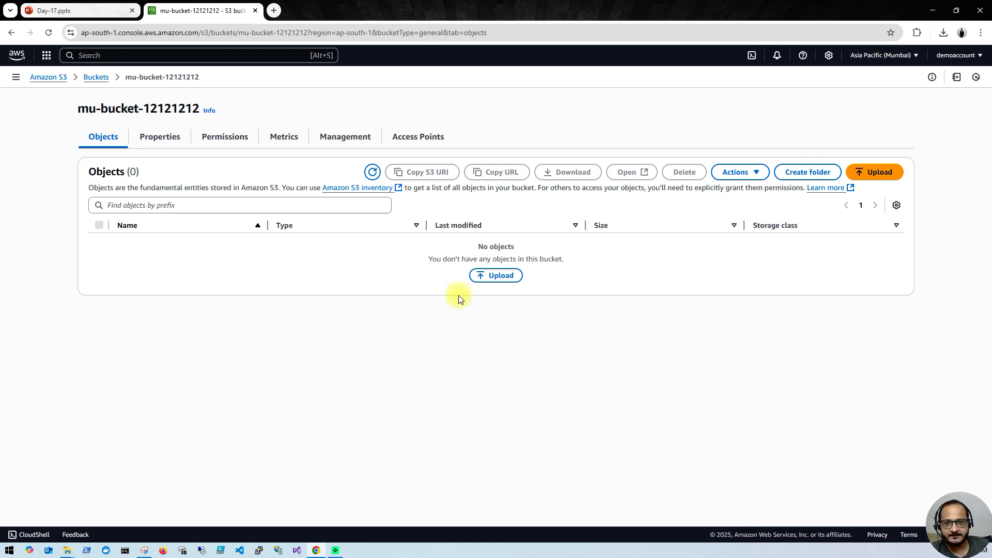
- Stage test.html for upload, then view Day-17 slide 5, 'What is Metadata in Amazon S3?'
click(877, 173)
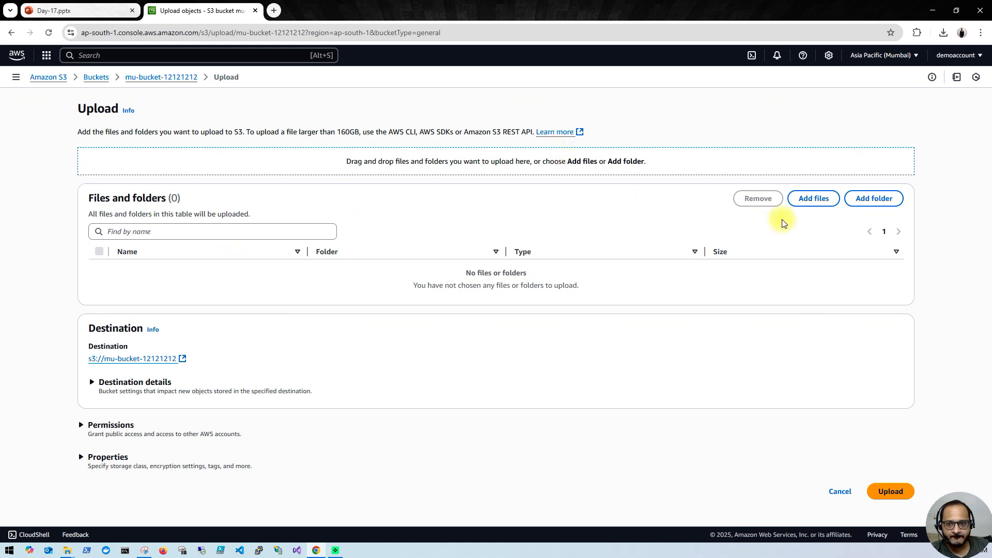
click(801, 200)
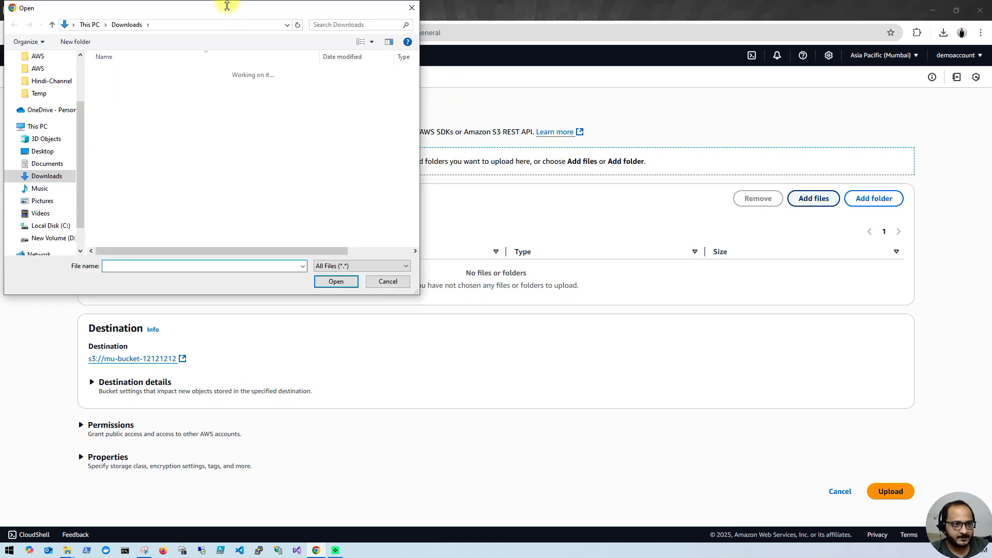
drag(225, 7, 0, 253)
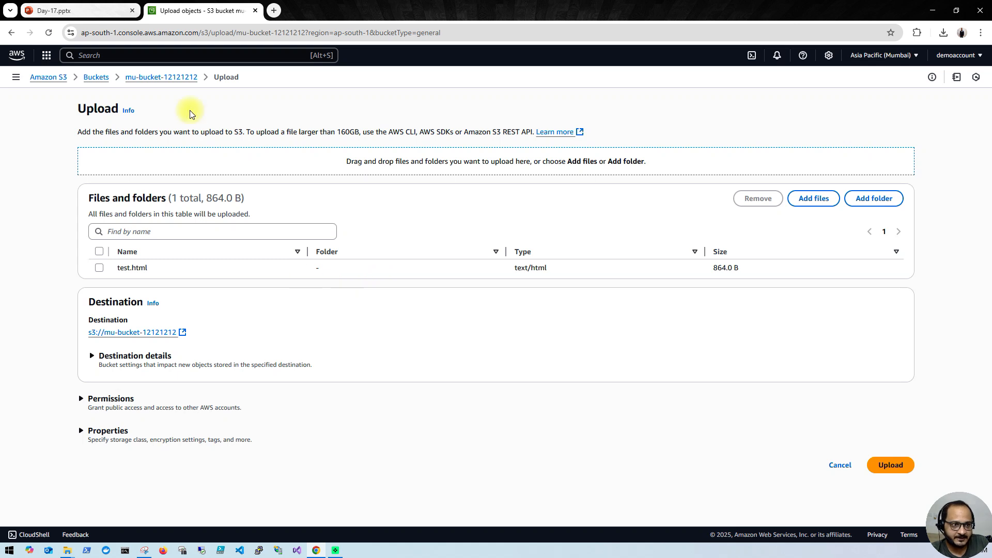
click(85, 10)
click(69, 415)
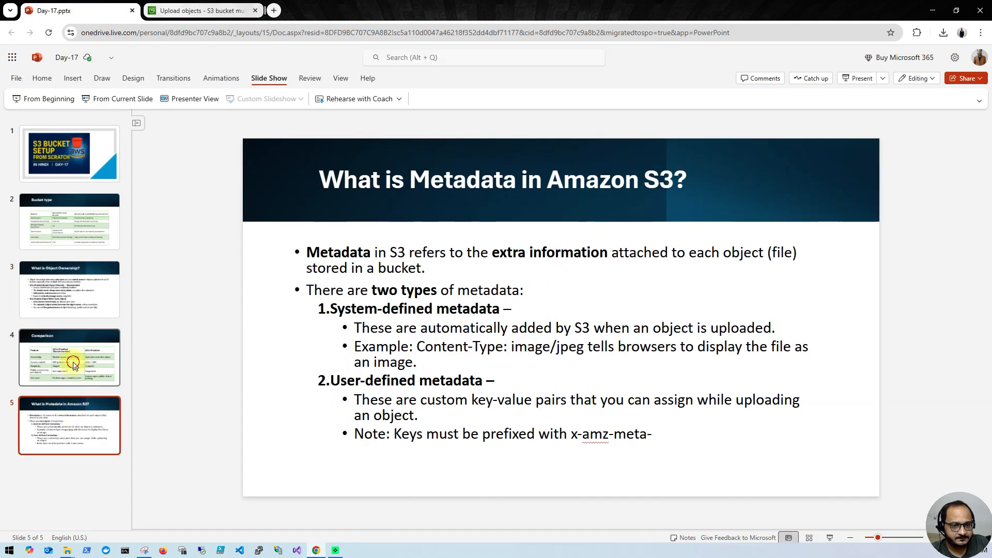
- Revisit Day-17 slides 4 and 5, then return to the S3 upload page for test.html
click(73, 365)
click(77, 412)
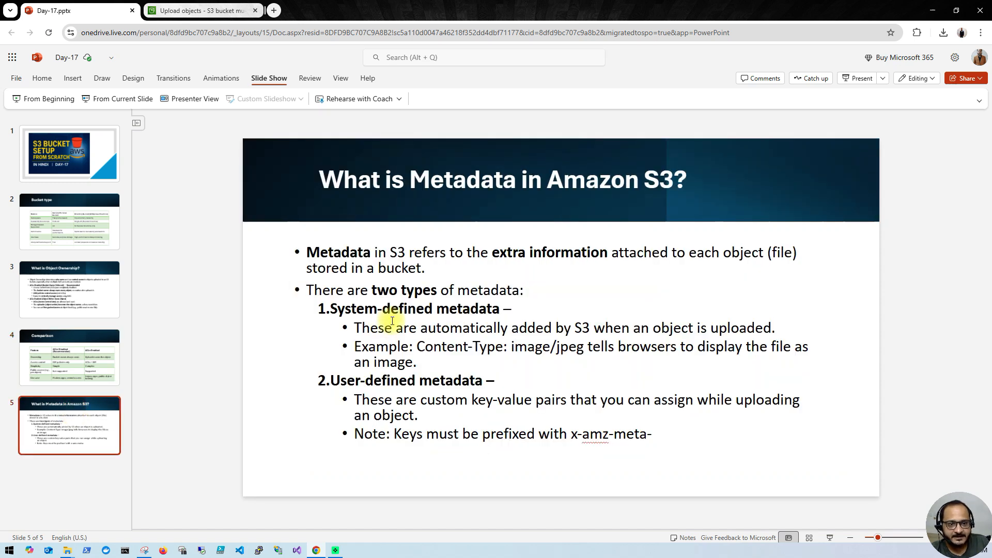
click(165, 10)
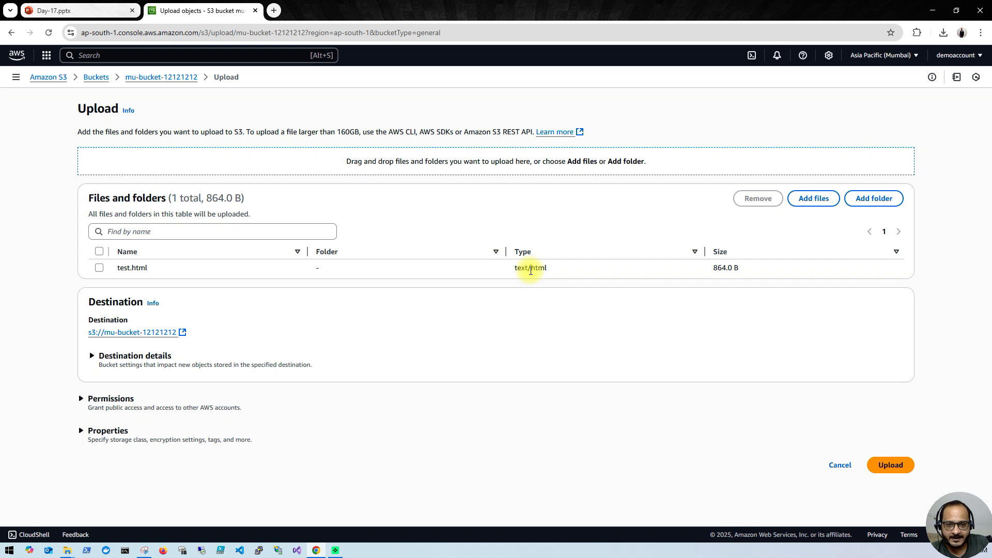
- Expand the upload Properties and add a user-defined metadata entry
click(81, 433)
scroll(196, 427, down, 5)
scroll(196, 421, down, 15)
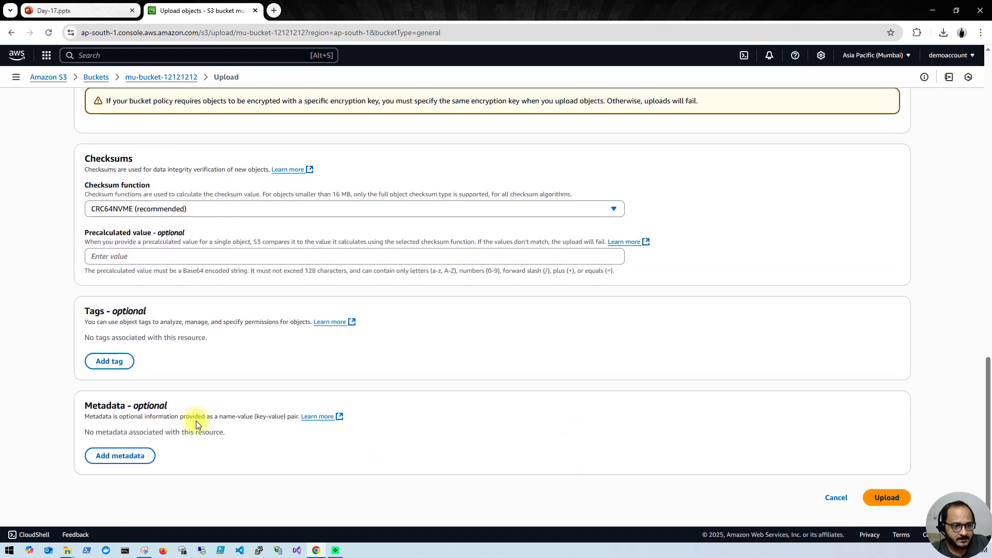
click(127, 457)
click(204, 449)
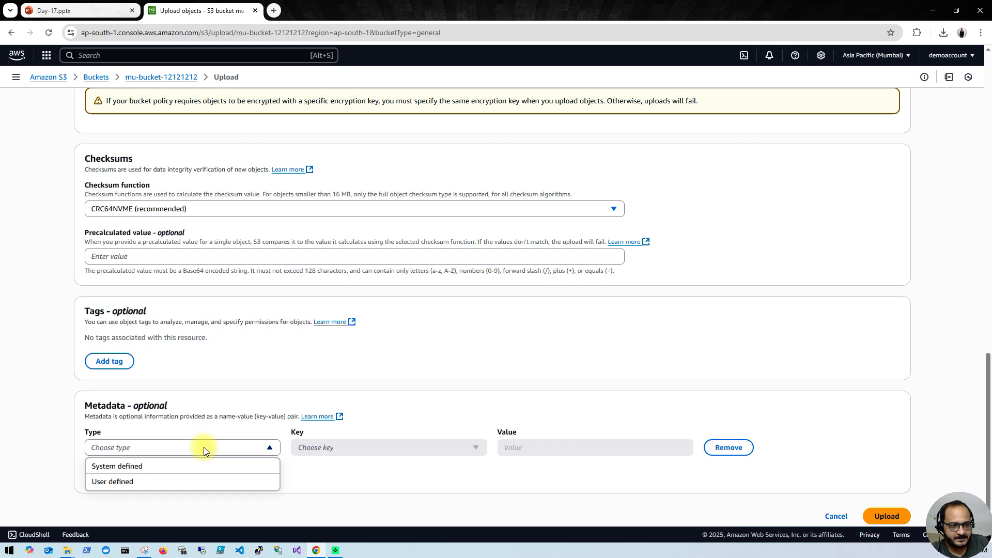
click(188, 481)
- Replace the metadata key with 'name' and set its value to test
drag(344, 449, 300, 449)
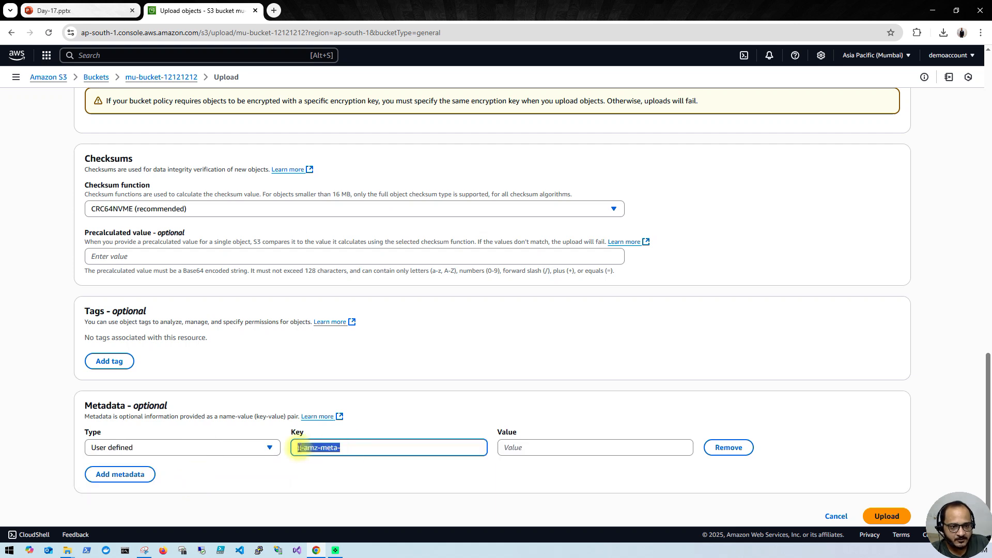
click(369, 450)
drag(367, 451, 247, 448)
click(411, 453)
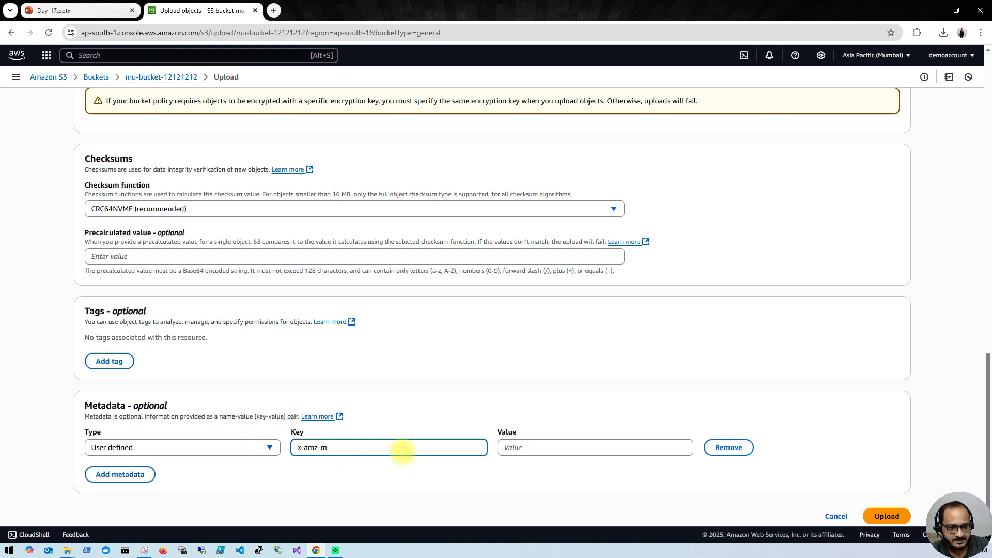
key(BackSpace)
key(BackSpace)
key(BackSpace)
key(BackSpace)
key(BackSpace)
key(BackSpace)
key(BackSpace)
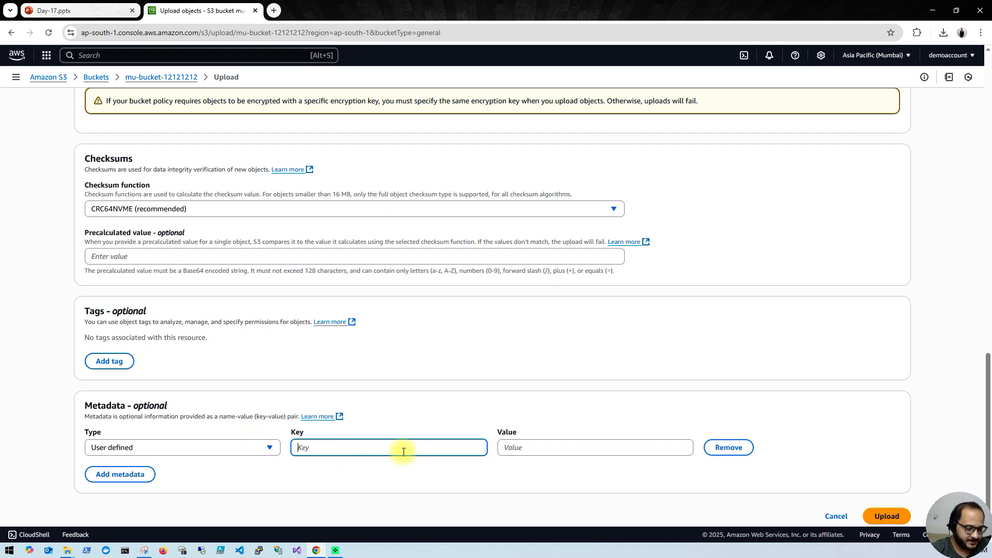
text(nmae)
key(Tab)
click(402, 449)
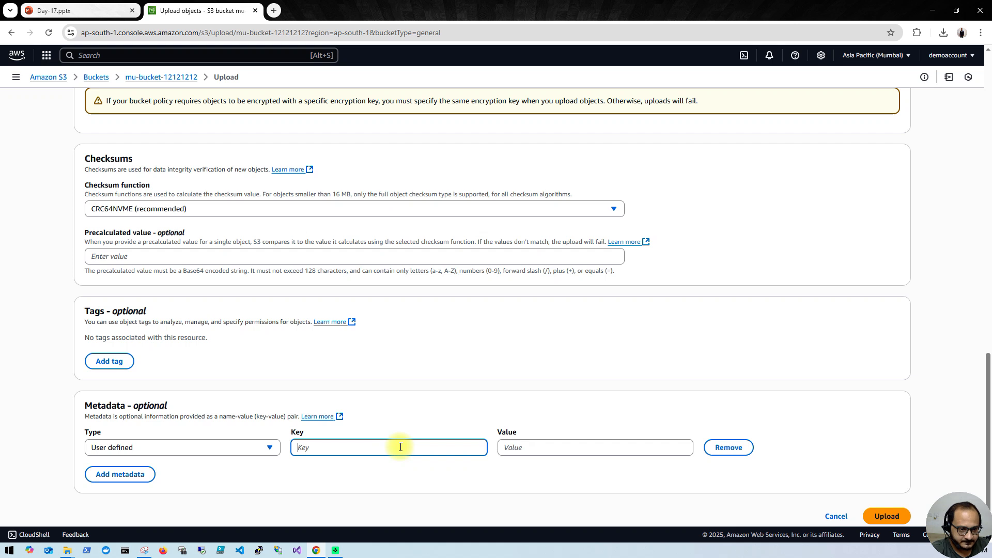
text(e)
key(Tab)
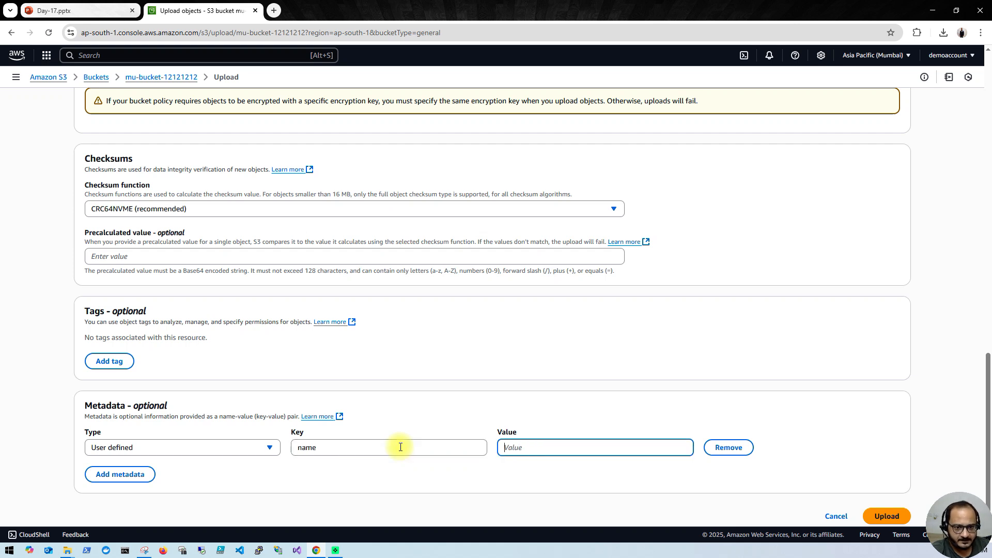
text(test)
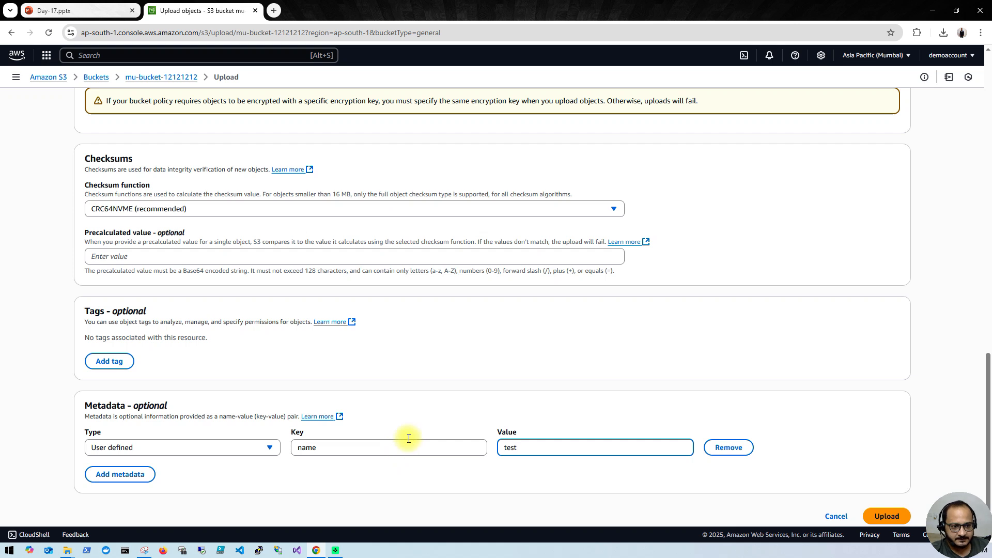
- Attempt the upload, then restore the x-amz-meta- prefix to make the key x-amz-meta-name and retry
scroll(764, 487, down, 1)
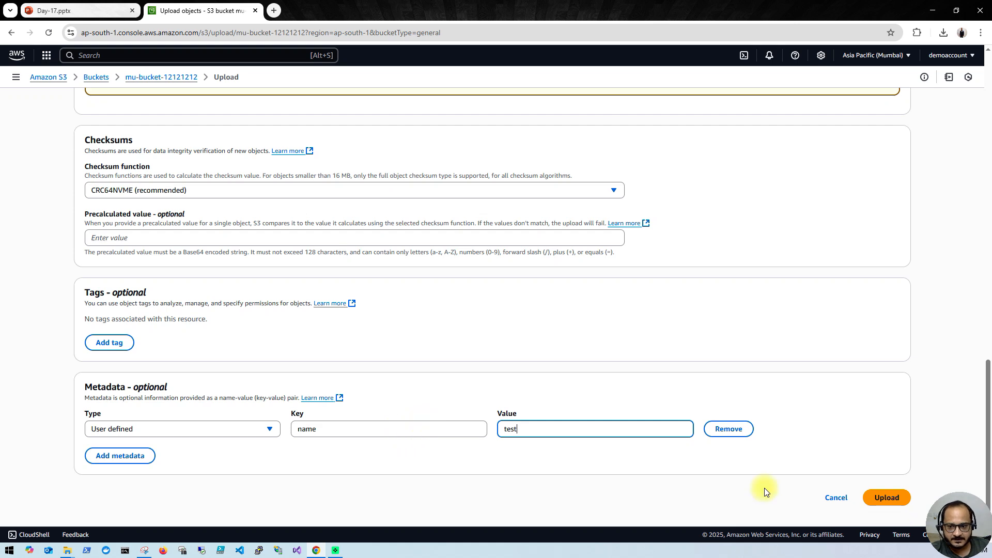
click(872, 498)
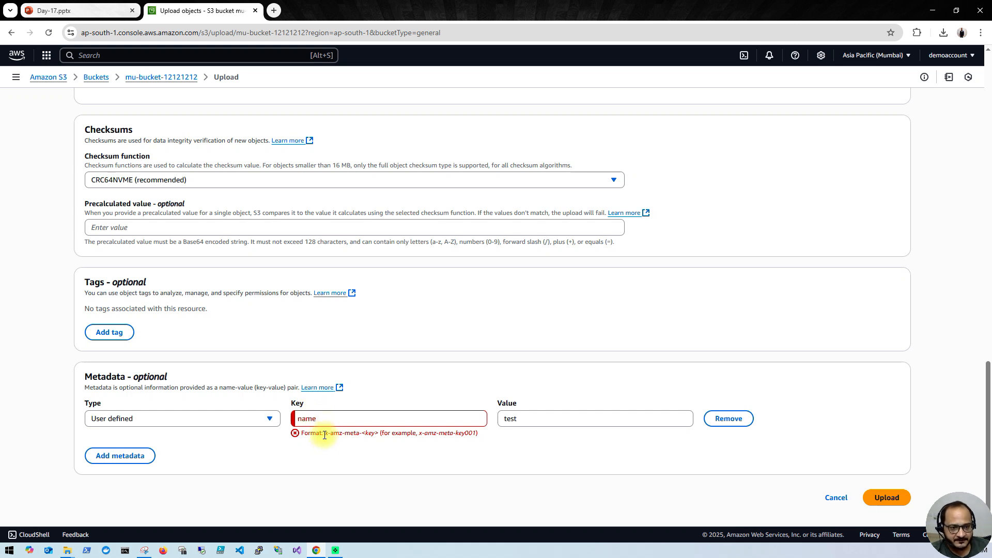
drag(324, 433, 362, 435)
key(ctrl+c)
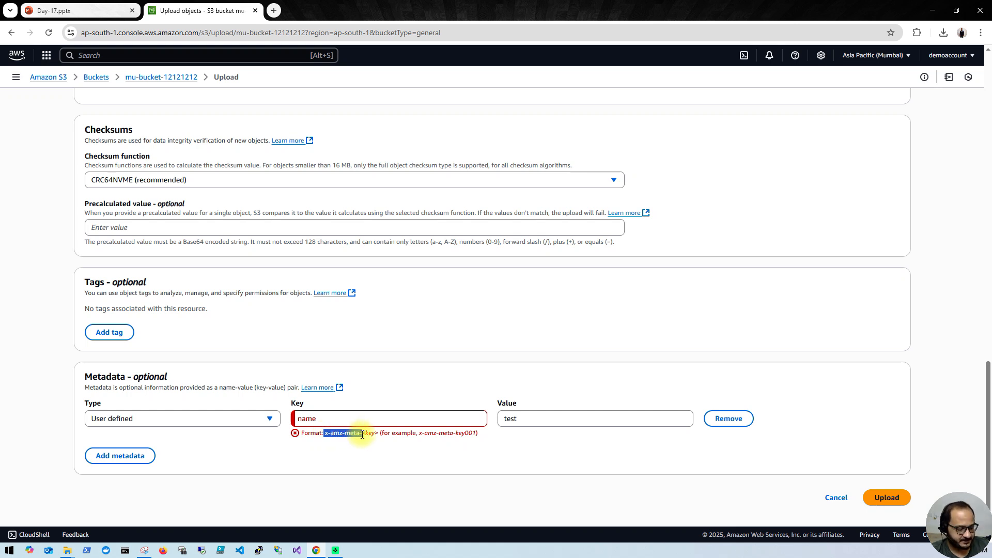
click(295, 419)
key(ctrl+v)
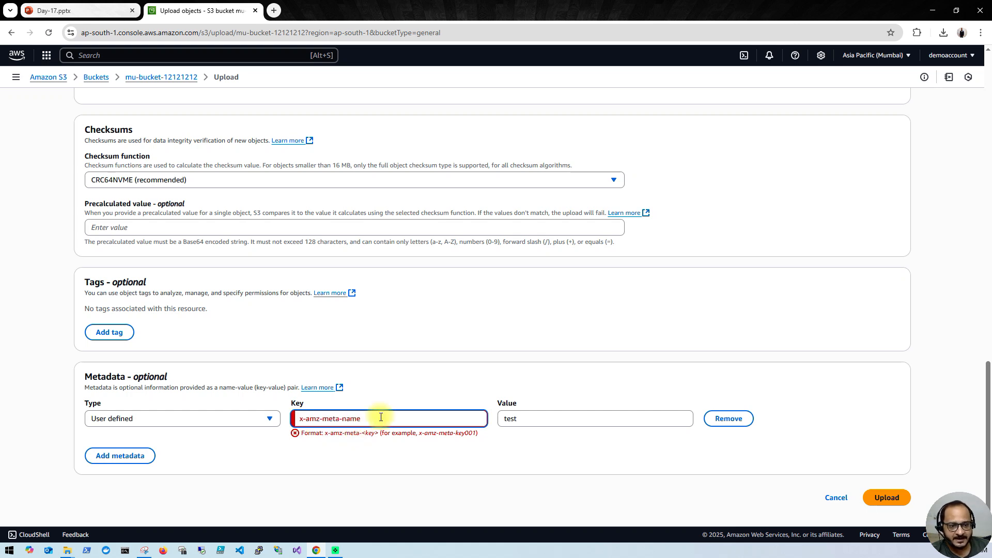
click(345, 419)
drag(345, 420, 363, 420)
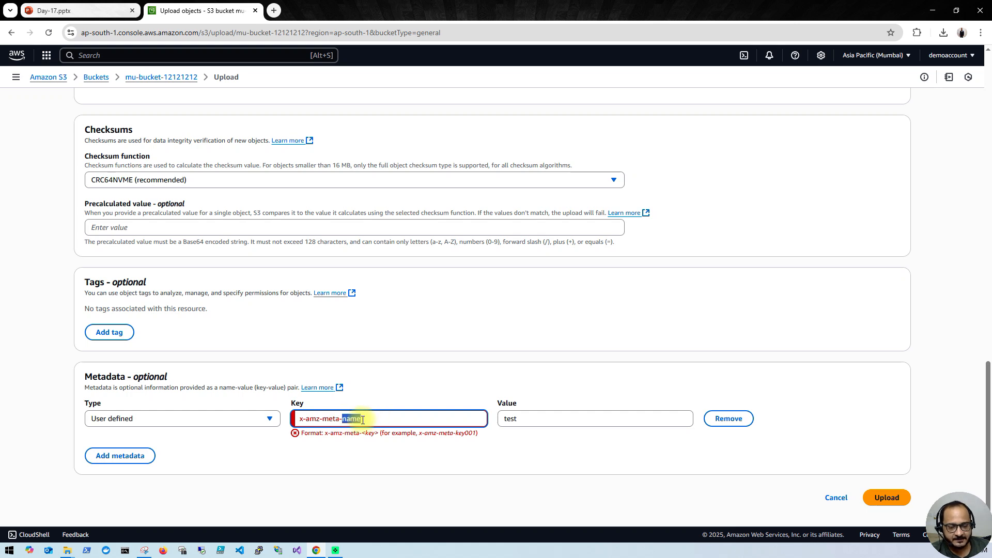
click(884, 498)
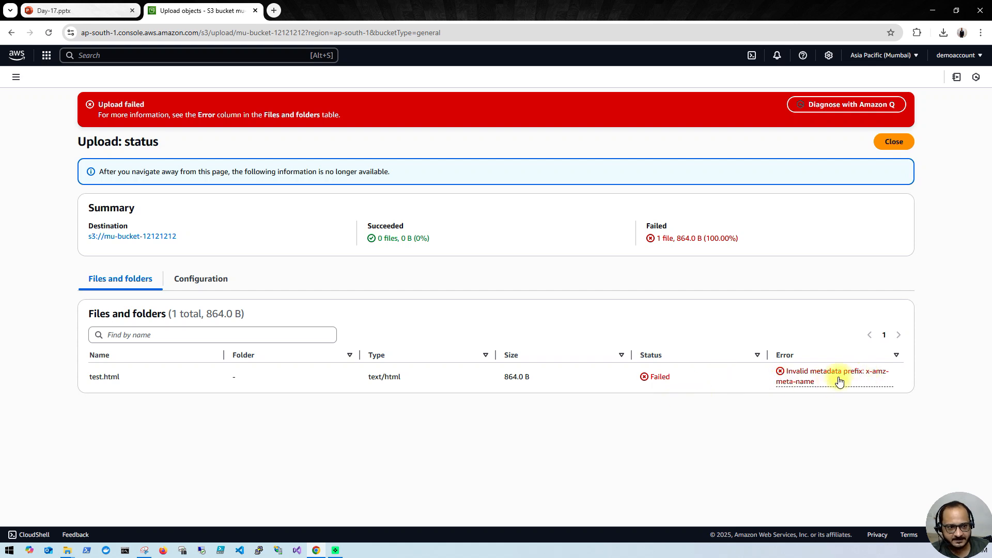
- Sort the upload status by Error, read the invalid metadata prefix error, and close it
click(896, 357)
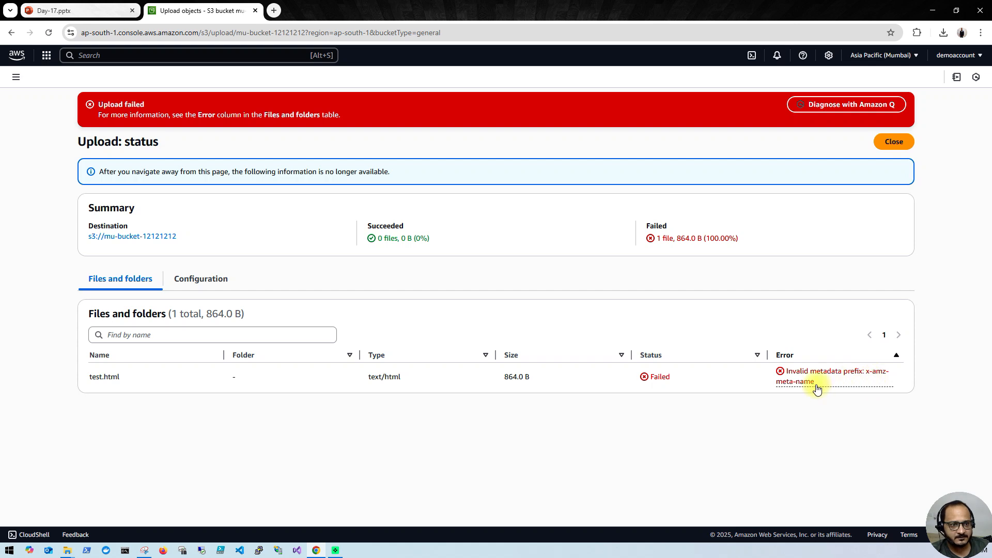
click(896, 147)
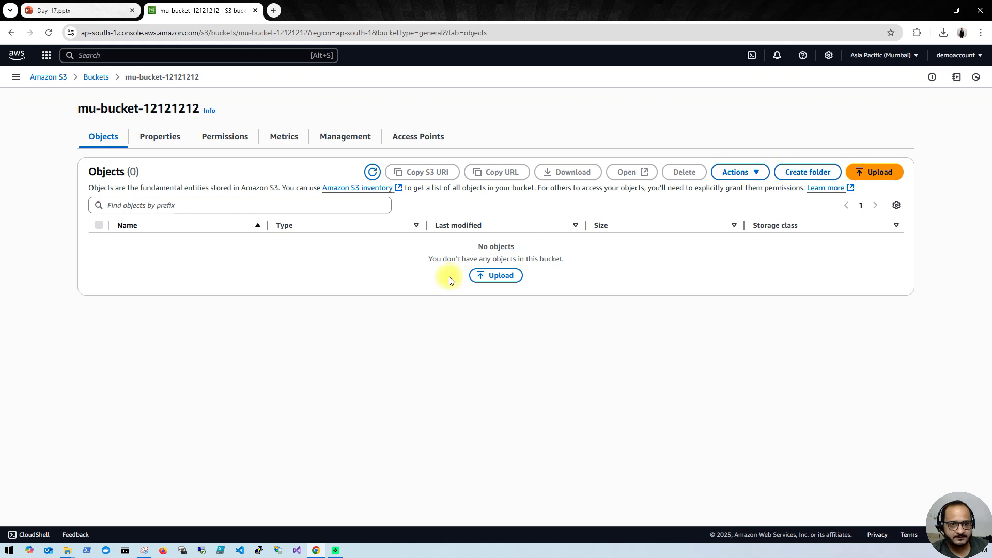
- Start a new upload into mu-bucket-12121212 and add test.html
click(503, 277)
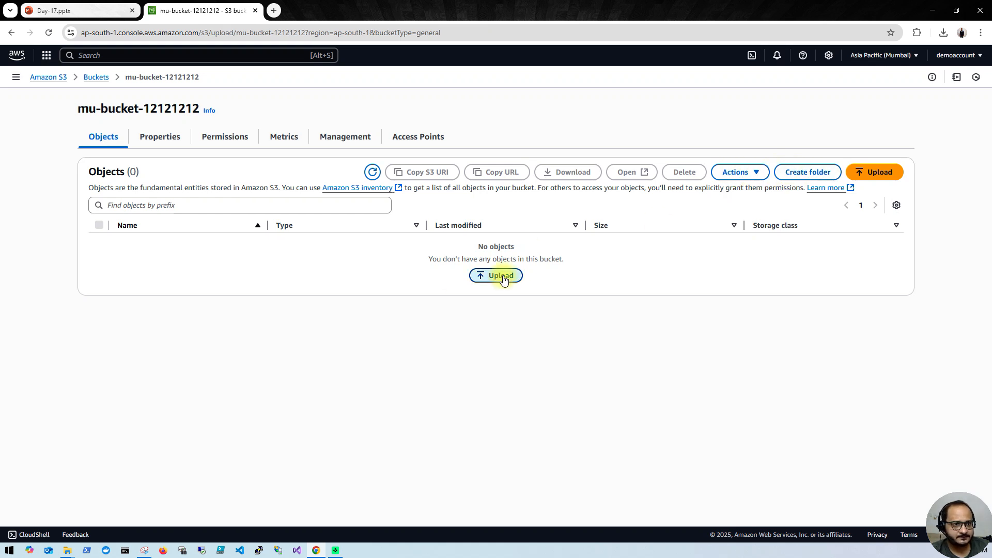
click(787, 200)
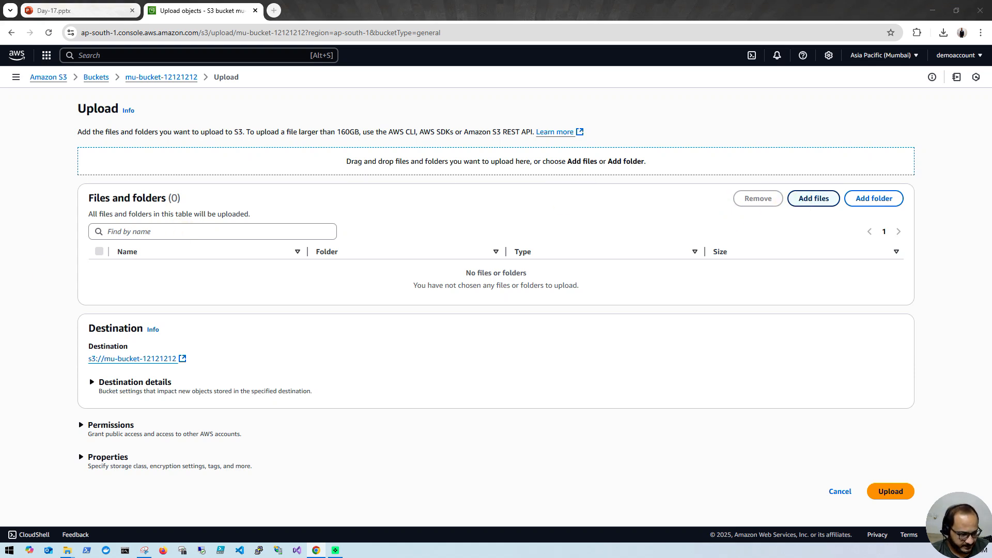
click(382, 280)
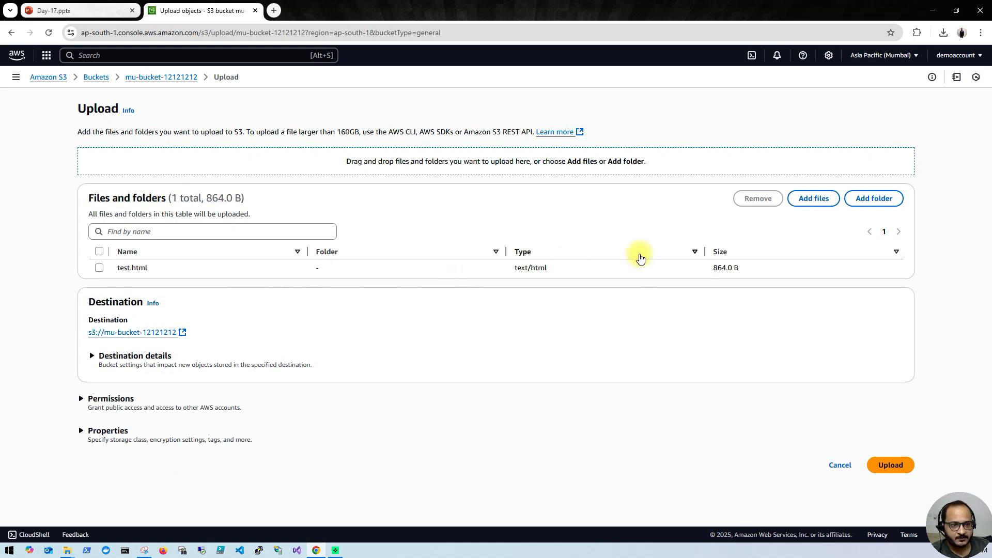
- Review the Standard storage class, encryption, CRC64NVME checksum and empty metadata properties
click(82, 431)
scroll(130, 424, down, 1)
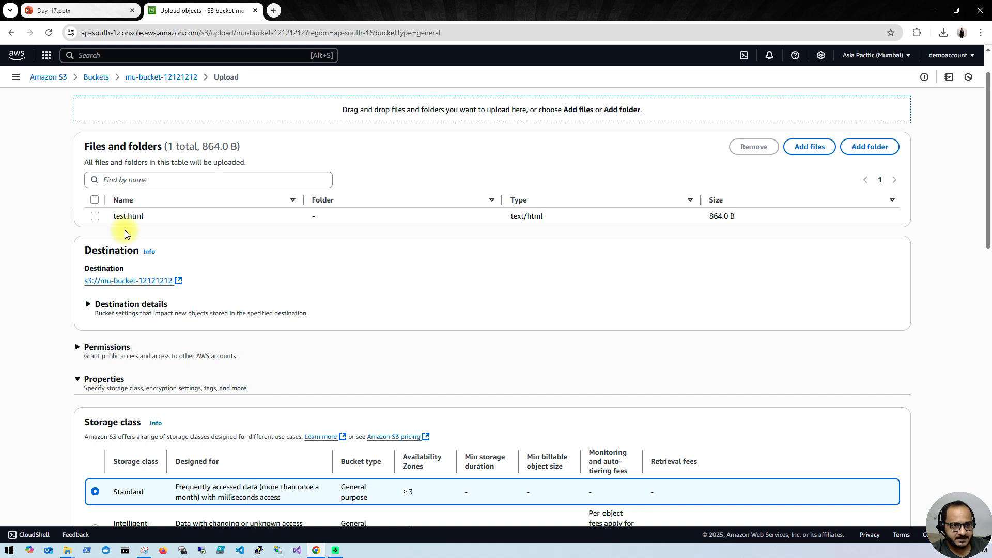
scroll(216, 406, down, 1)
scroll(216, 406, down, 10)
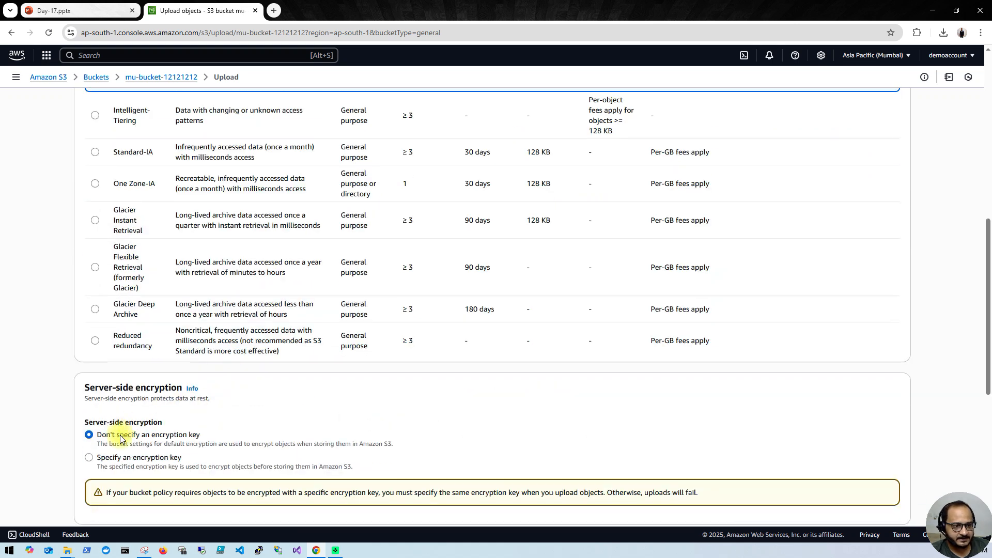
scroll(140, 393, up, 8)
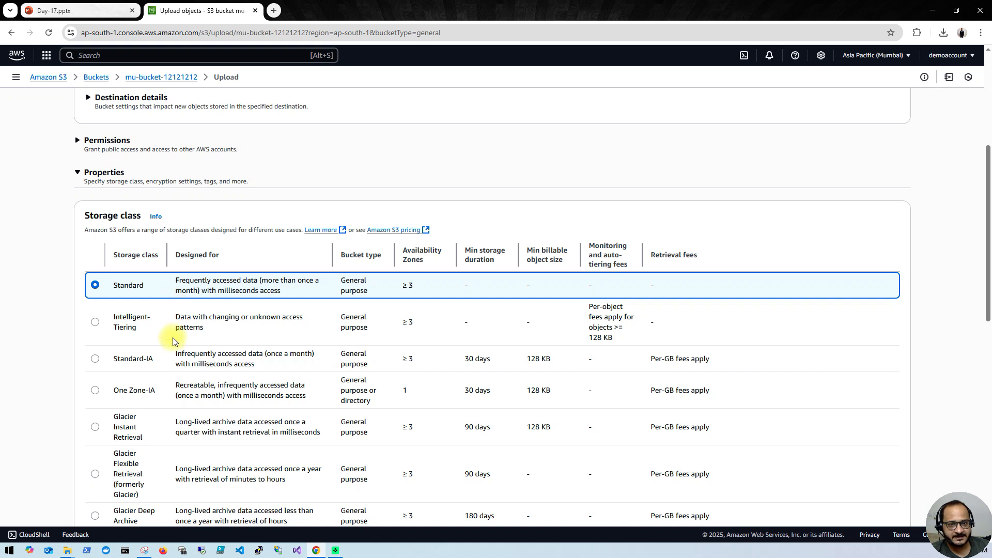
scroll(174, 337, down, 3)
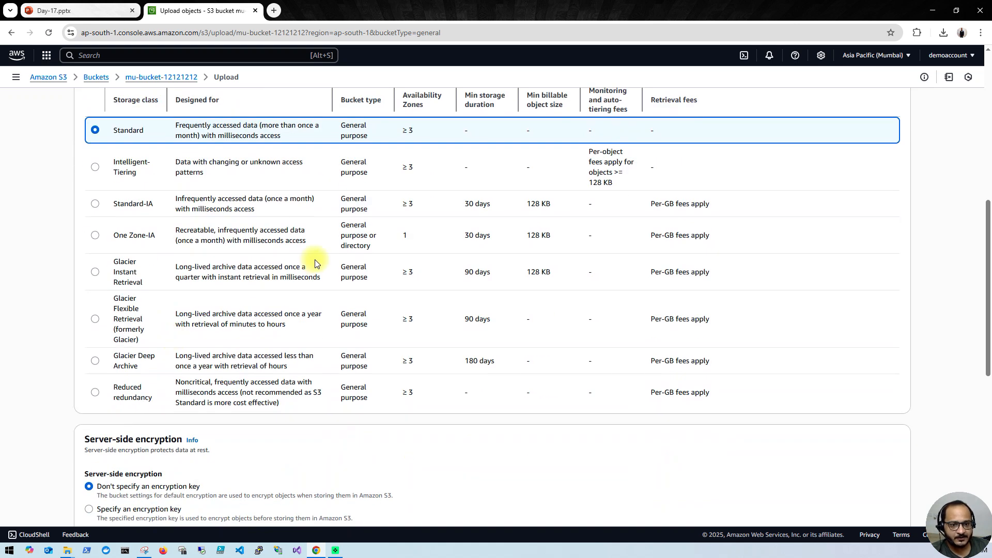
scroll(268, 343, up, 2)
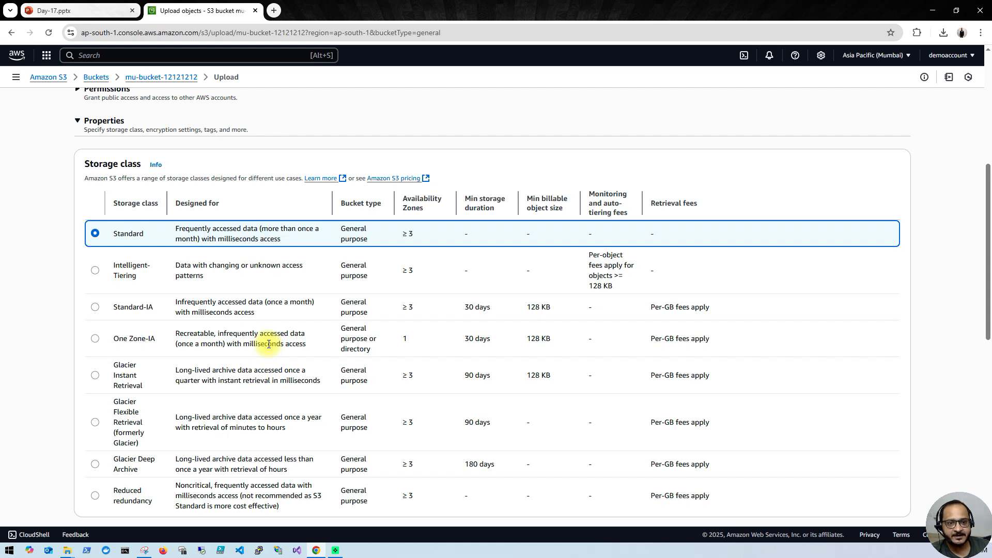
scroll(268, 343, down, 8)
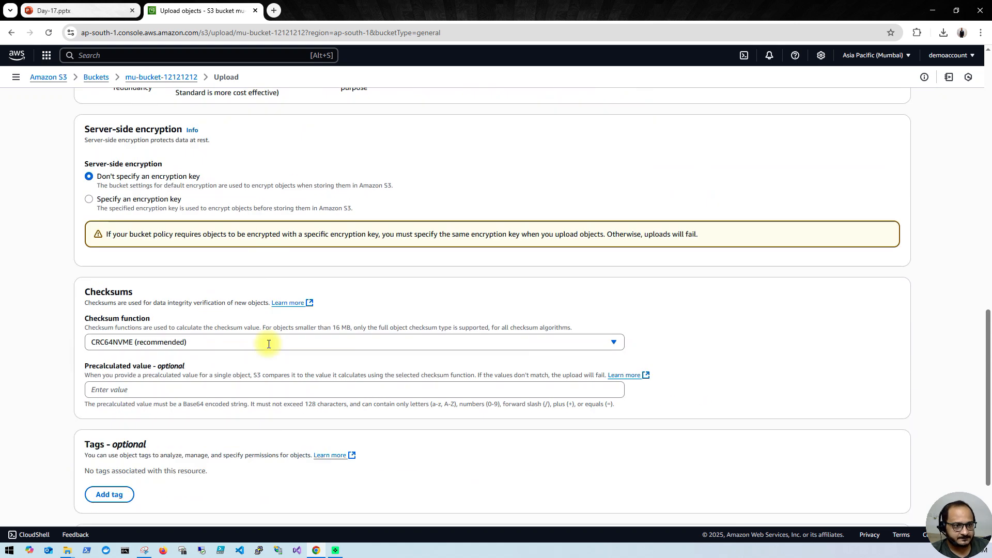
scroll(268, 343, down, 3)
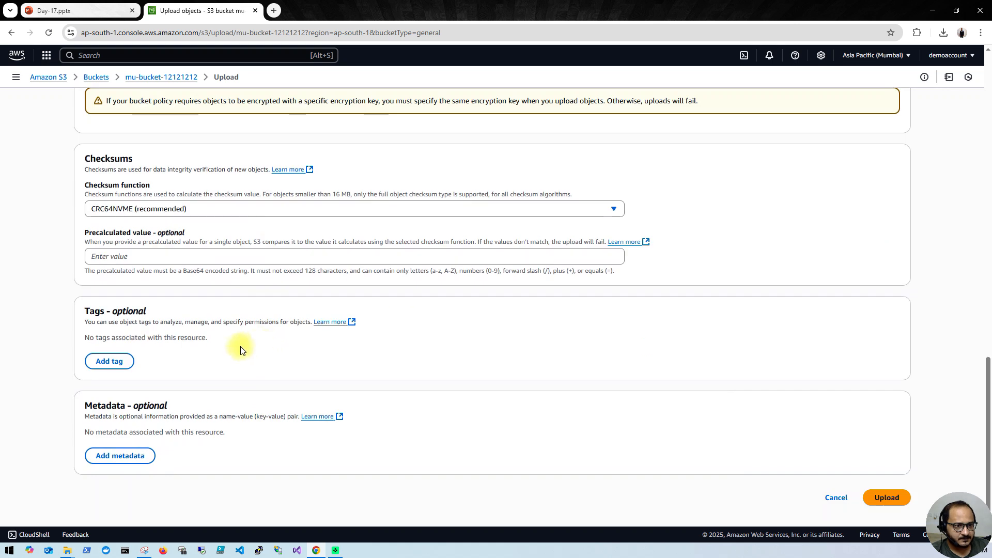
- Add a user-defined metadata entry with key x-amz-meta-dev
click(110, 456)
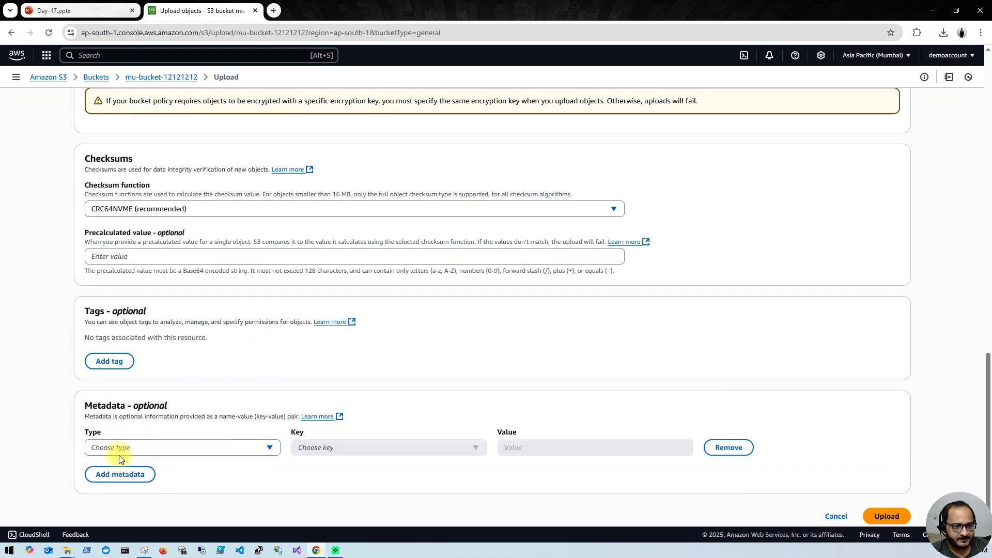
scroll(182, 428, down, 1)
click(199, 431)
click(185, 470)
click(362, 427)
text(dev)
- Set the metadata value to devenv and upload test.html
click(579, 436)
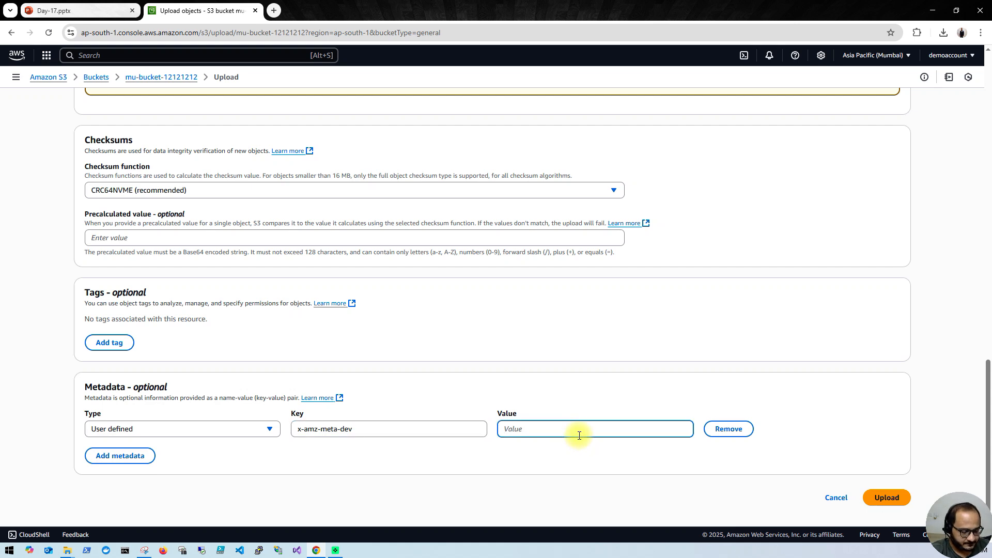
text(devenv)
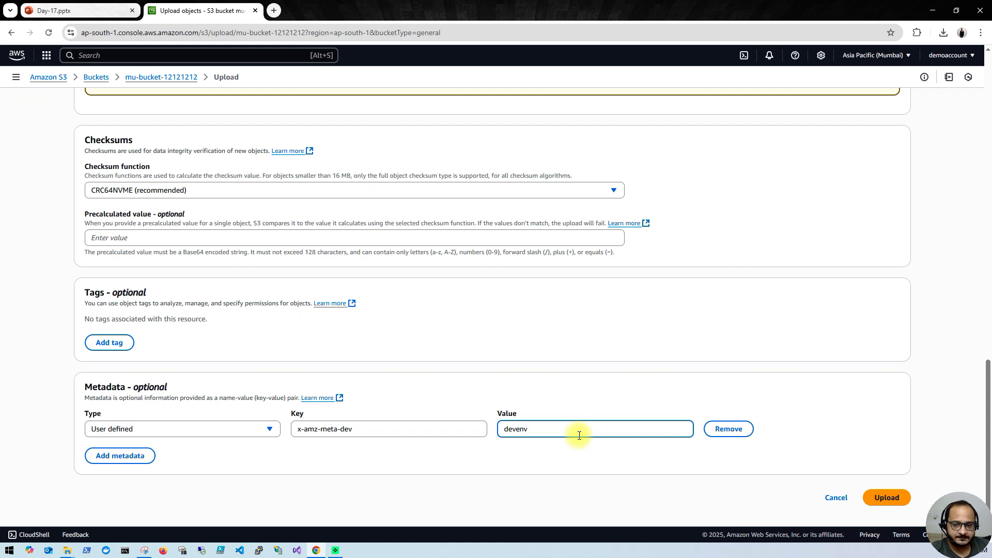
click(887, 497)
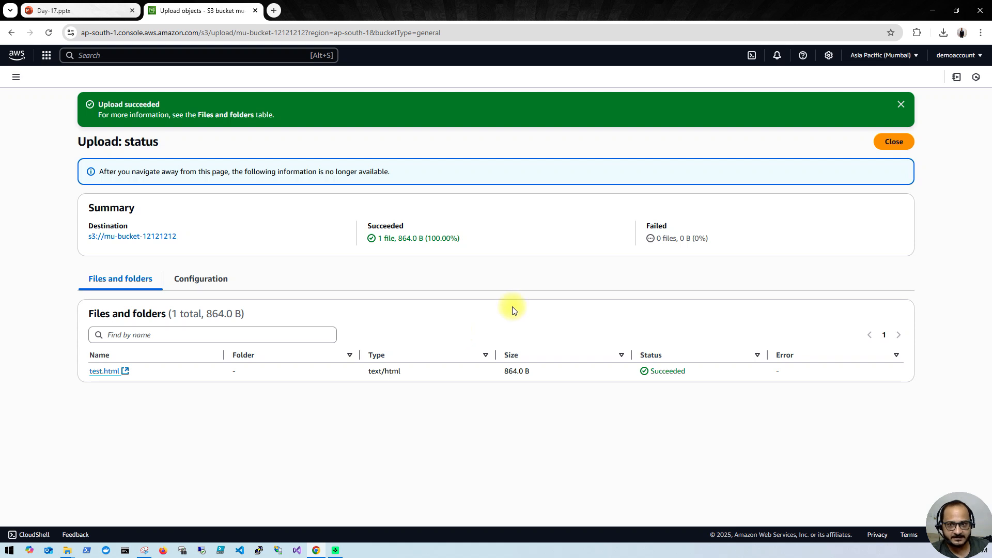
- Close the upload status and open the test.html object details
click(885, 146)
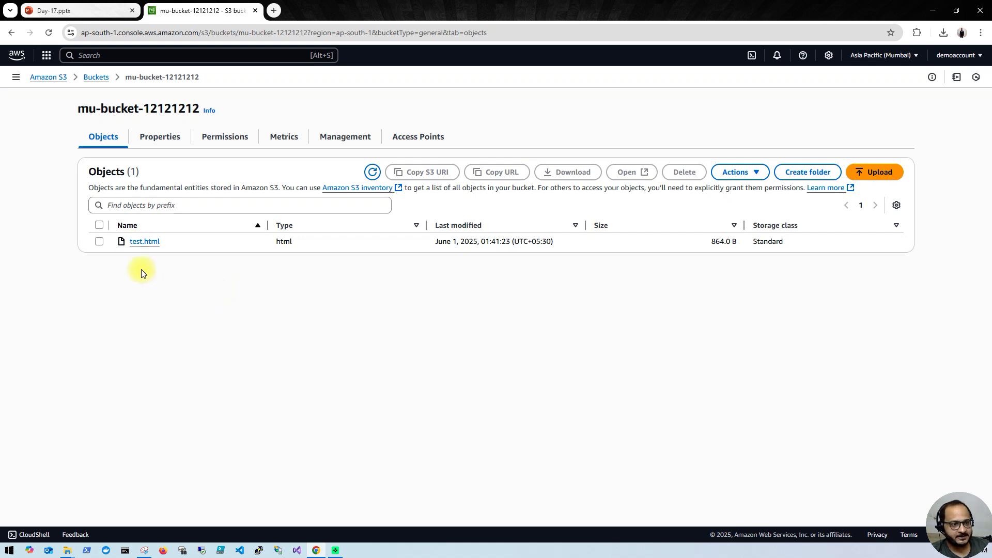
click(135, 242)
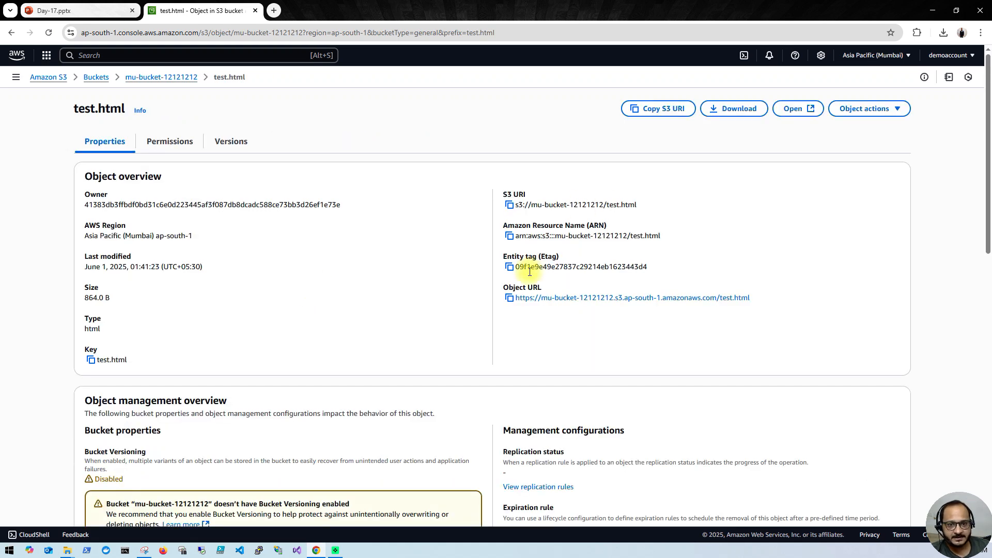
drag(503, 287, 543, 283)
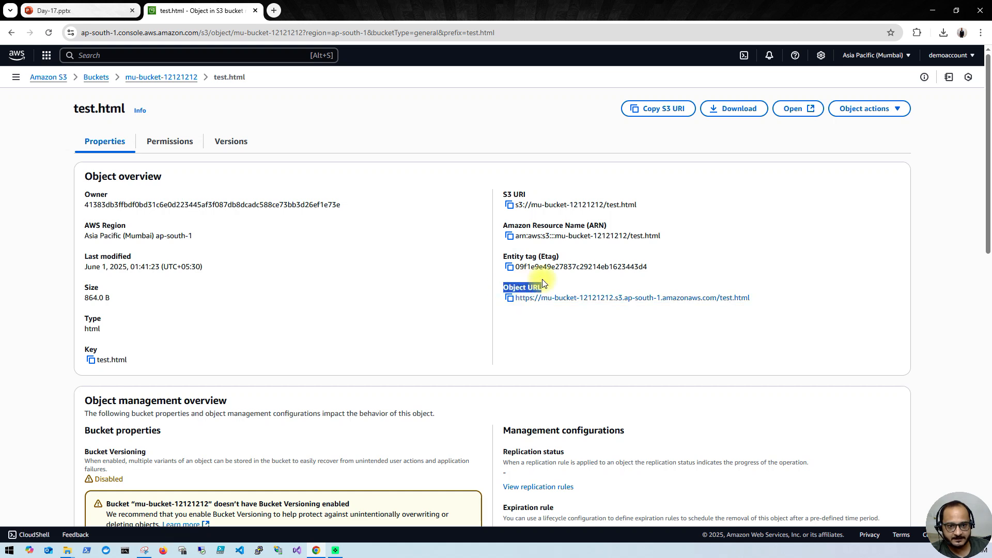
click(532, 333)
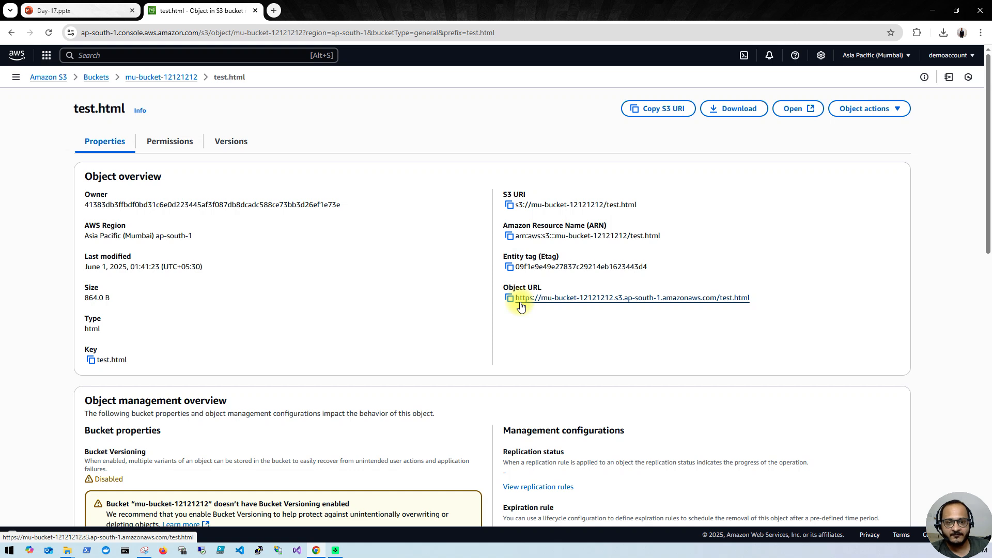
- Open test.html's Object URL in a new tab, which returns AccessDenied
right_click(549, 302)
click(560, 314)
click(313, 8)
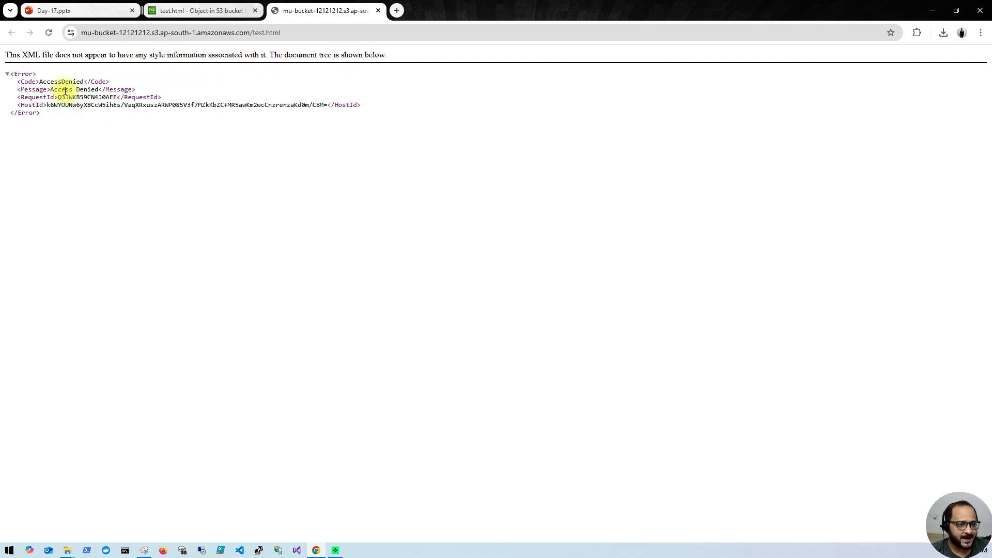
- Highlight the full Access Denied message on the error page
drag(54, 90, 98, 90)
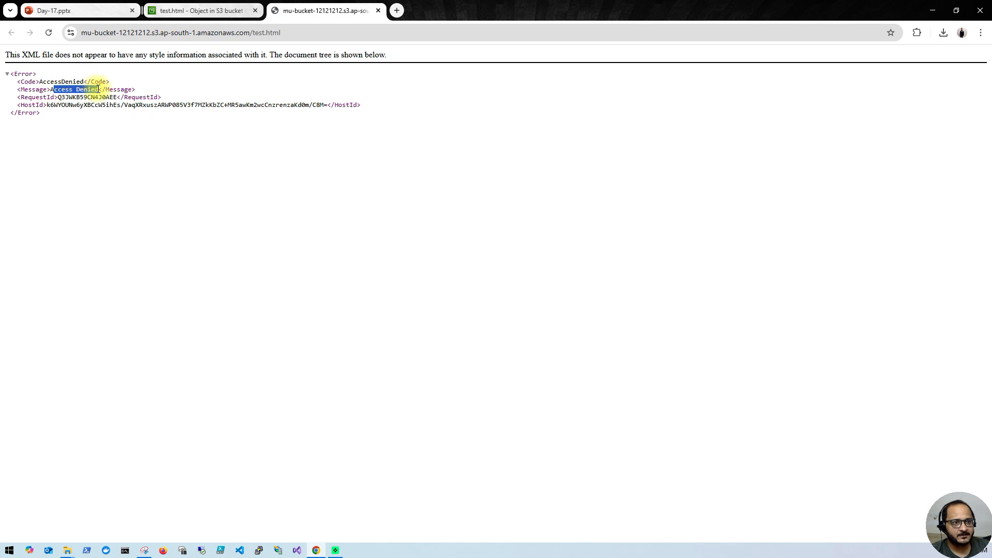
click(54, 92)
drag(51, 90, 98, 90)
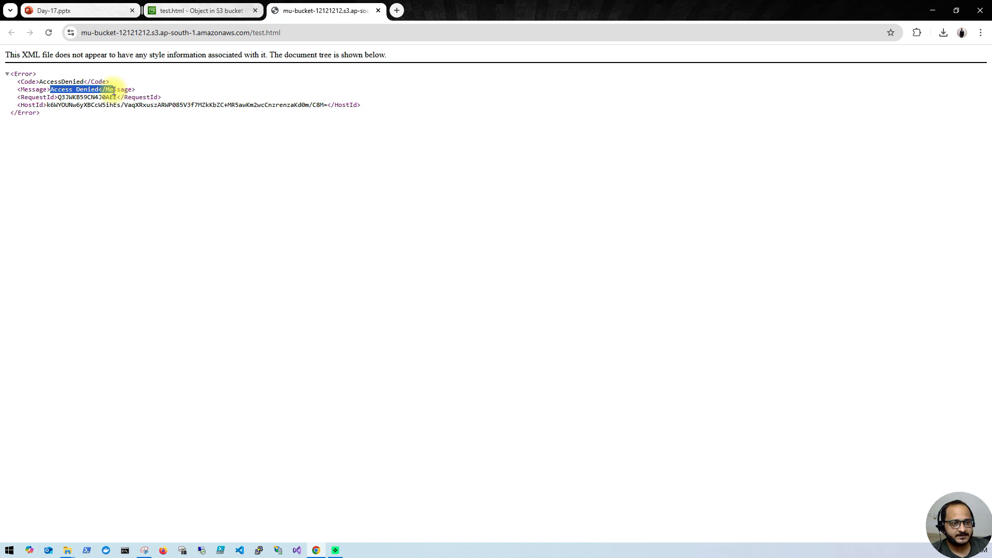
- Review test.html's access control list, then return to the mu-bucket-12121212 object list
click(200, 9)
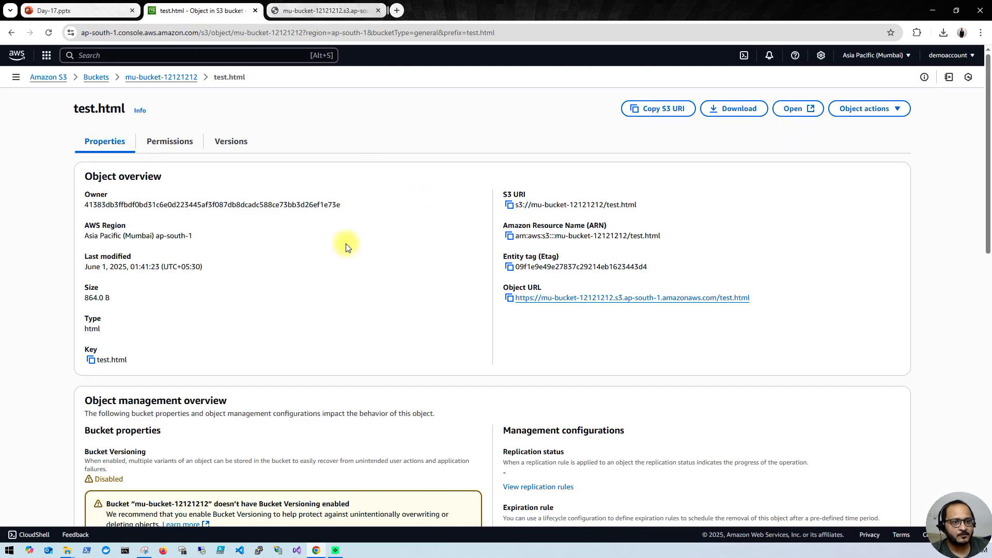
scroll(309, 248, down, 3)
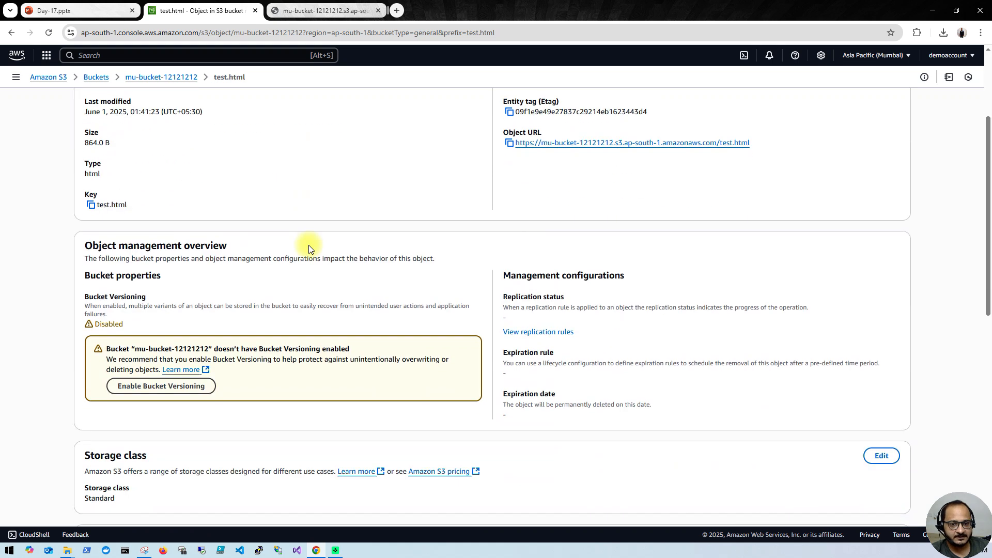
scroll(309, 248, up, 3)
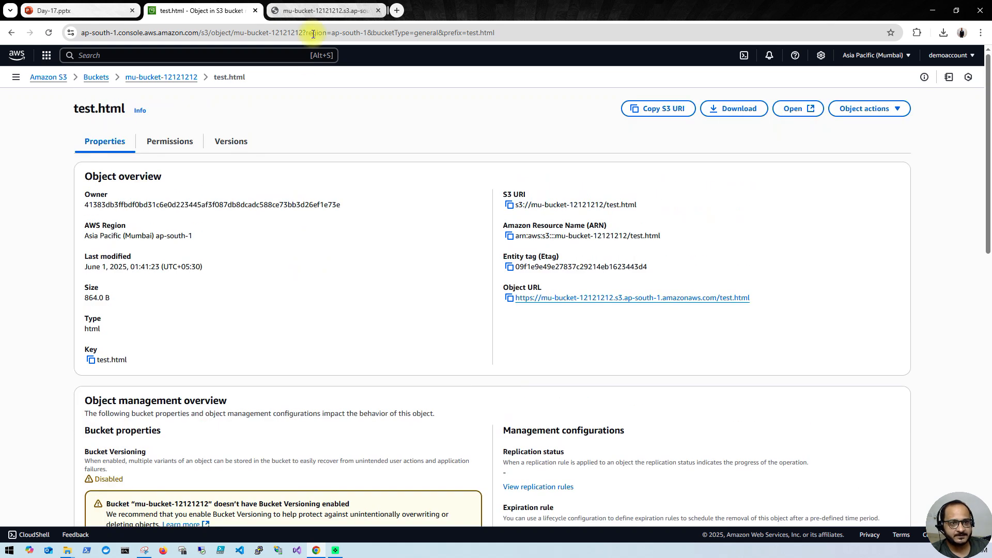
click(178, 149)
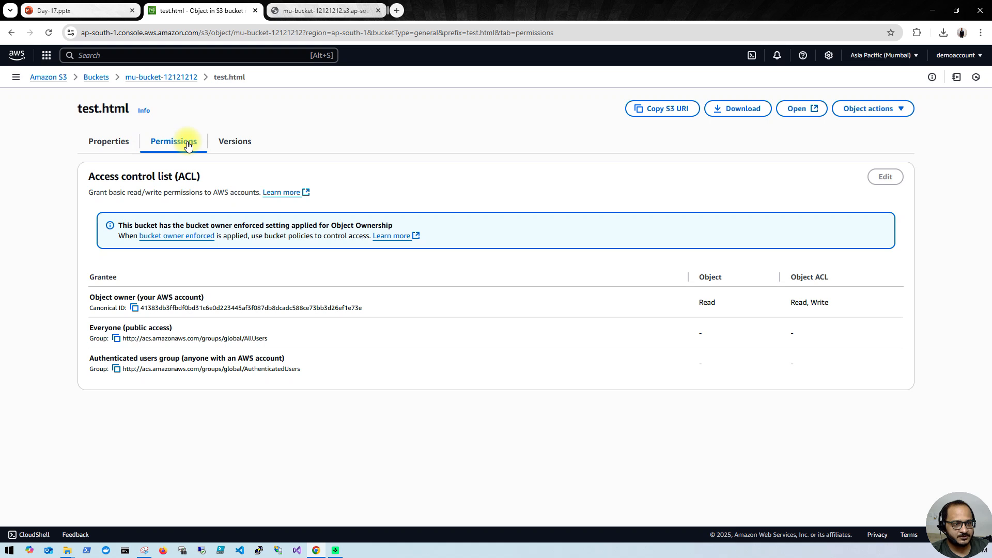
click(156, 76)
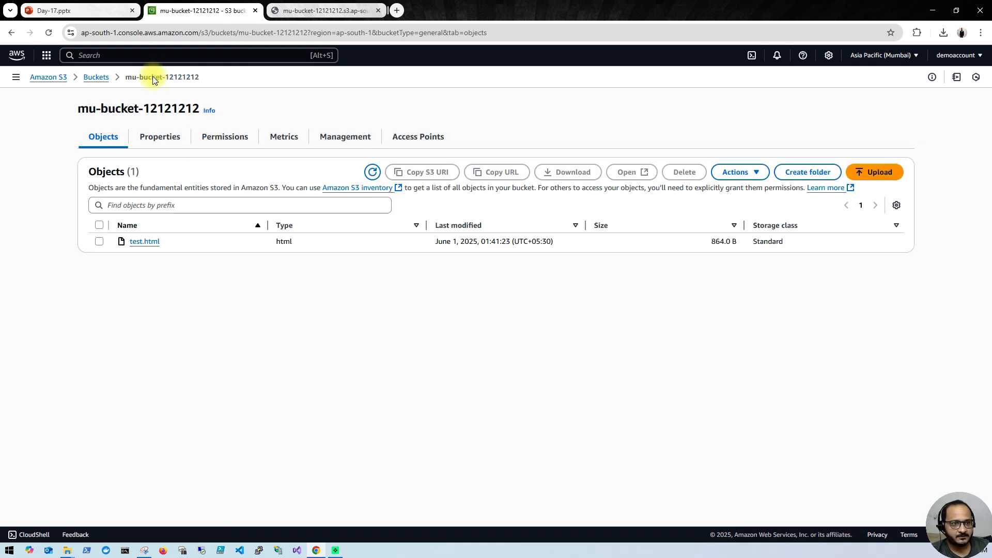
- Untick Block all public access on mu-bucket-12121212, save and confirm; the object URL still fails
click(230, 142)
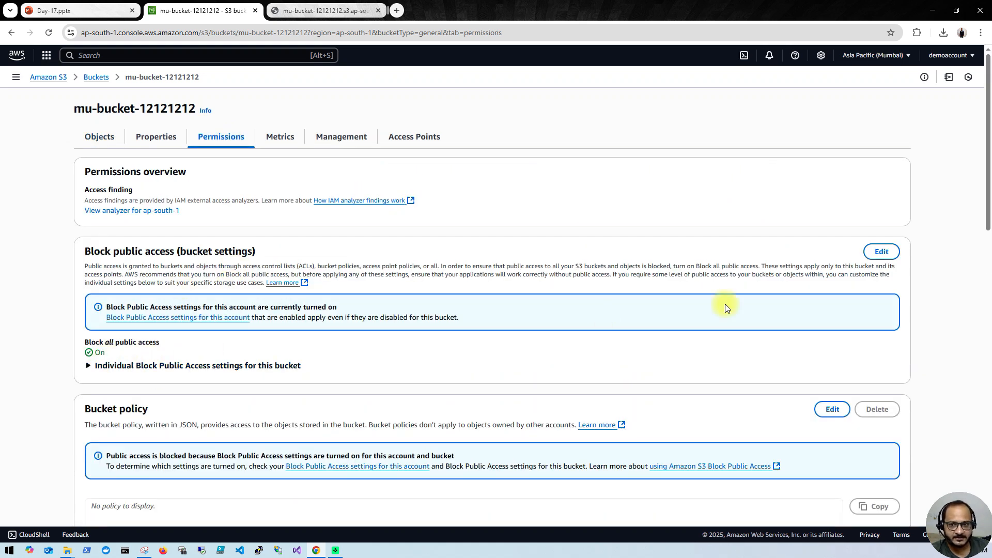
click(883, 252)
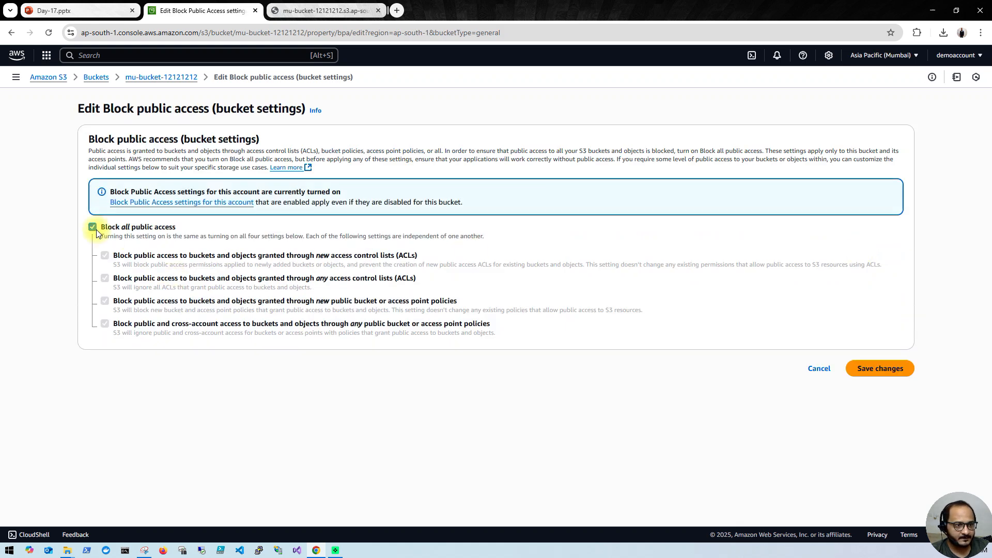
click(93, 228)
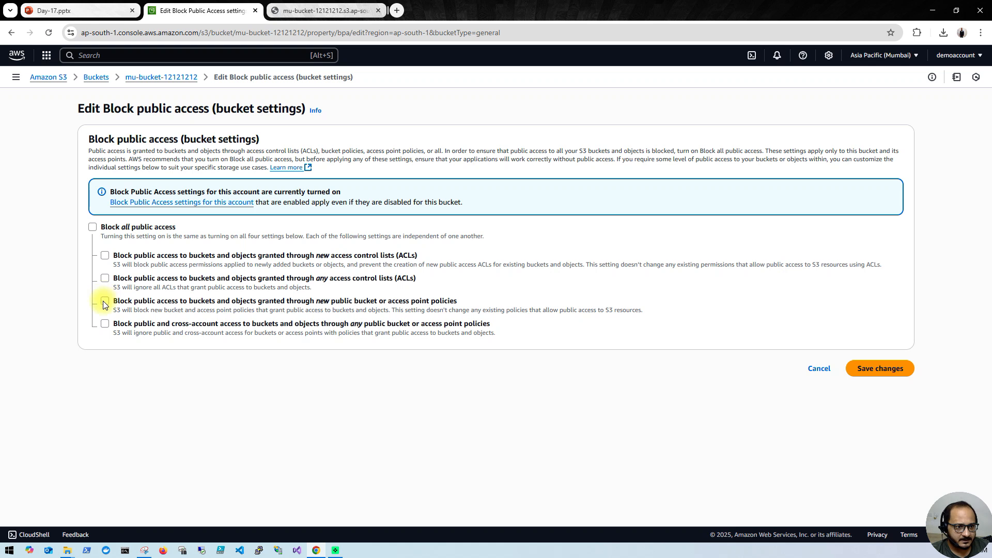
click(873, 369)
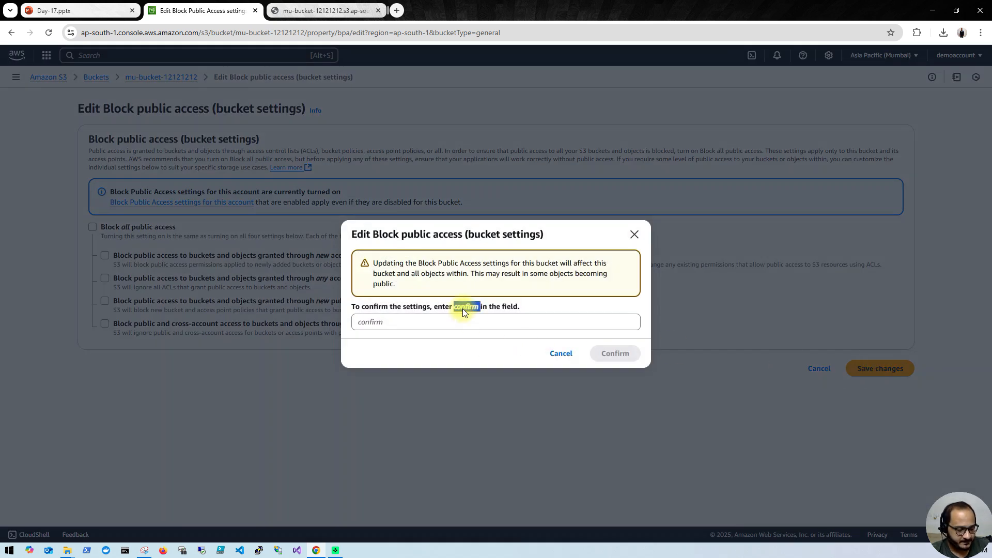
key(ctrl+c)
click(437, 328)
key(ctrl+v)
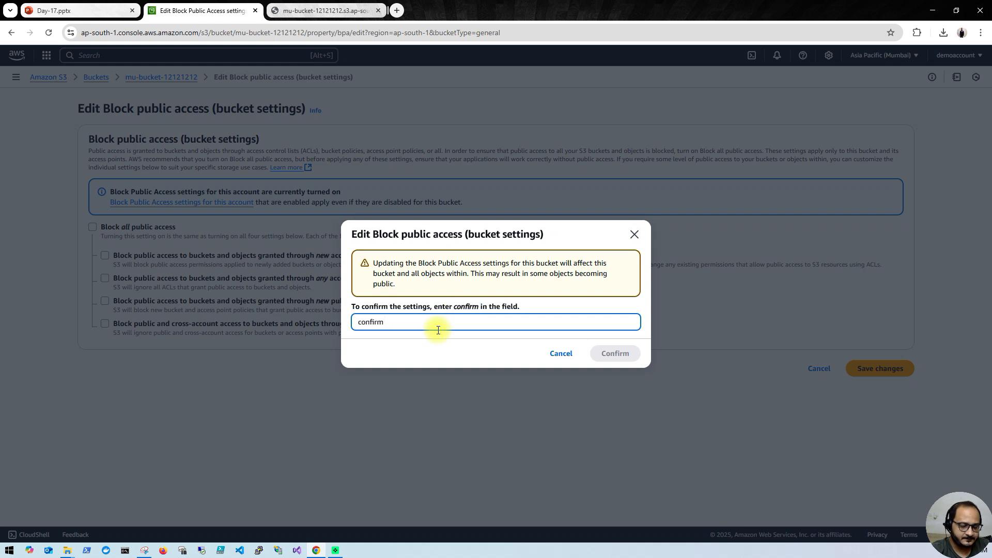
key(BackSpace)
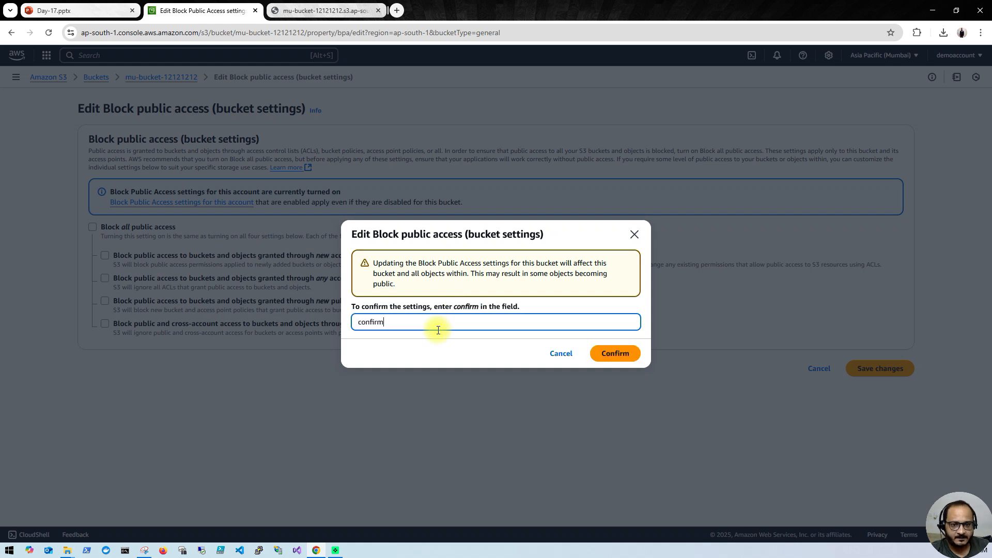
click(613, 355)
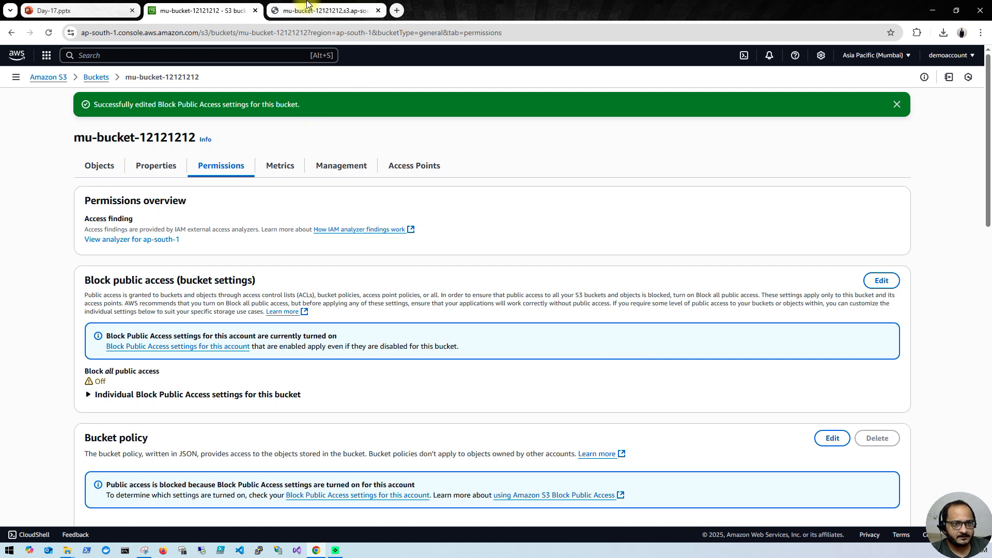
click(323, 10)
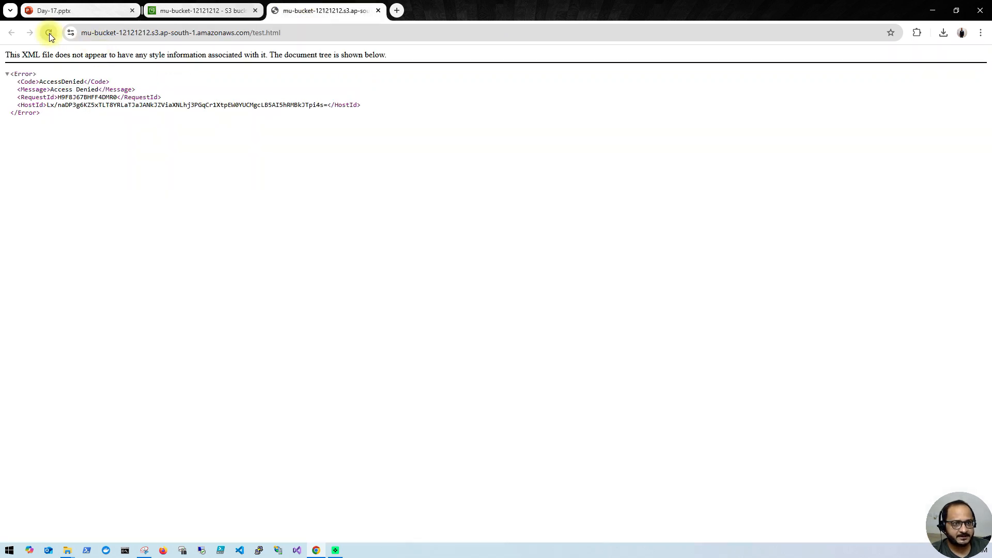
click(197, 17)
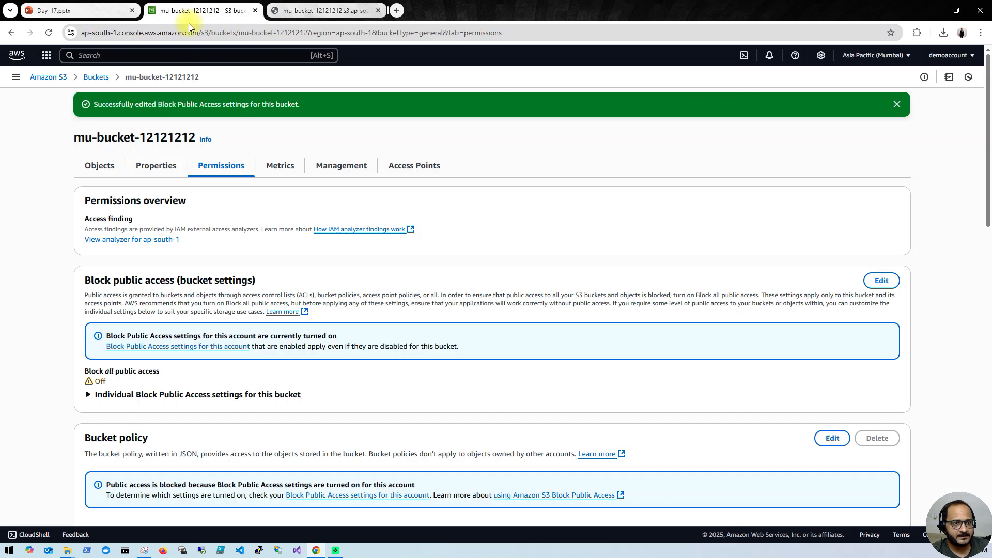
- Open test.html from the bucket's object list and copy its object URL
click(105, 166)
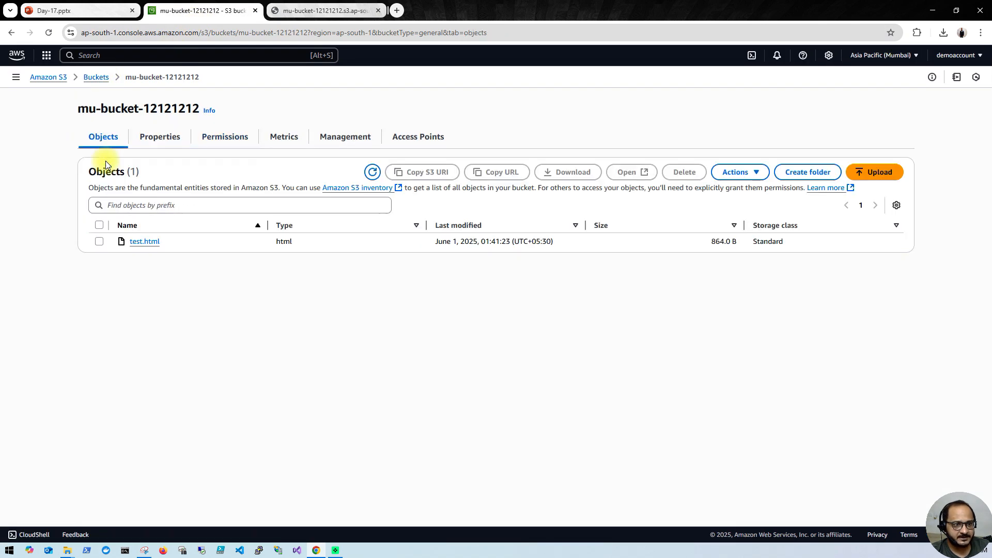
click(148, 243)
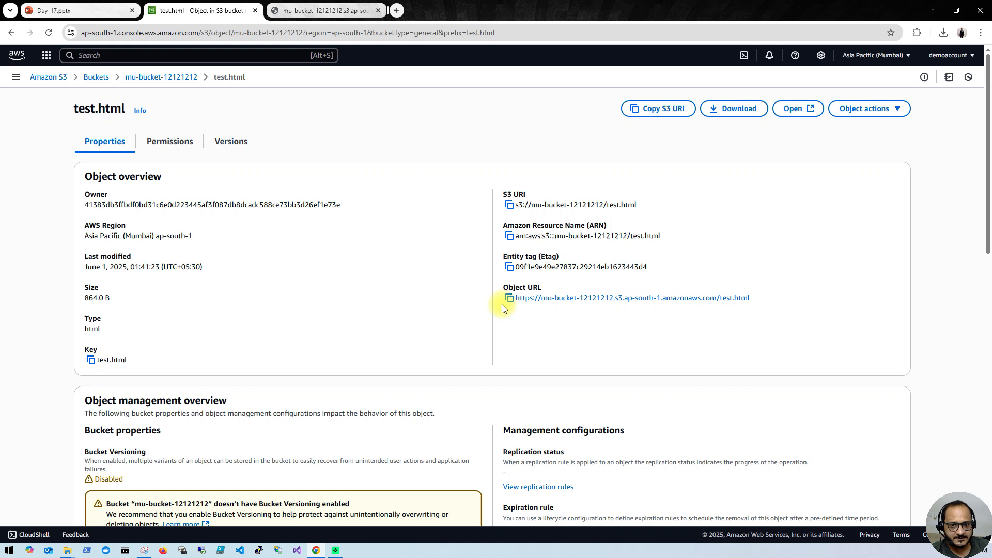
click(510, 300)
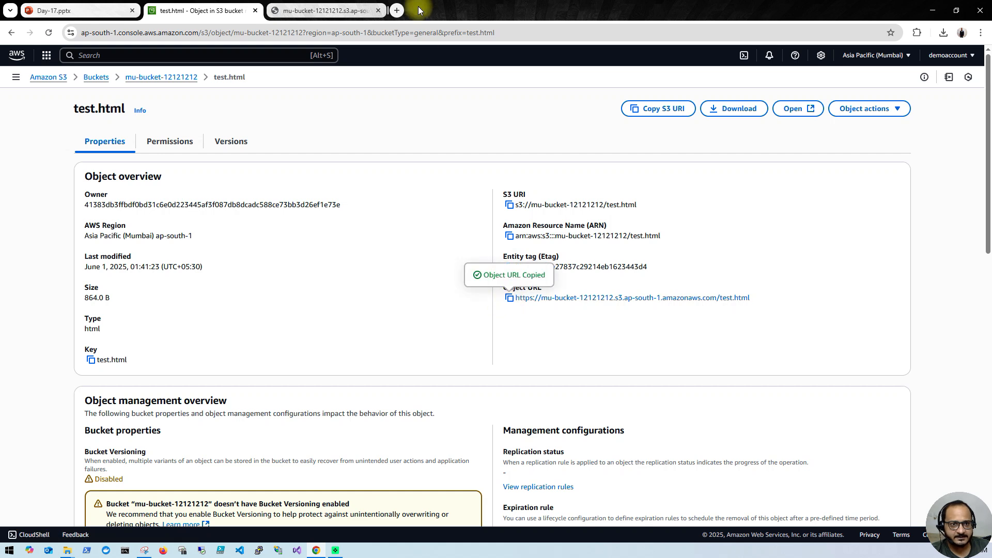
- Replace the old Access Denied tab with a fresh tab loading the copied URL, then return
click(321, 11)
click(378, 10)
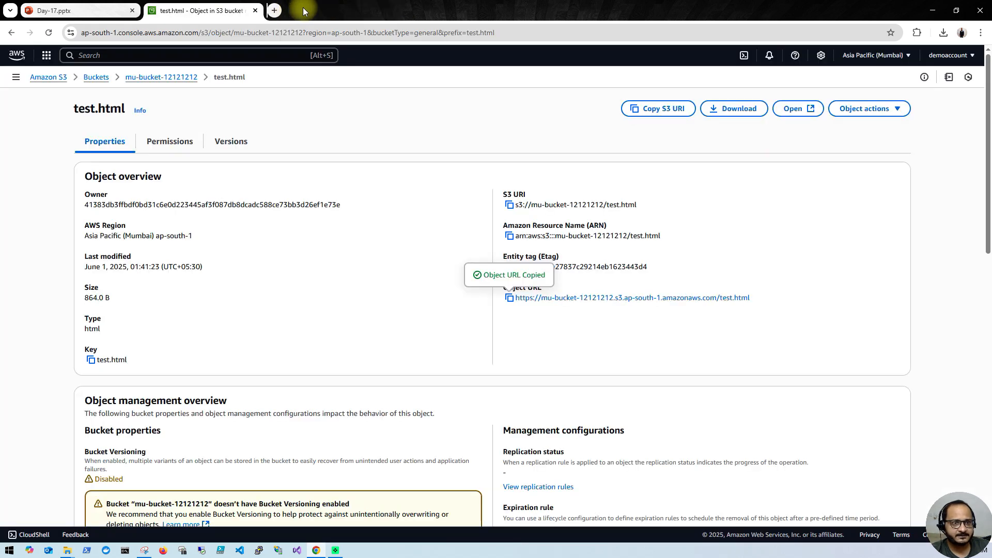
click(275, 10)
key(ctrl+v)
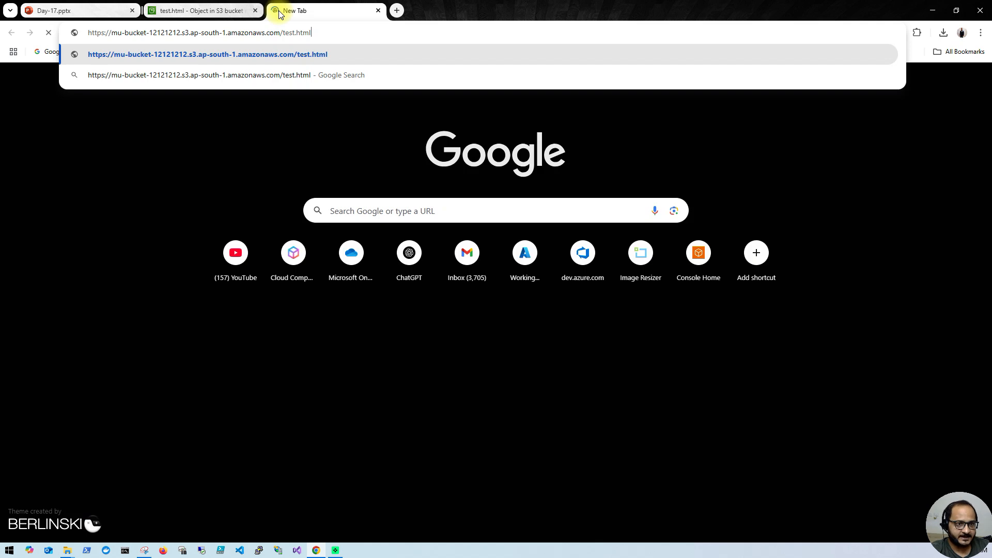
key(Return)
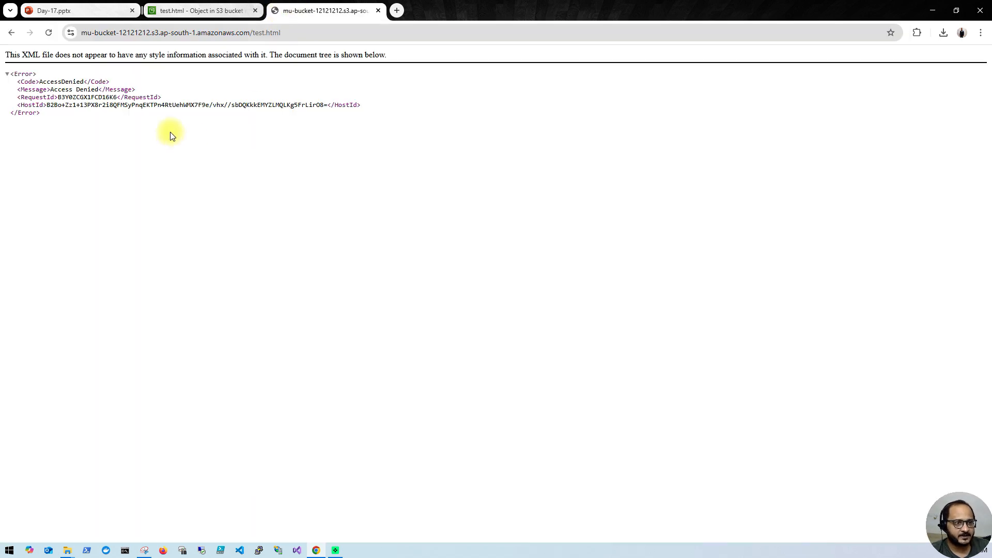
click(196, 10)
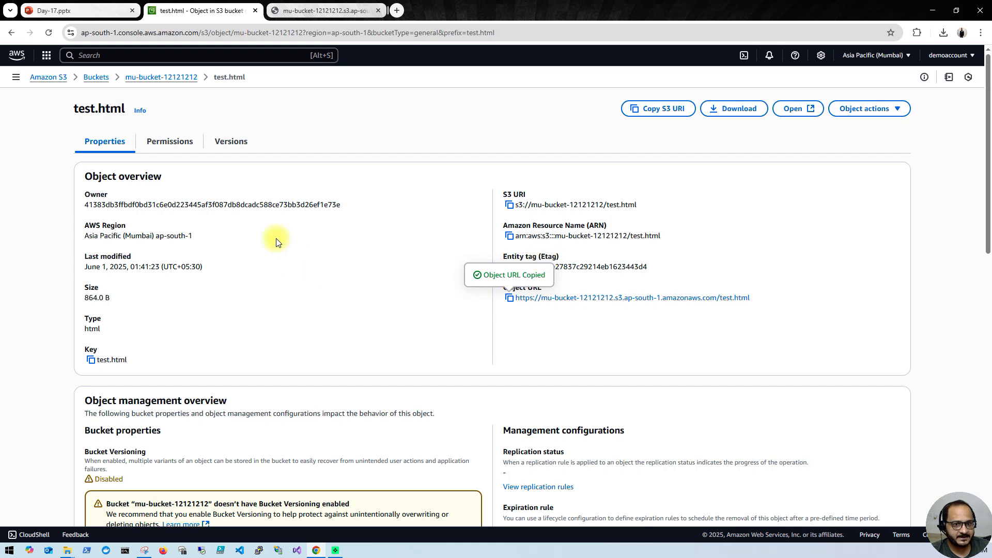
- Scroll through test.html's Properties, then show its access control list
scroll(222, 310, down, 5)
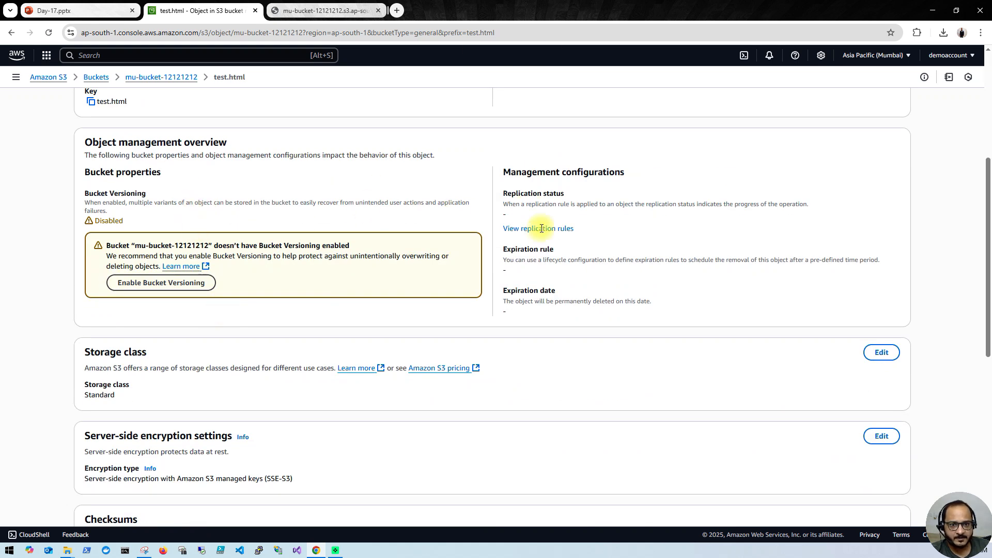
scroll(154, 356, down, 6)
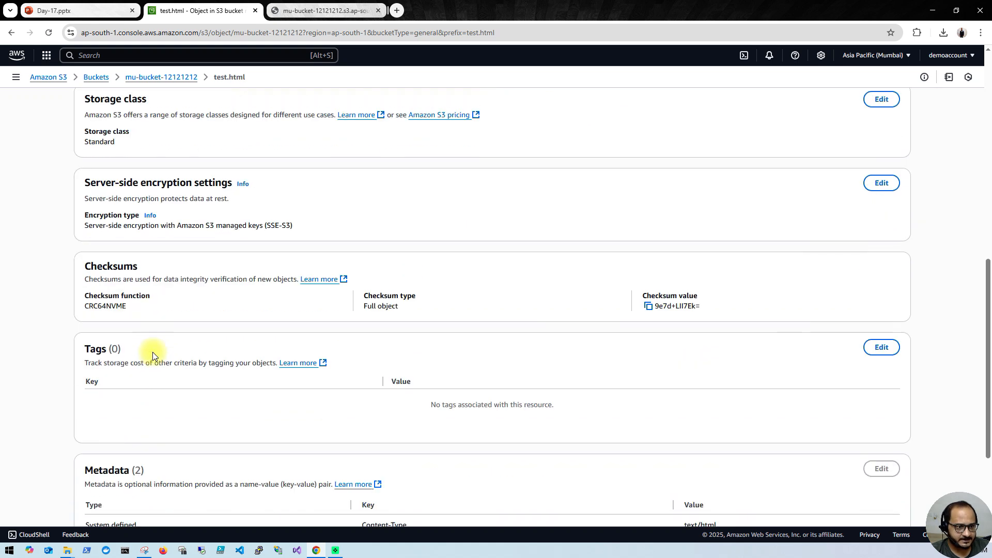
scroll(154, 356, down, 2)
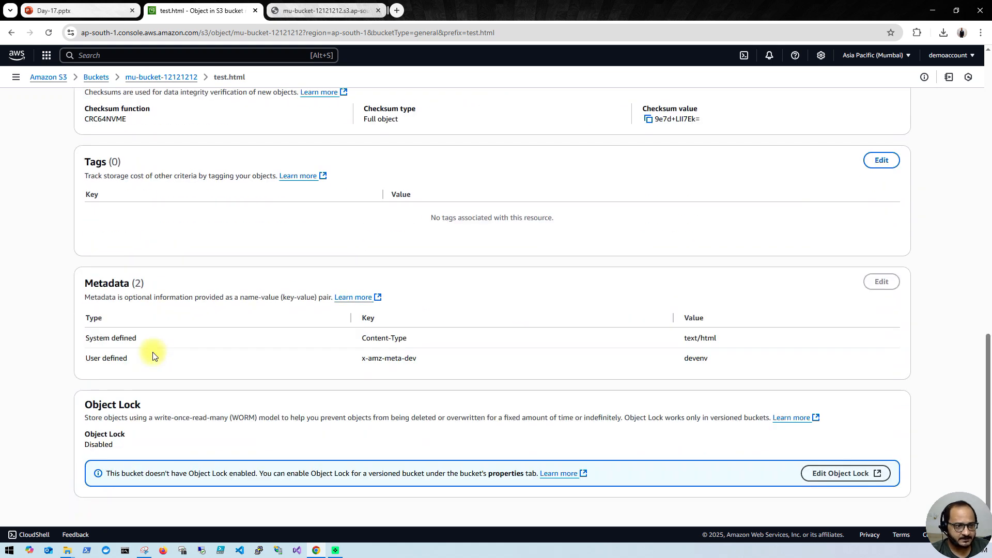
scroll(154, 356, up, 9)
click(171, 143)
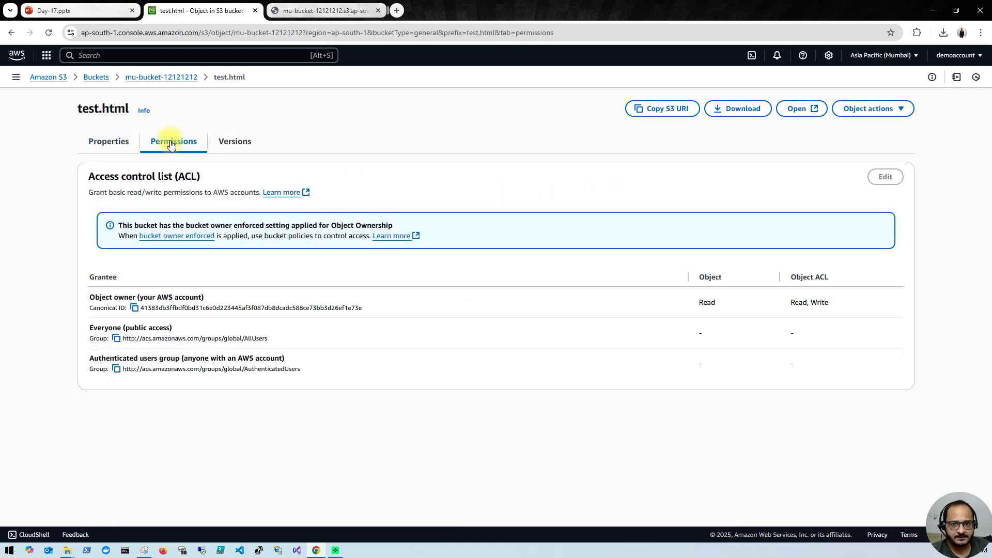
- Browse mu-bucket-12121212's Access Points, Management and Properties tabs, then return to Objects
click(171, 80)
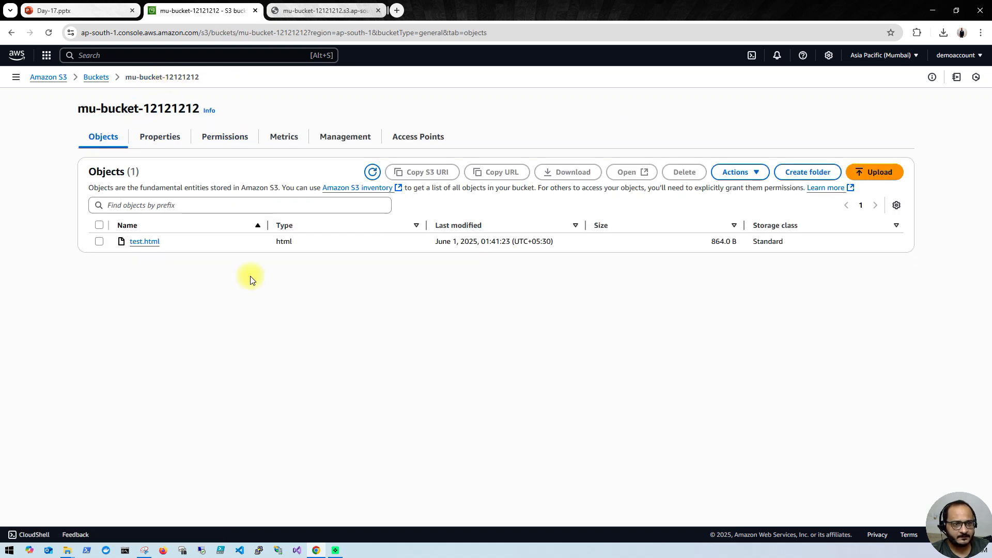
click(408, 138)
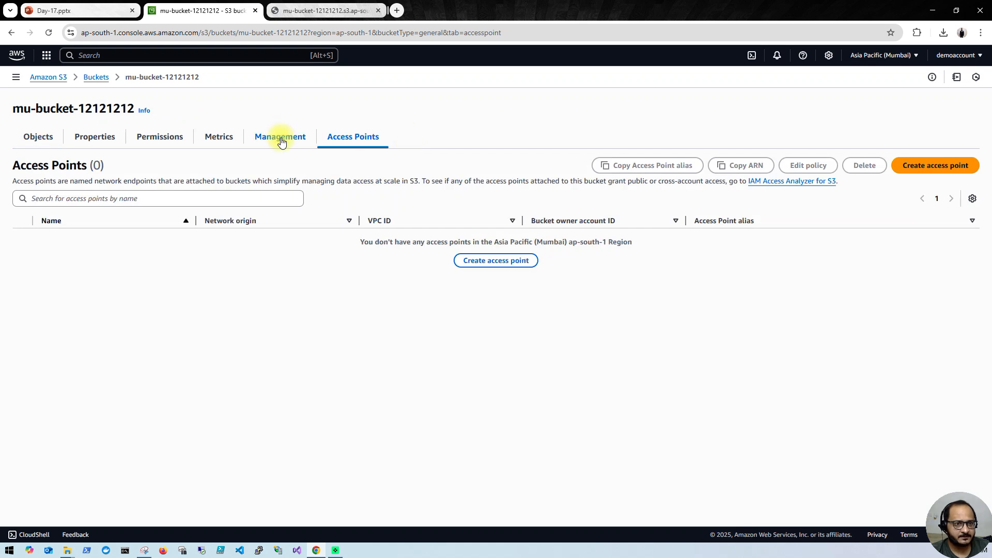
click(281, 141)
scroll(207, 408, down, 3)
scroll(207, 408, up, 3)
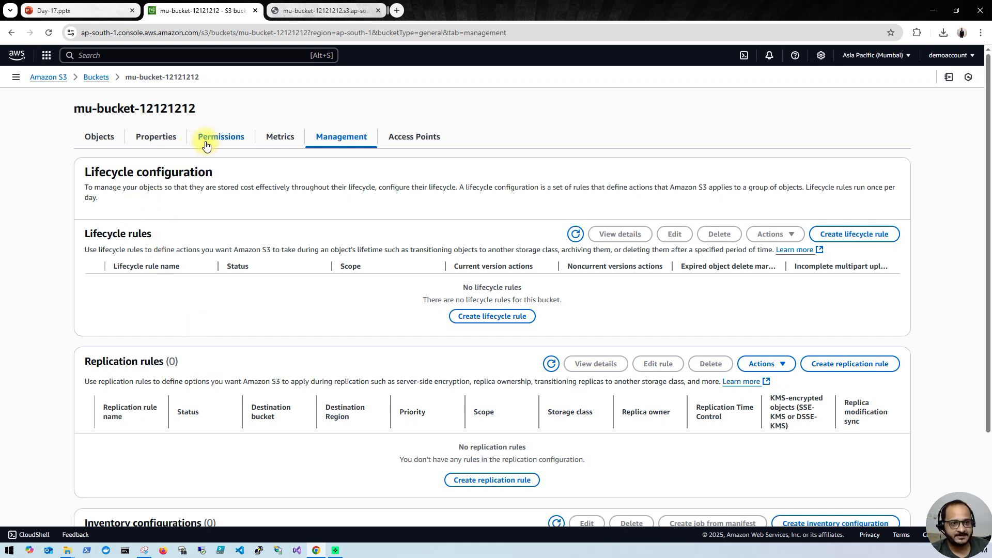
click(173, 138)
click(103, 138)
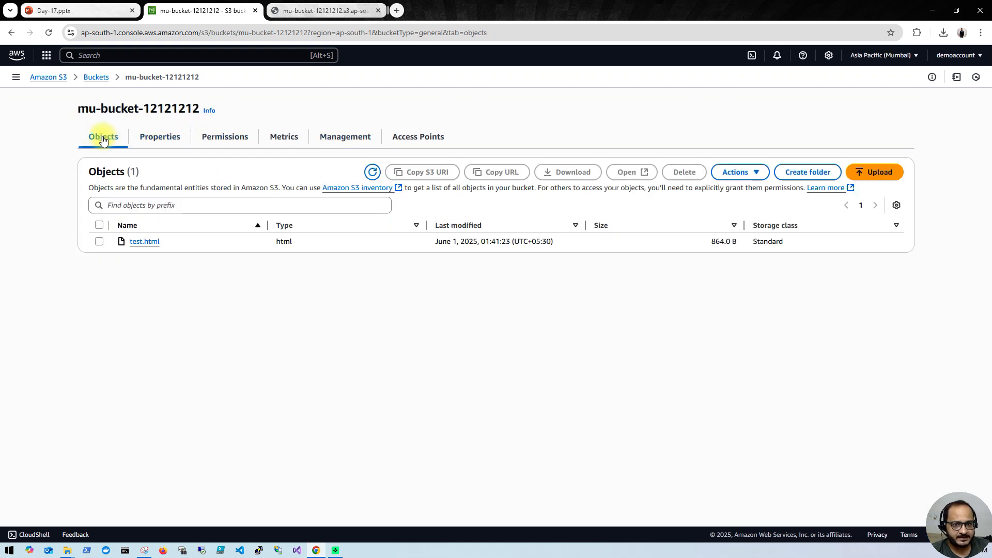
- Select test.html and reload its object URL twice, still getting Access Denied
click(100, 242)
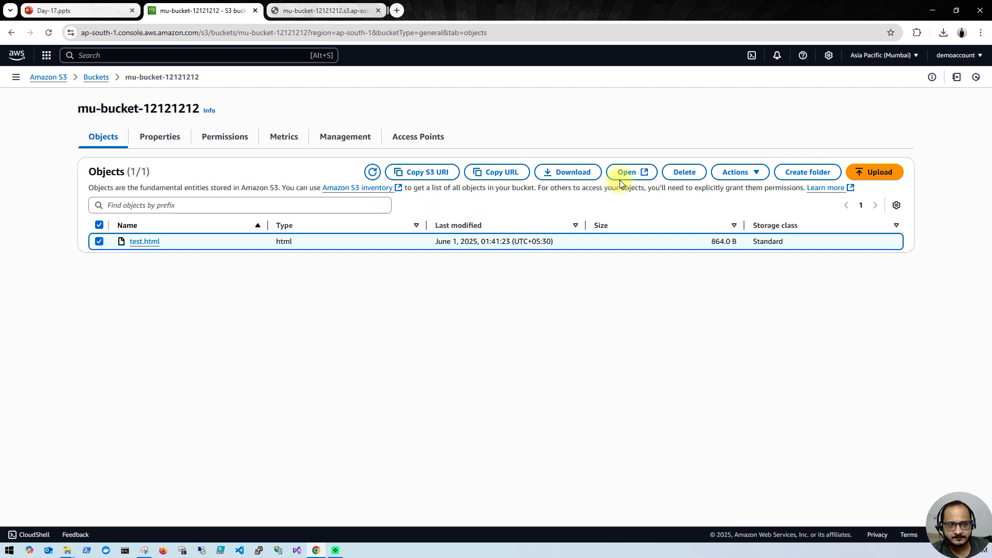
click(365, 13)
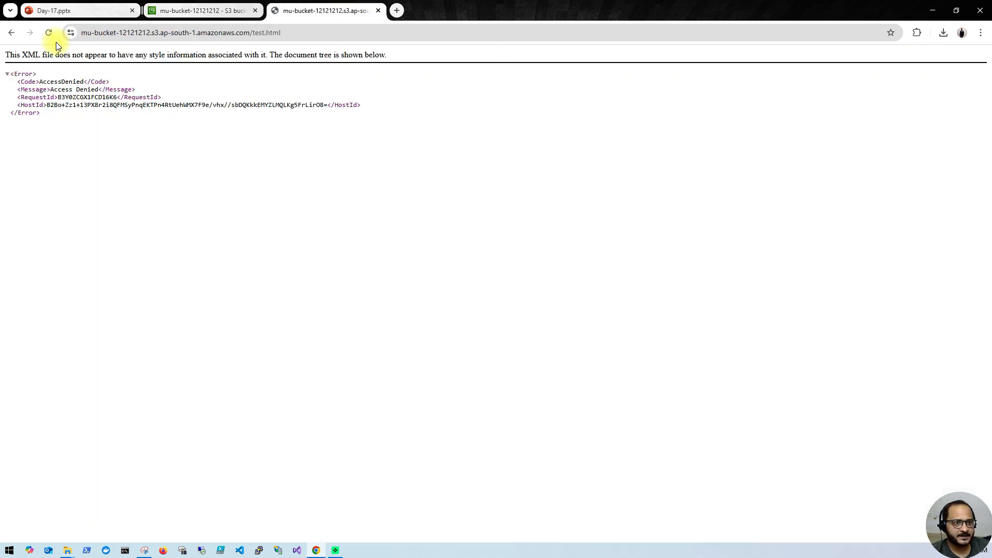
click(49, 33)
click(49, 33)
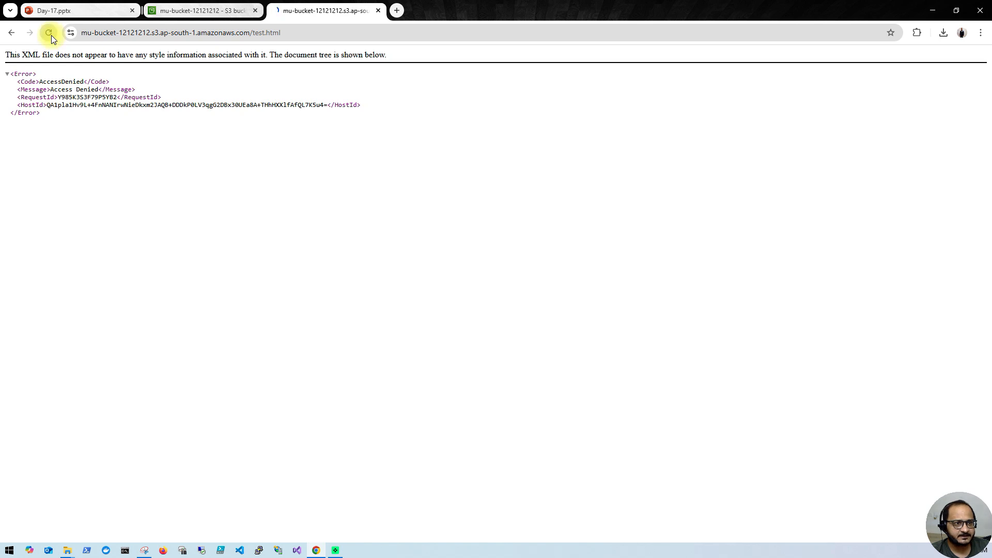
click(179, 12)
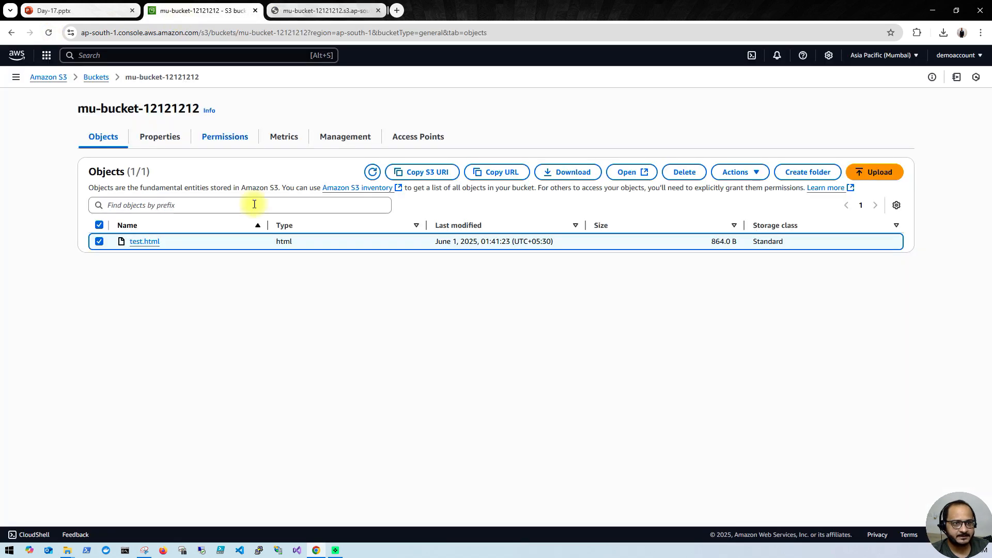
- Expand the bucket's individual Block Public Access settings, review them, and start editing Block public access
click(226, 139)
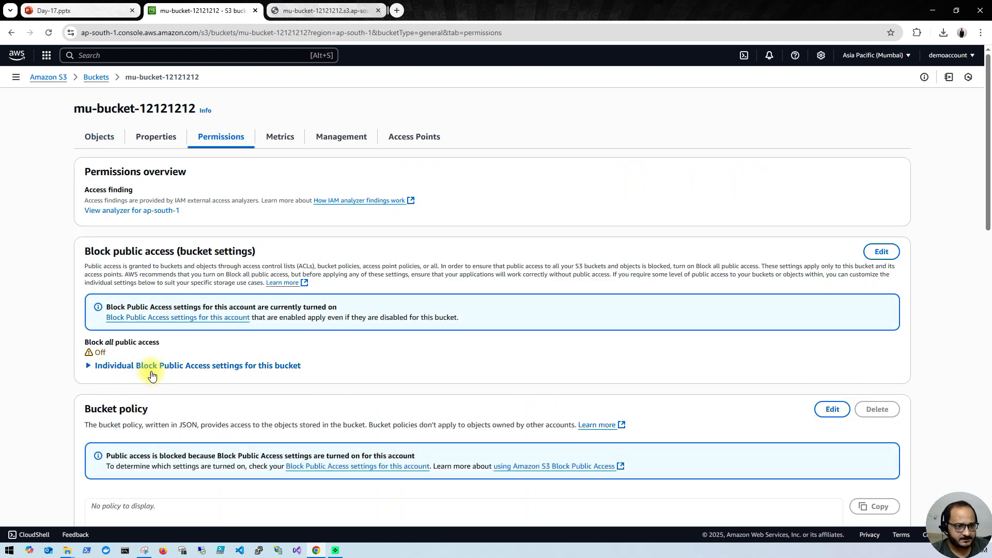
click(89, 368)
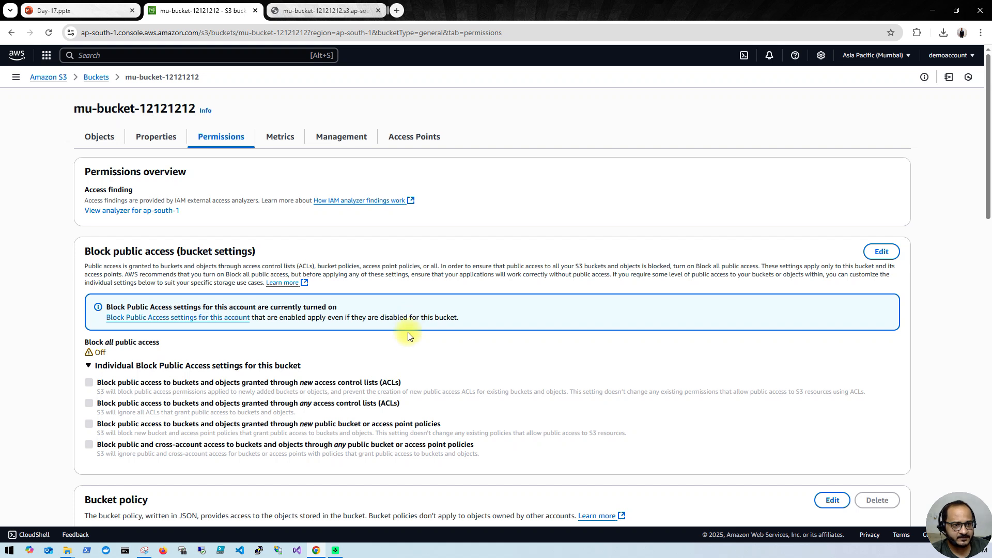
scroll(408, 336, down, 4)
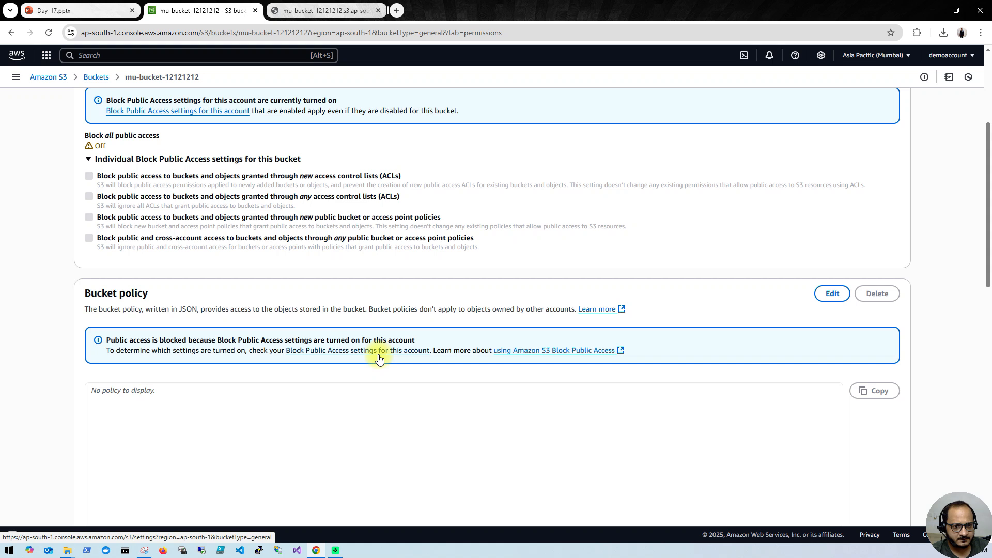
scroll(379, 359, down, 5)
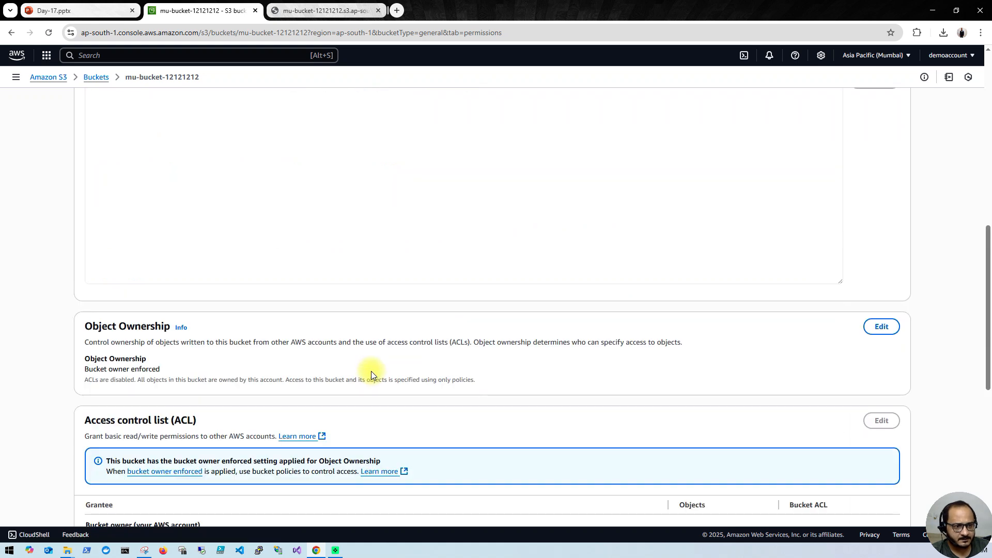
scroll(371, 371, down, 3)
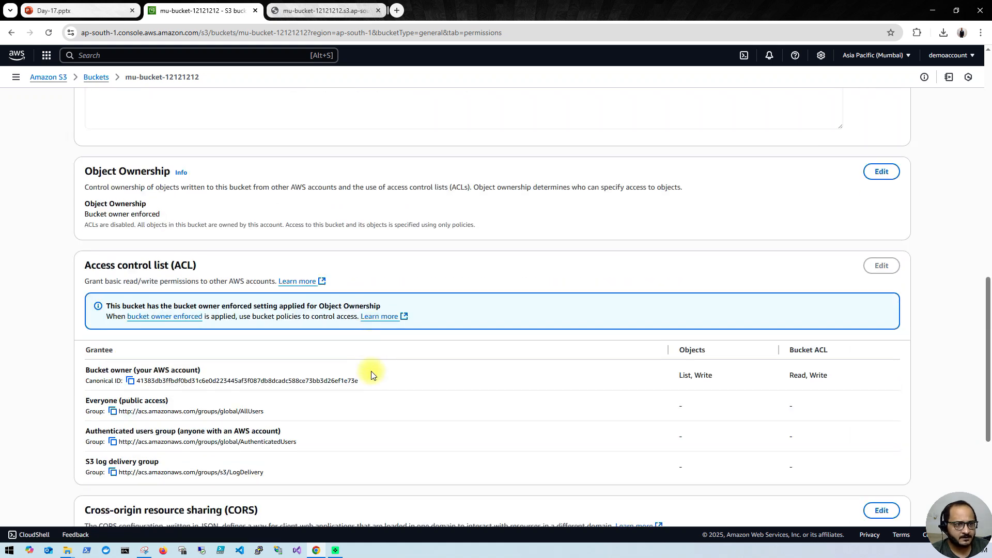
scroll(371, 373, down, 4)
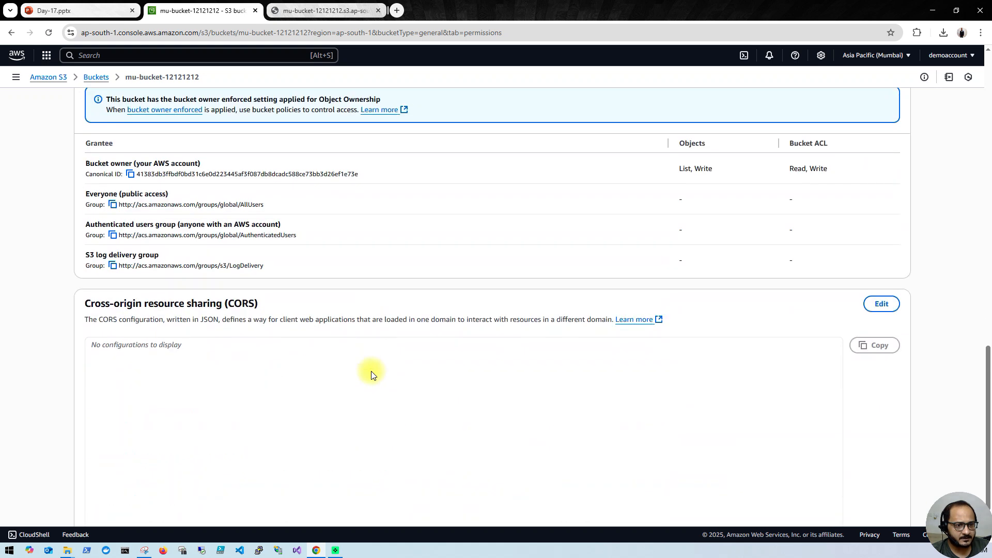
scroll(371, 372, up, 15)
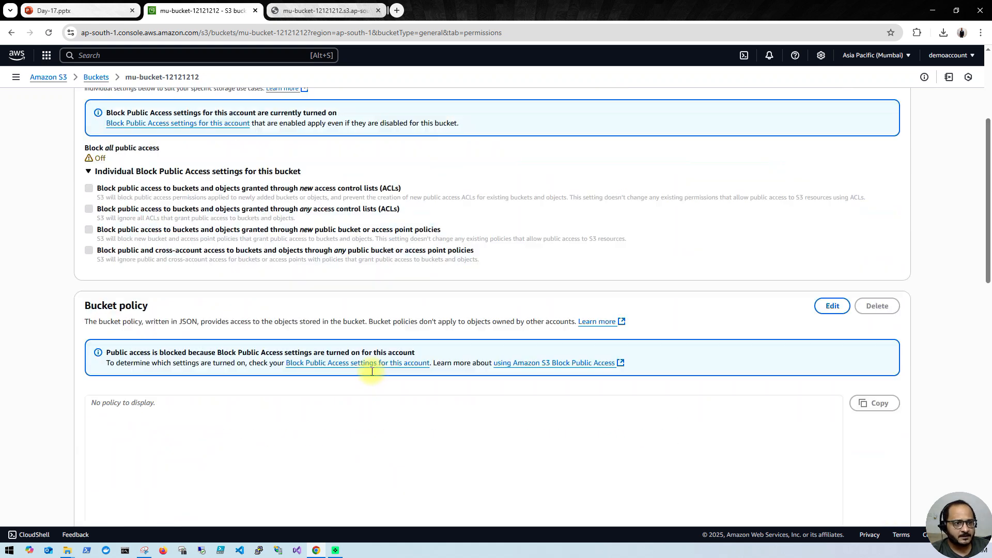
scroll(372, 371, up, 1)
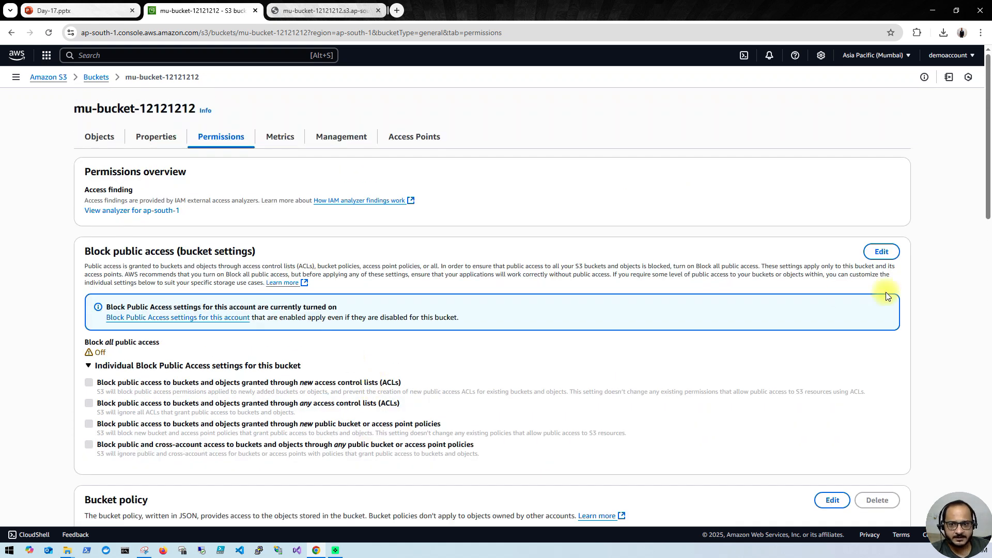
click(882, 252)
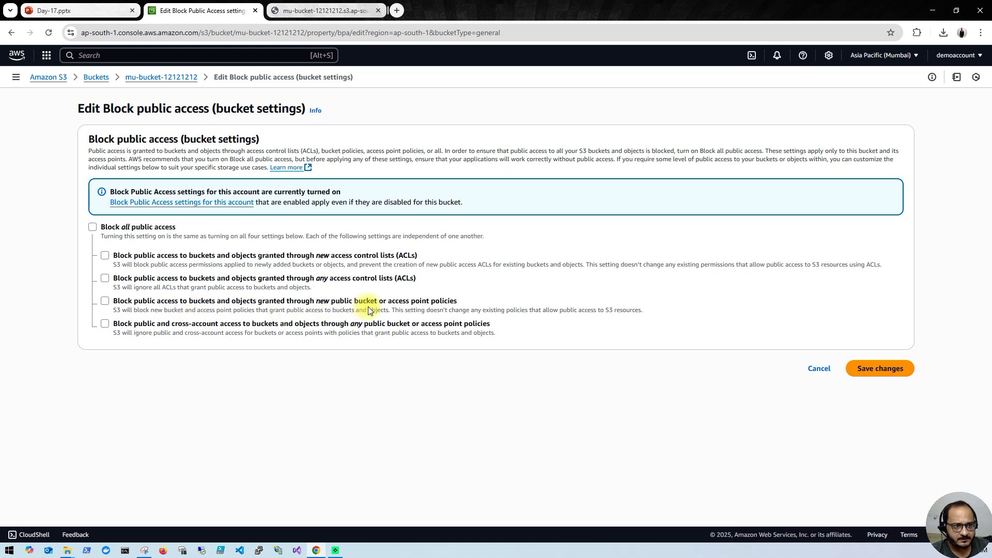
- Turn off Block all public access at account level, saving and entering the confirmation word
click(172, 202)
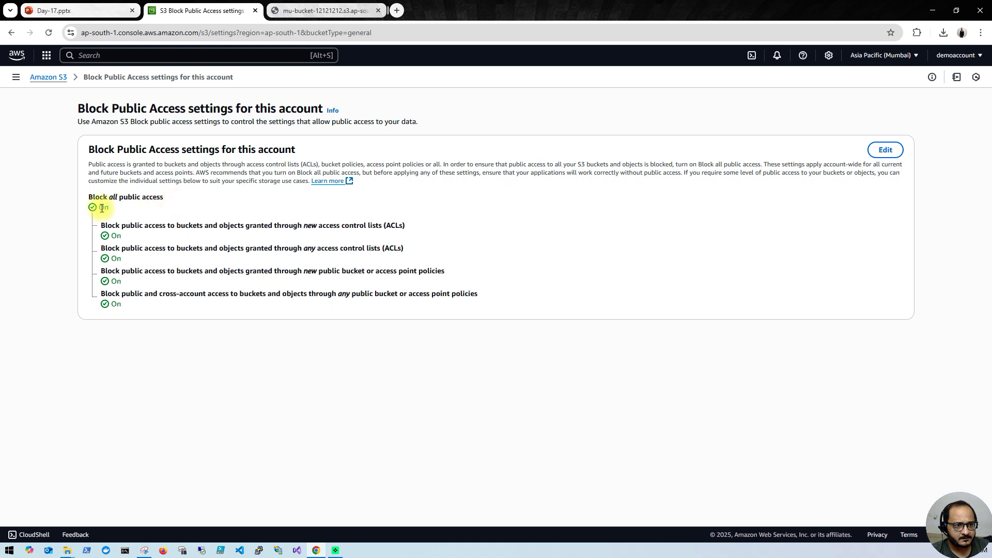
click(885, 149)
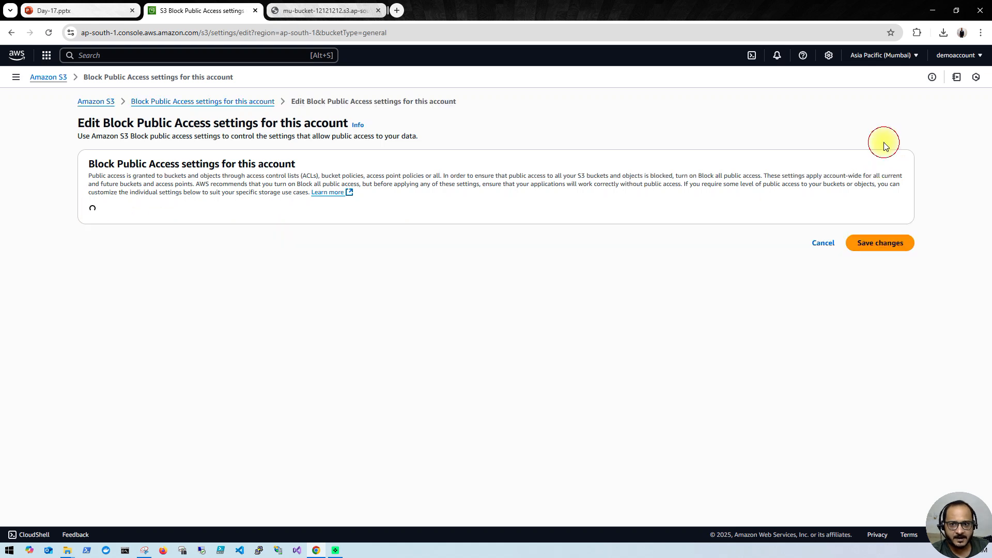
click(92, 194)
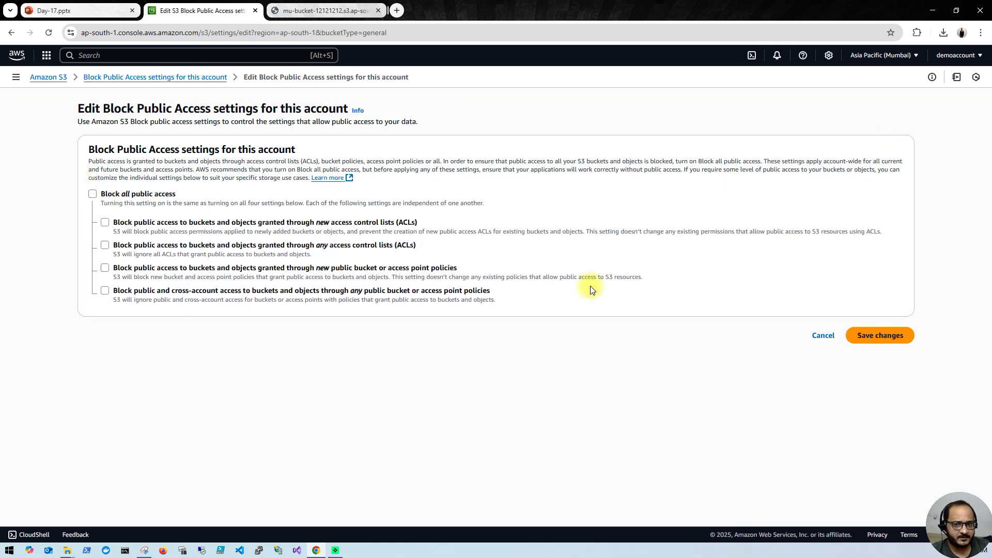
click(885, 337)
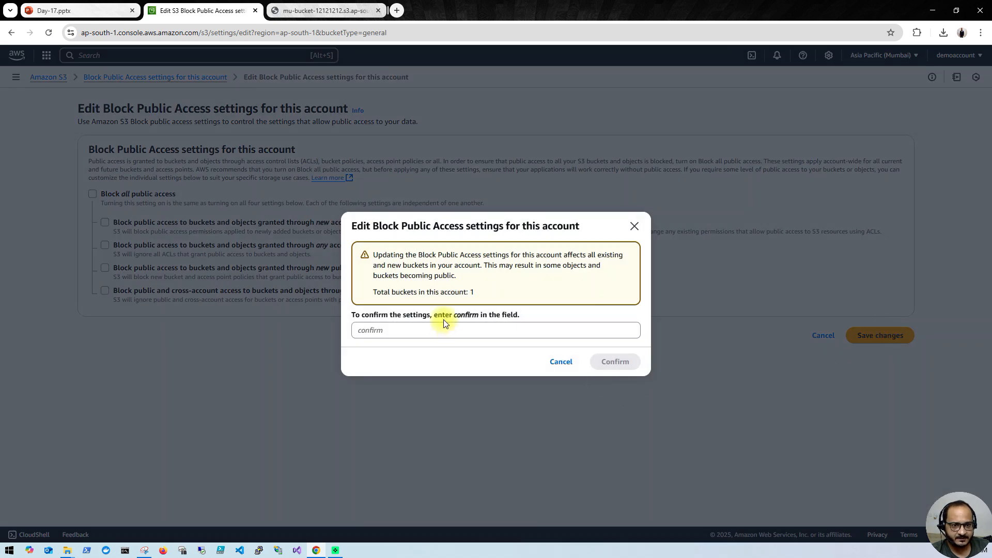
key(ctrl+c)
click(439, 331)
key(ctrl+v)
click(637, 364)
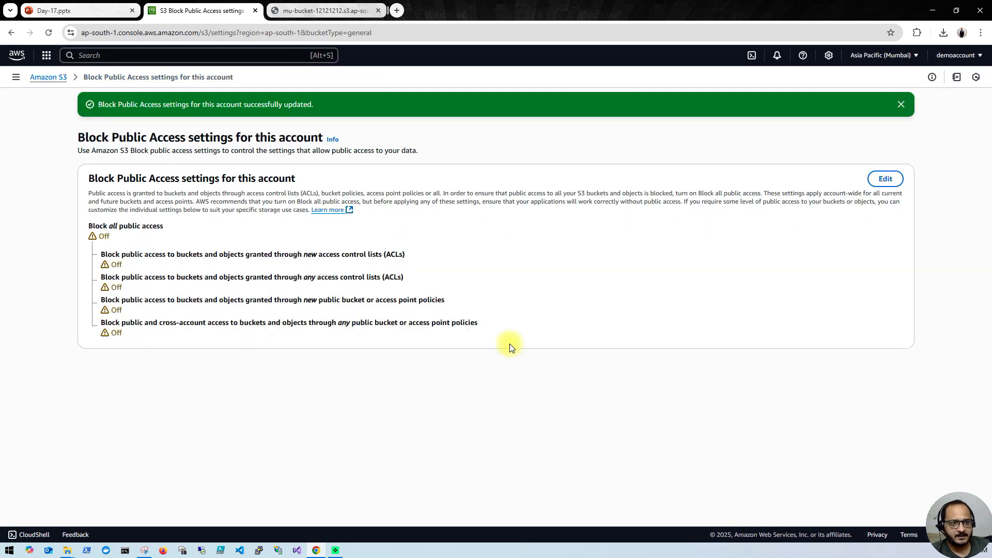
click(337, 11)
- Reload test.html's object URL three times, still denied, then close that tab
click(49, 33)
click(49, 34)
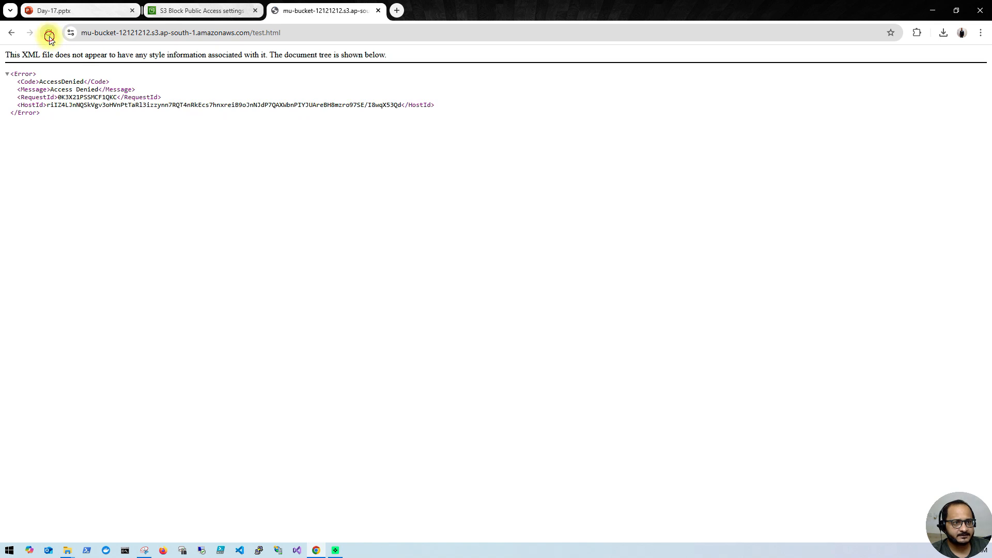
click(49, 34)
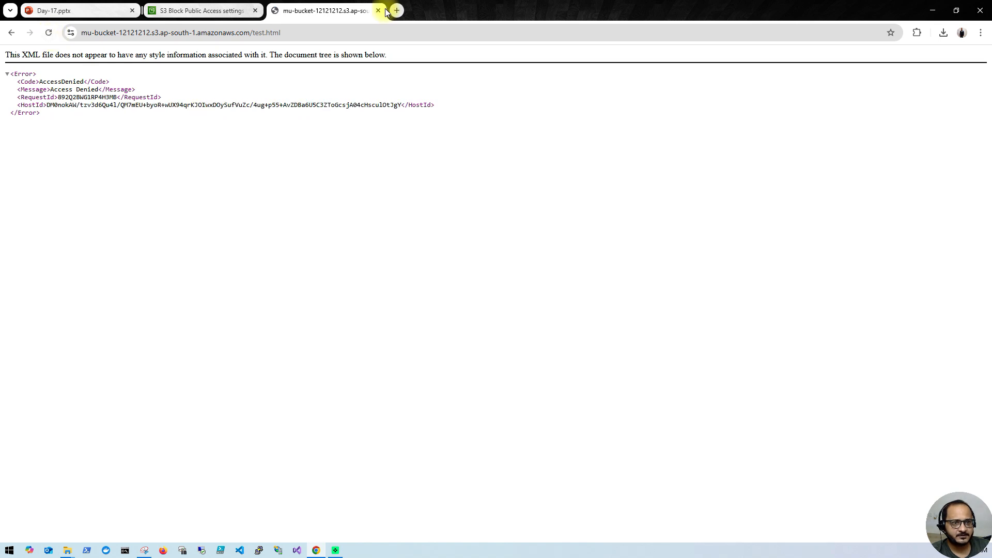
click(378, 11)
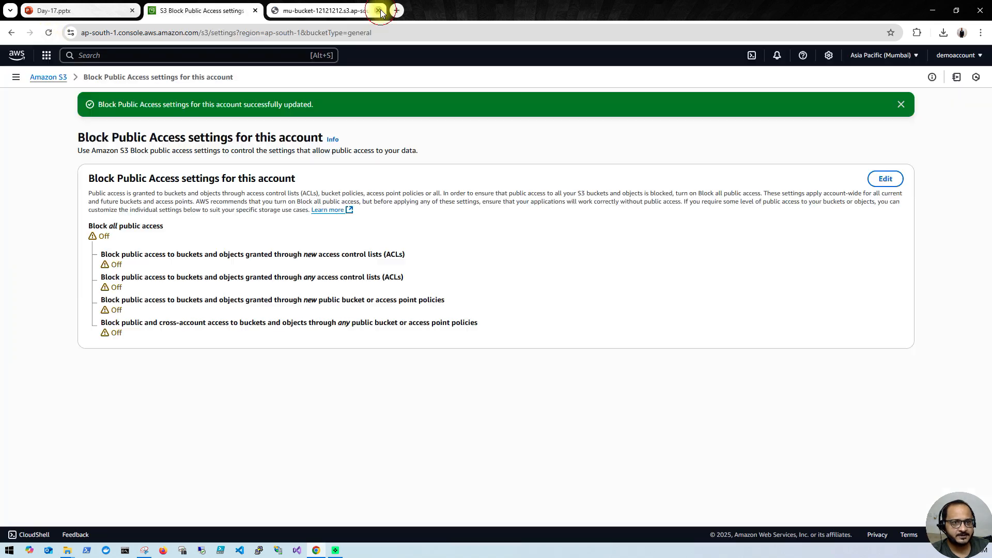
- Navigate Buckets > mu-bucket-12121212 > test.html and copy its object URL
click(48, 77)
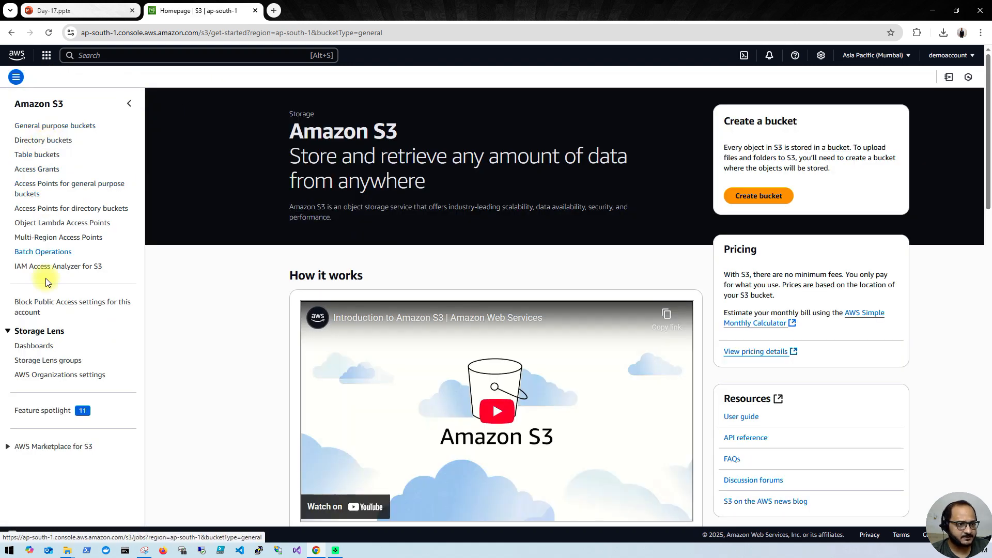
click(43, 127)
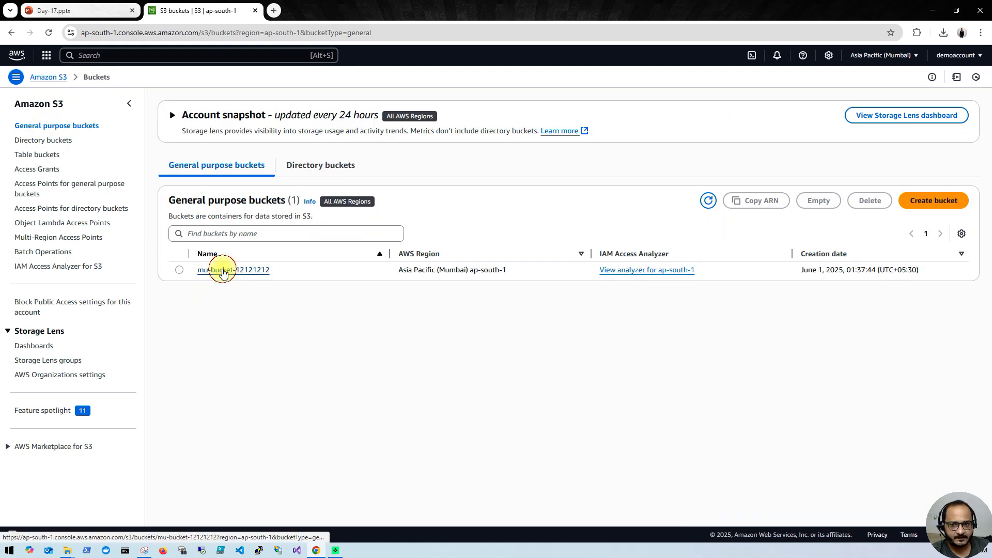
click(222, 271)
click(223, 242)
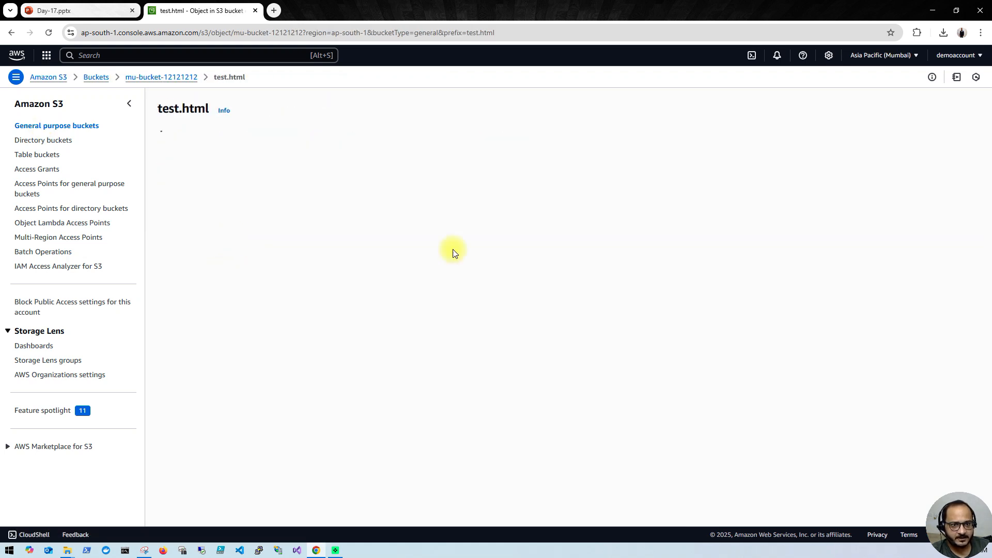
click(583, 301)
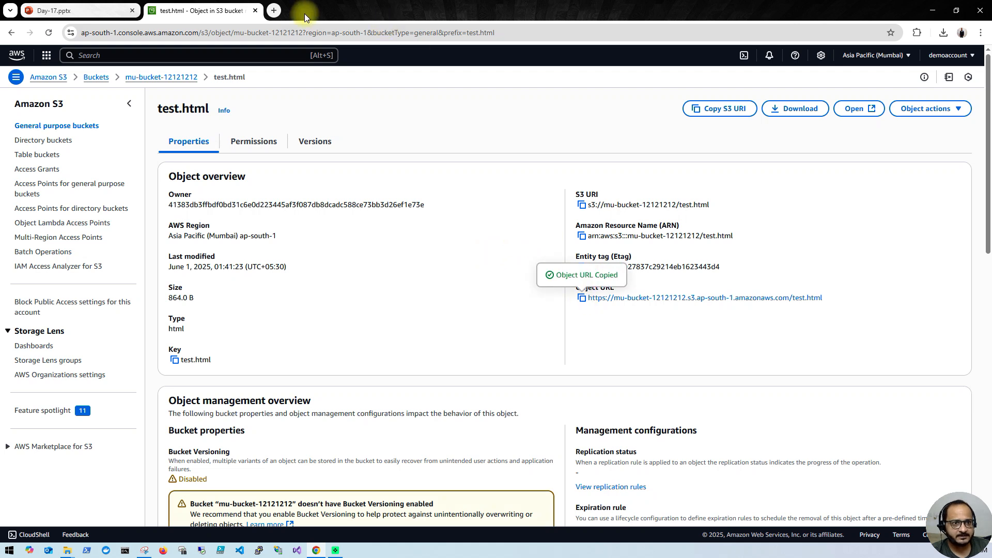
- Load the copied URL in a new tab, then return to test.html's details
click(275, 13)
key(ctrl+v)
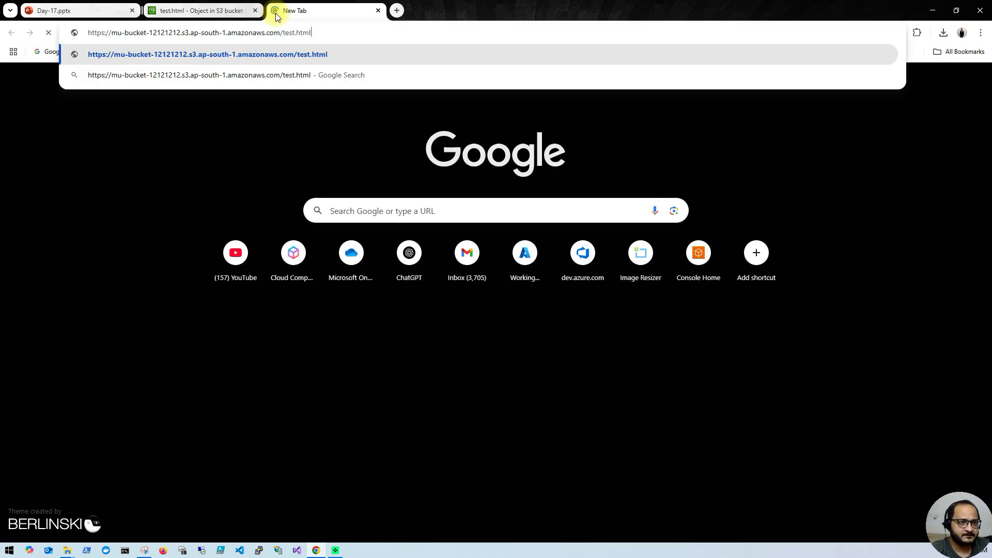
key(Return)
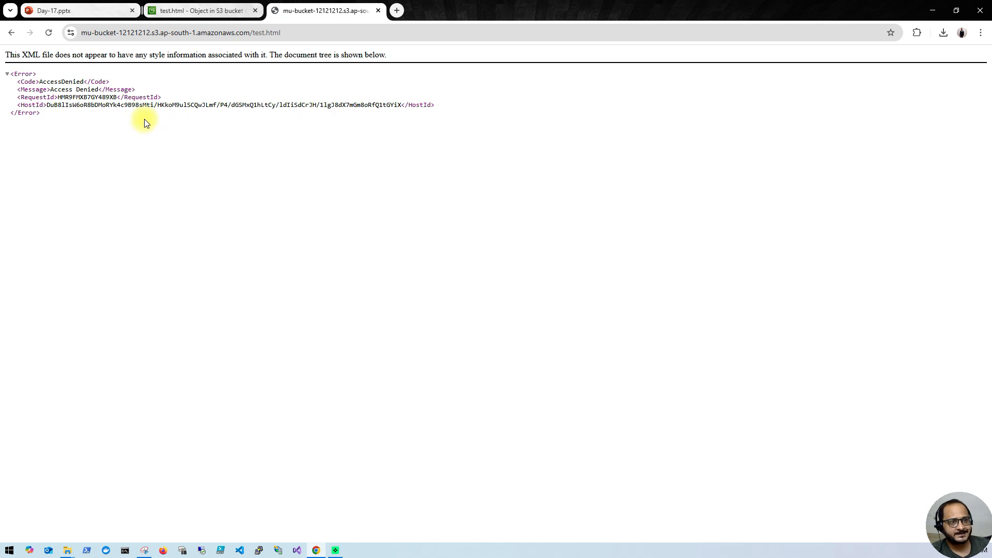
click(214, 11)
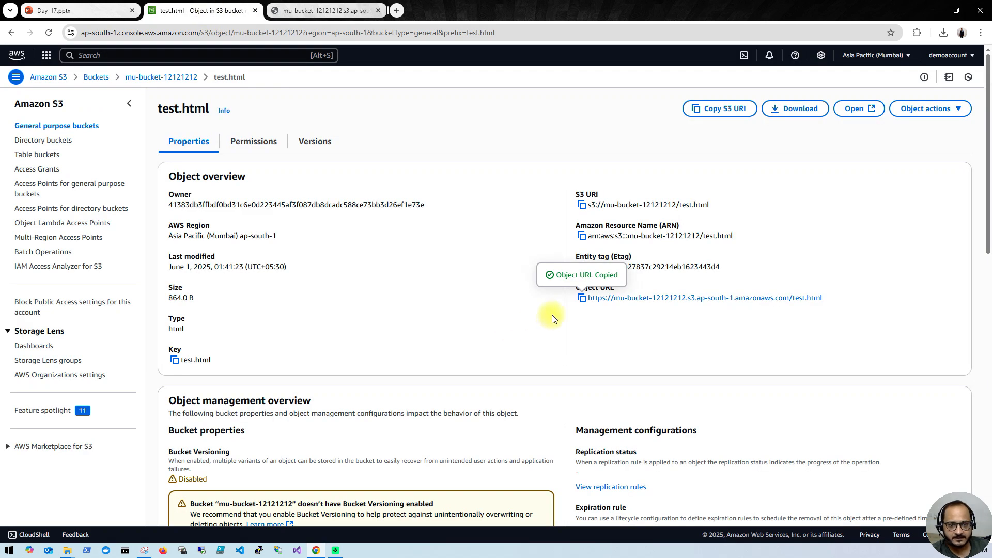
scroll(539, 336, down, 4)
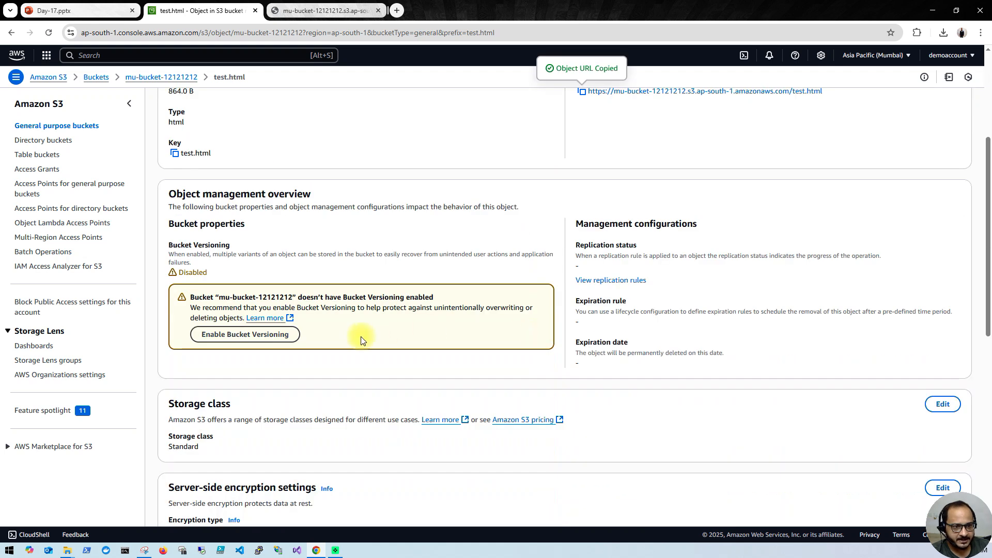
scroll(412, 405, down, 3)
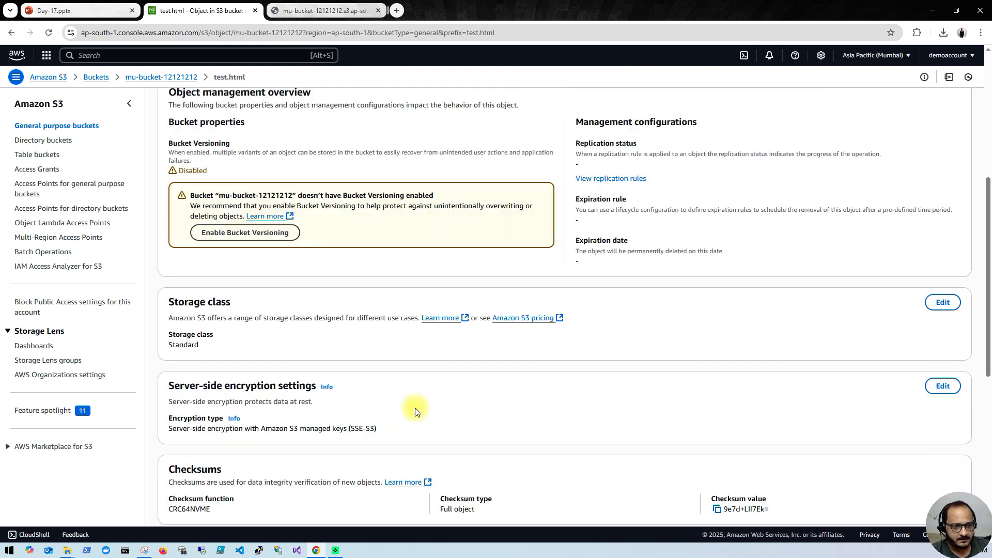
scroll(413, 411, down, 4)
scroll(412, 409, up, 11)
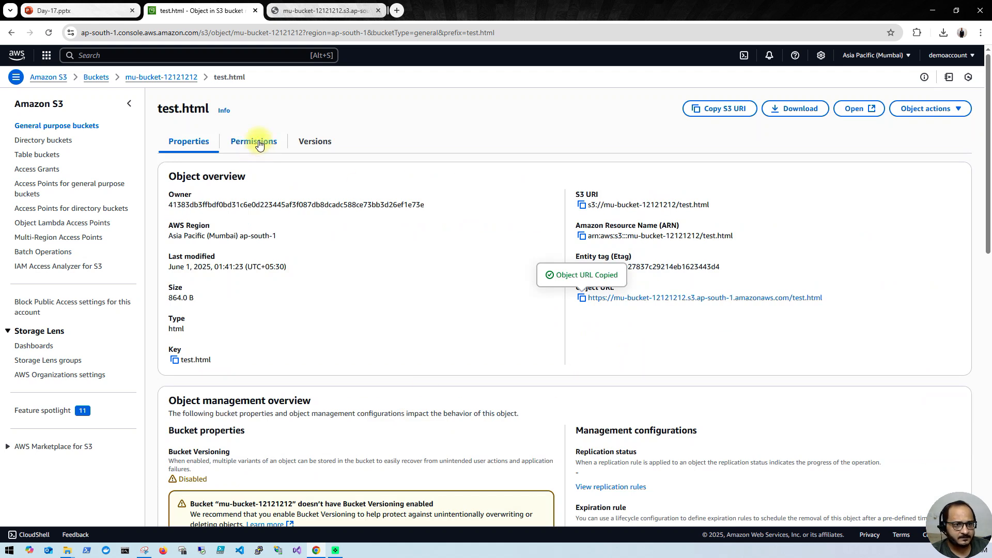
- Check test.html's permissions and the bucket owner enforced object ownership setting
click(263, 152)
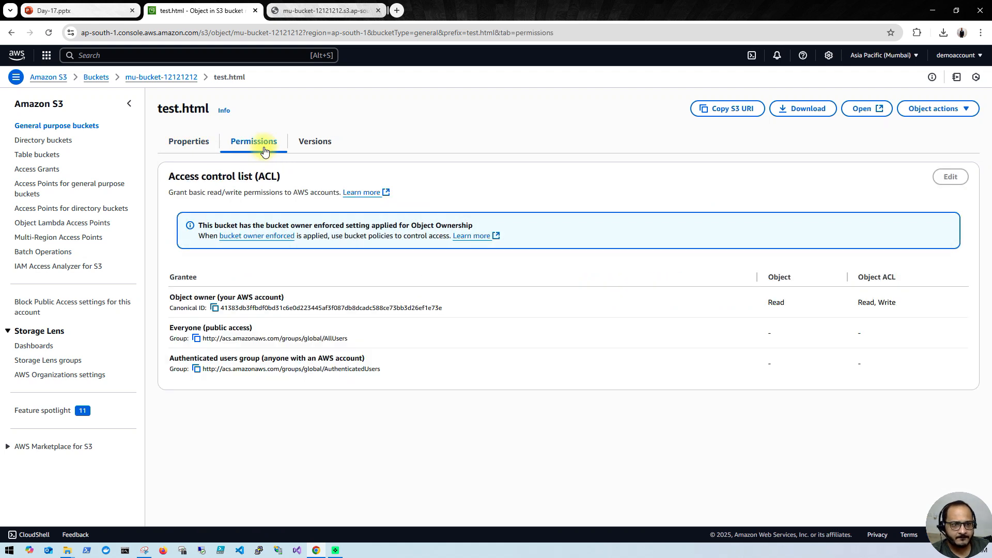
click(267, 236)
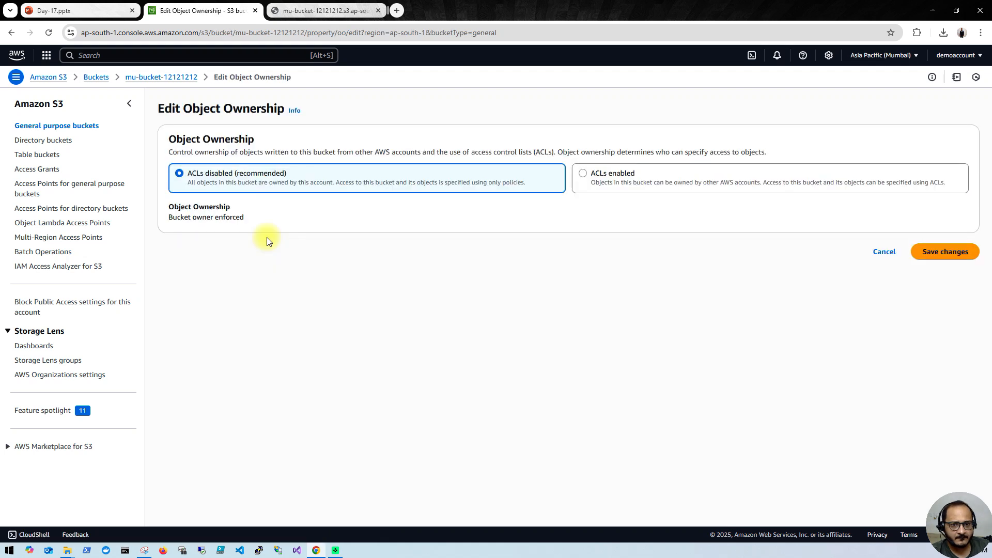
click(181, 79)
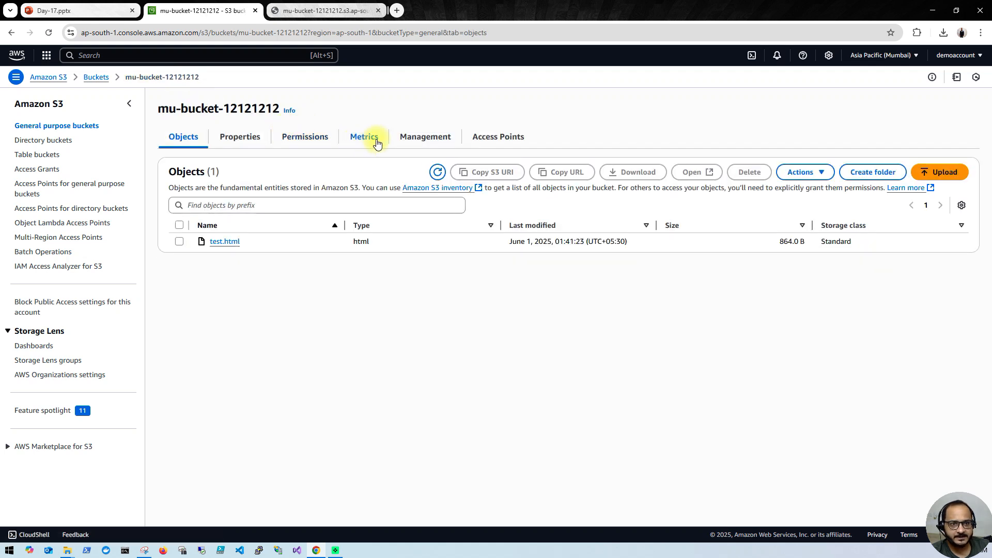
- Review the bucket's individual Block Public Access settings and bucket policy, then revisit the Access Denied tab
click(298, 139)
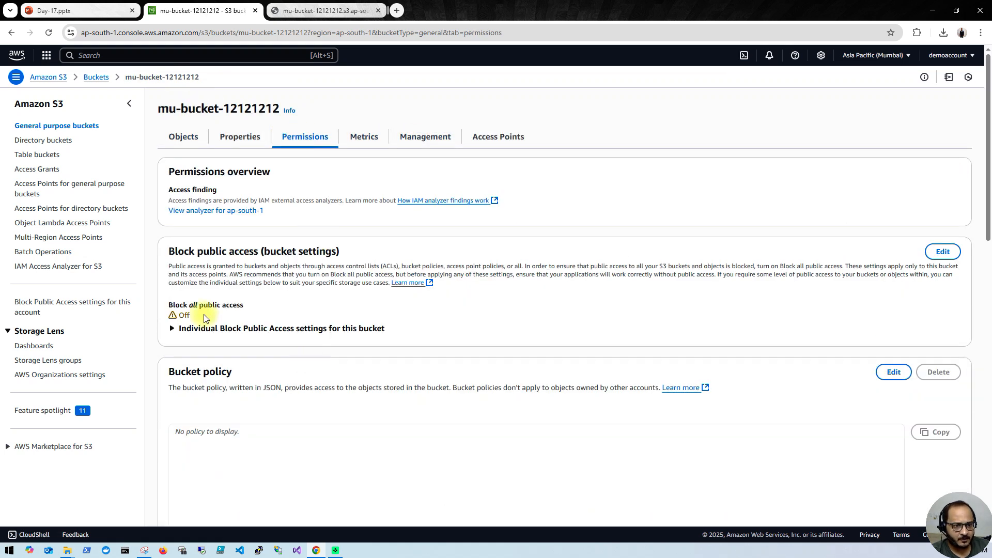
click(173, 330)
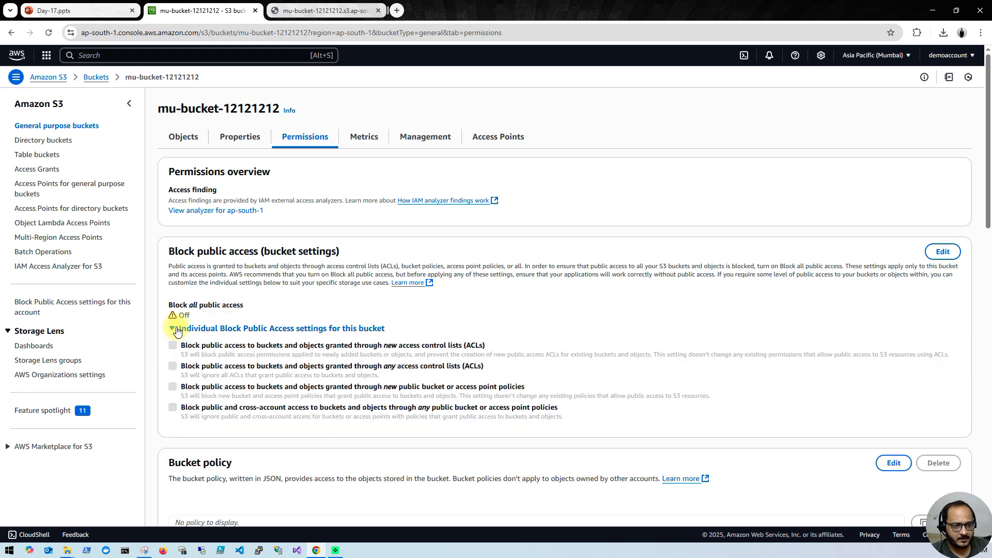
scroll(204, 329, down, 3)
scroll(205, 330, up, 3)
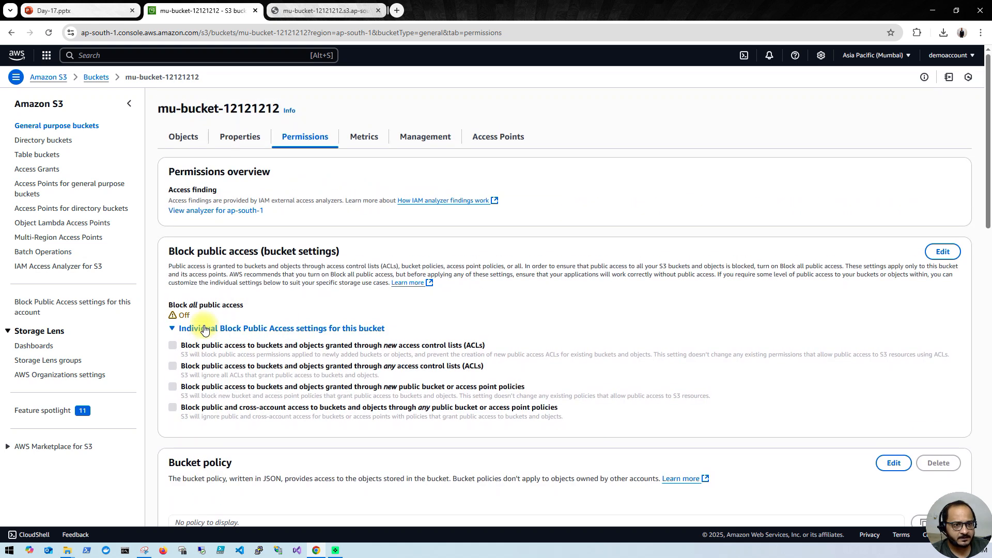
scroll(205, 330, down, 10)
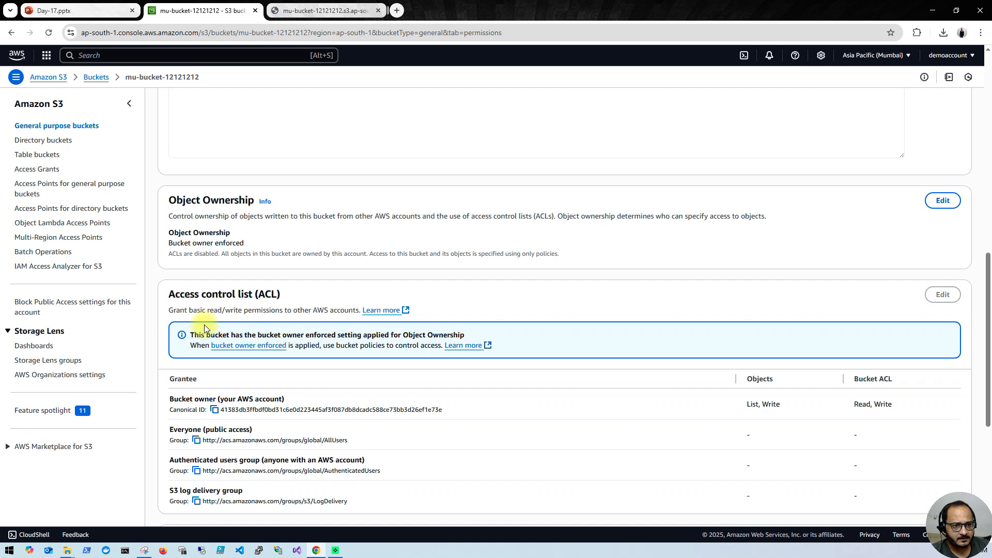
scroll(204, 325, down, 2)
scroll(203, 324, up, 2)
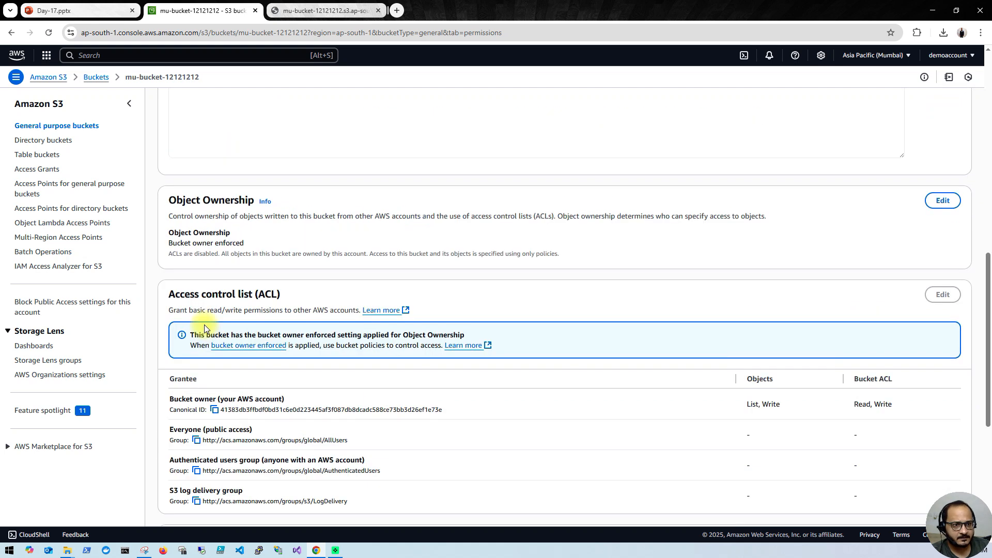
scroll(204, 325, down, 5)
scroll(204, 327, up, 16)
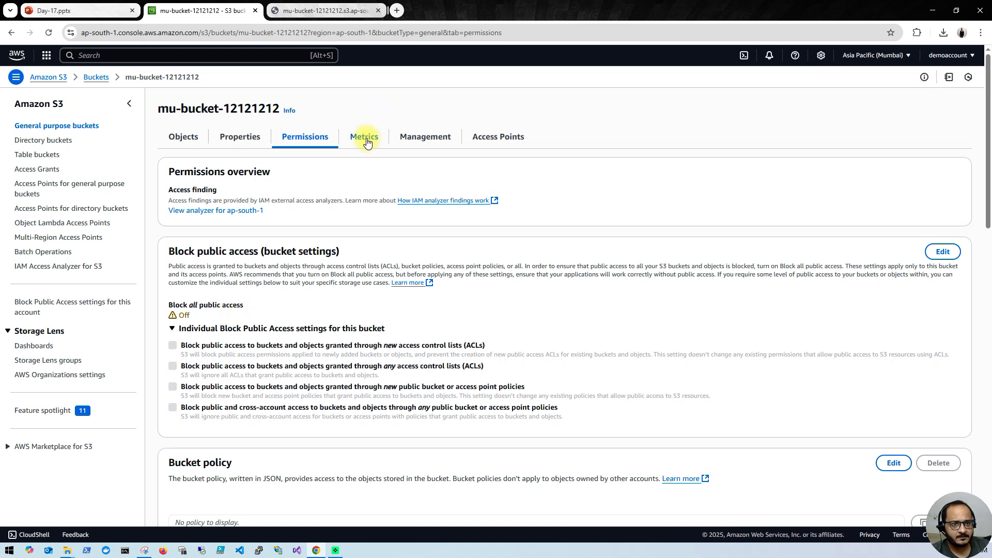
click(326, 10)
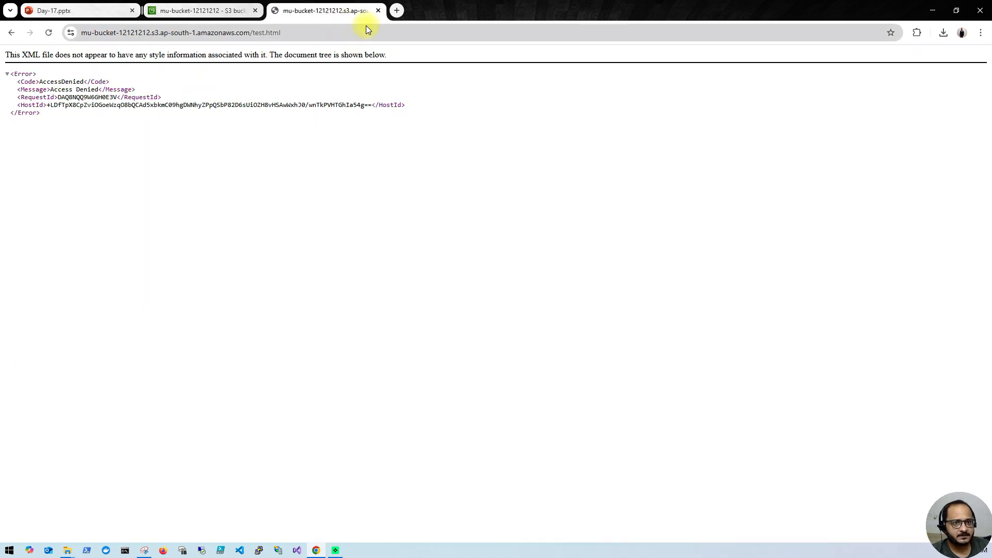
- Close the Access Denied and Test VM tabs and deselect test.html in the object list
click(378, 11)
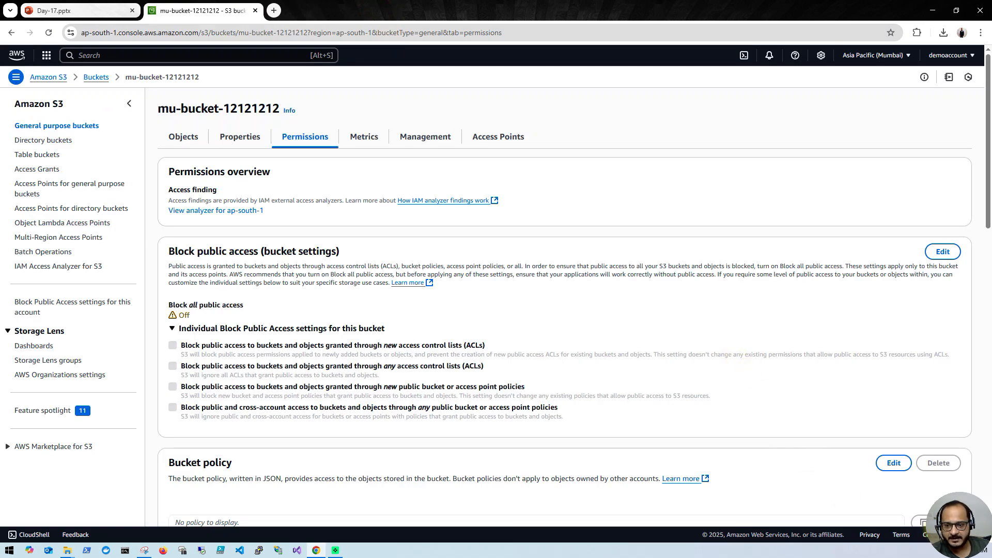
scroll(578, 346, down, 1)
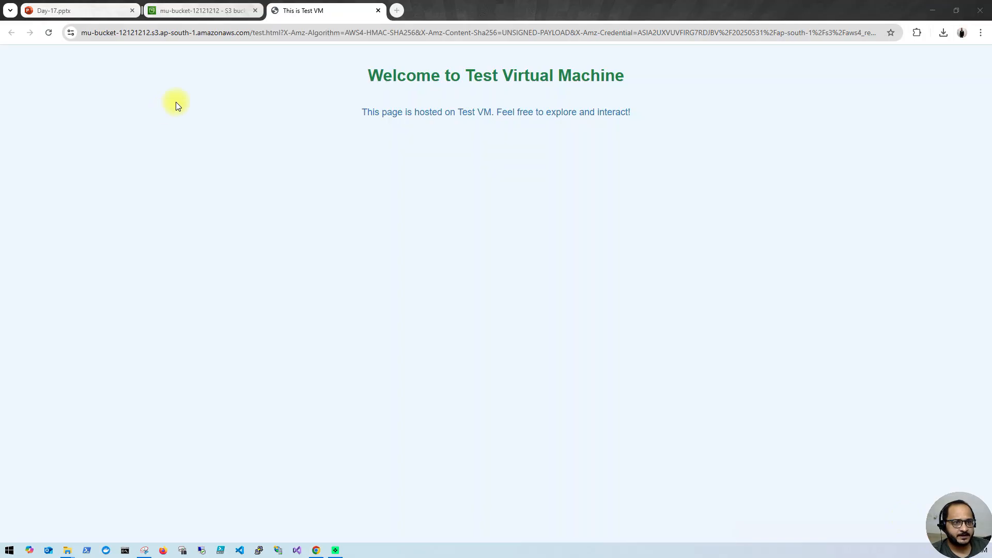
click(187, 10)
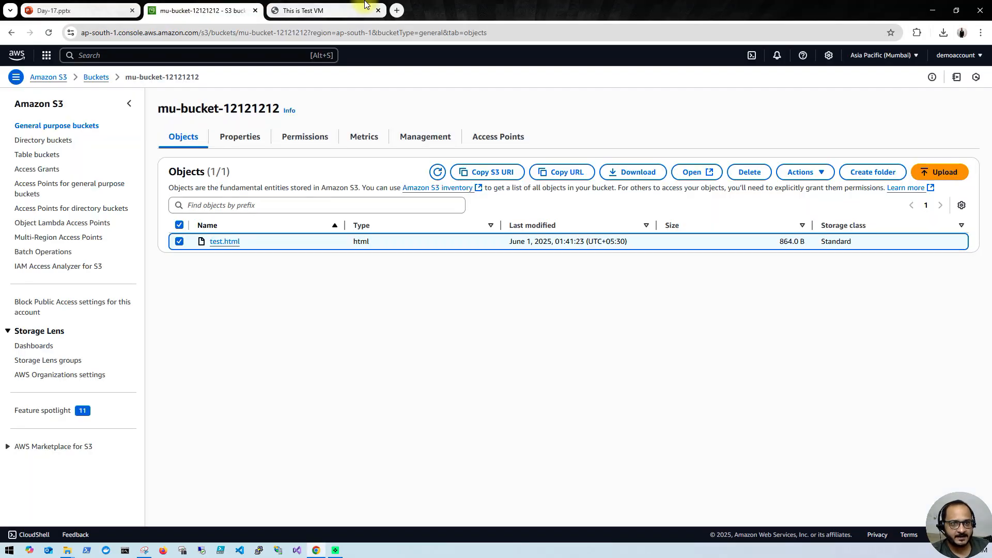
click(378, 11)
click(377, 11)
click(180, 243)
- Copy test.html's object URL, load it in a new tab, then return to the bucket's objects
click(224, 242)
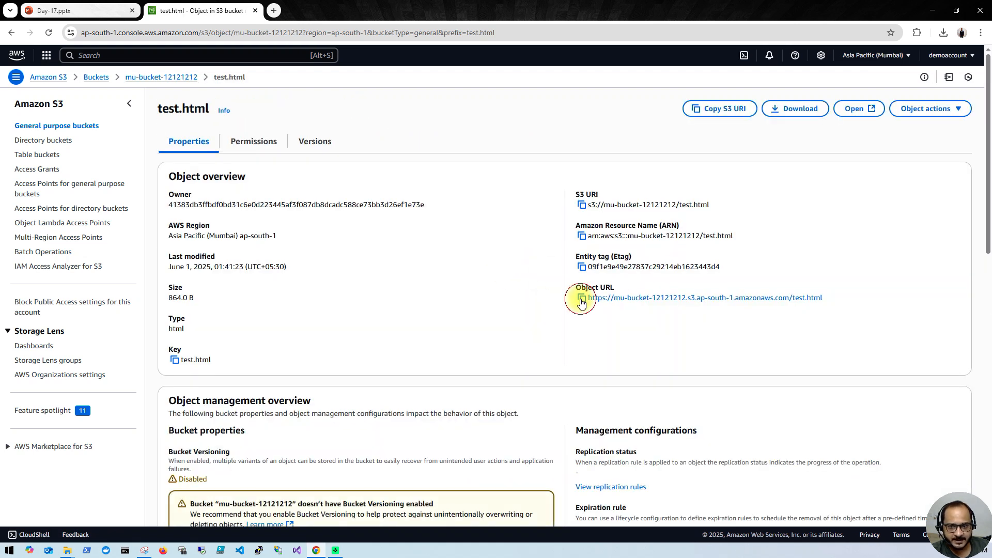
click(581, 300)
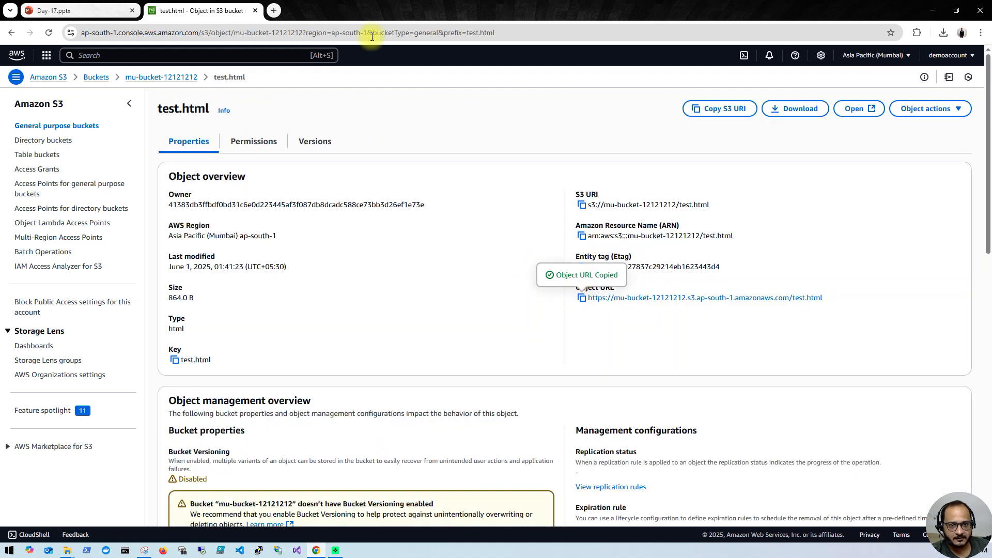
click(277, 11)
key(ctrl+v)
key(Return)
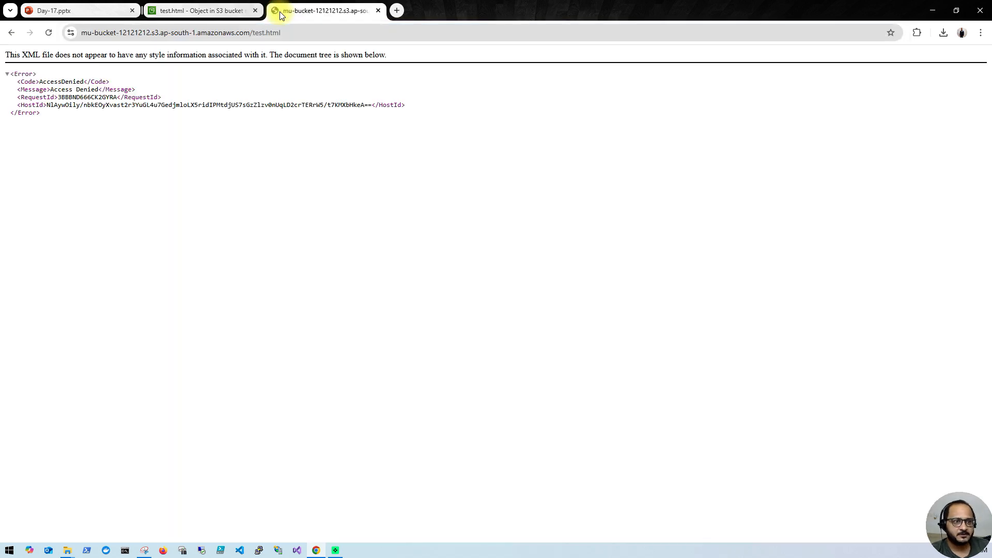
click(215, 13)
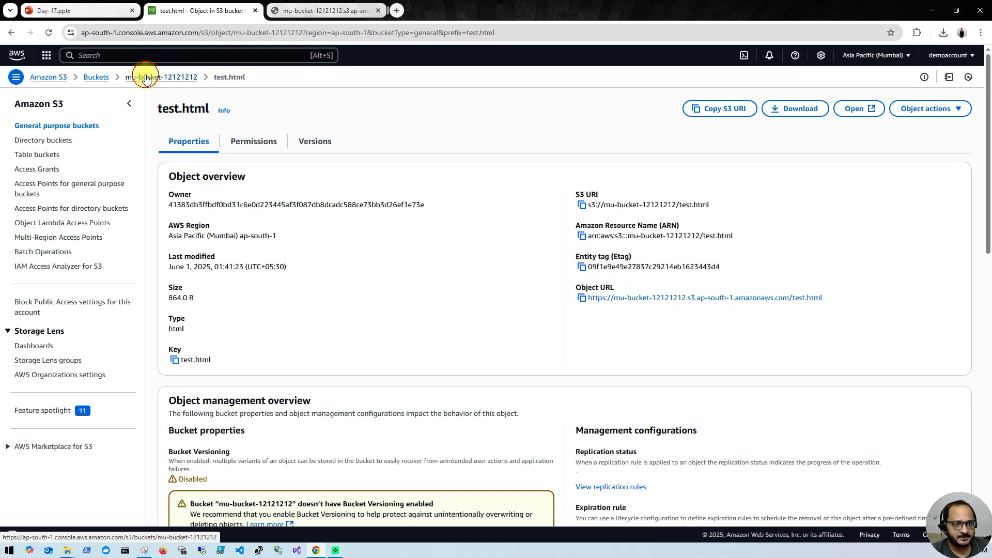
click(147, 77)
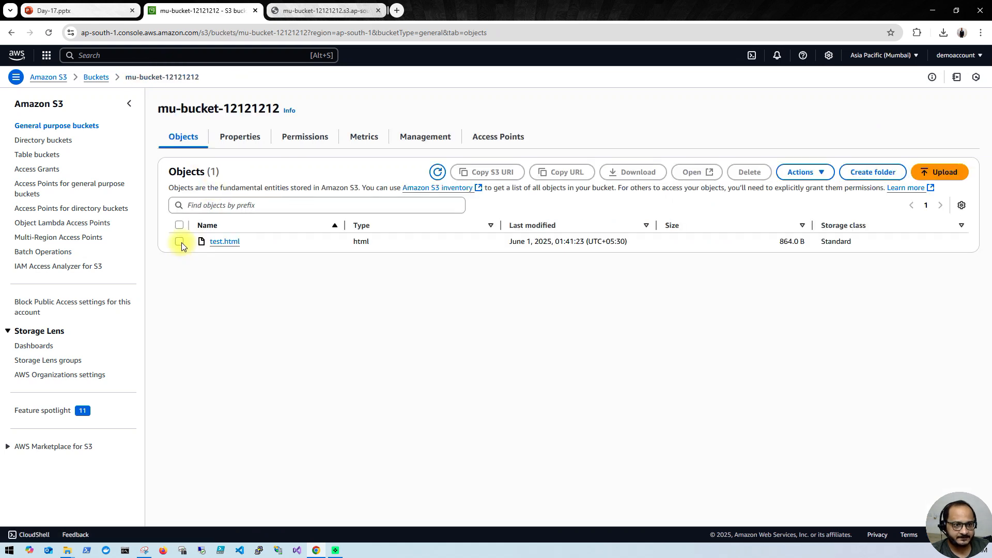
- Open test.html through its signed link and compare its address with the plain object URL tab
click(180, 242)
click(695, 172)
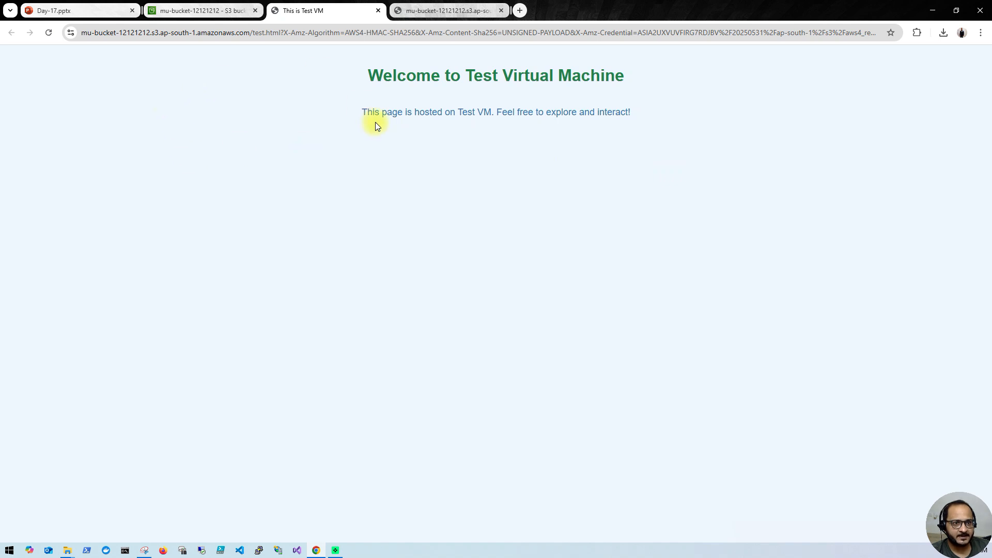
click(452, 10)
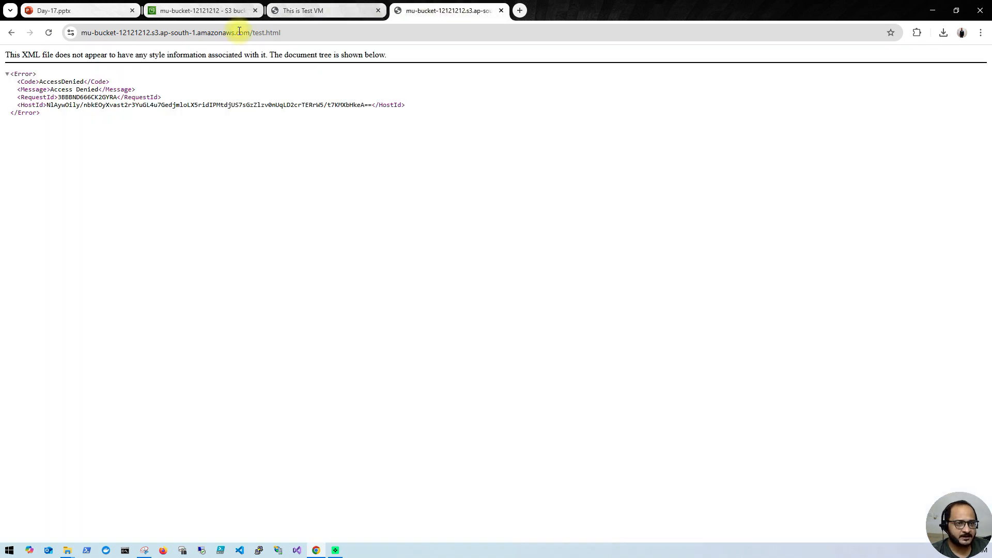
click(327, 36)
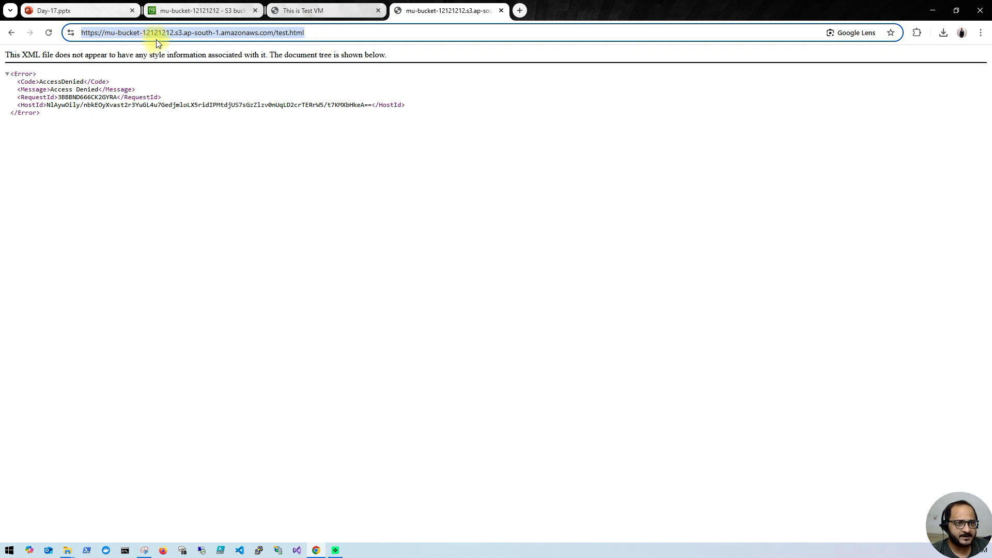
click(290, 14)
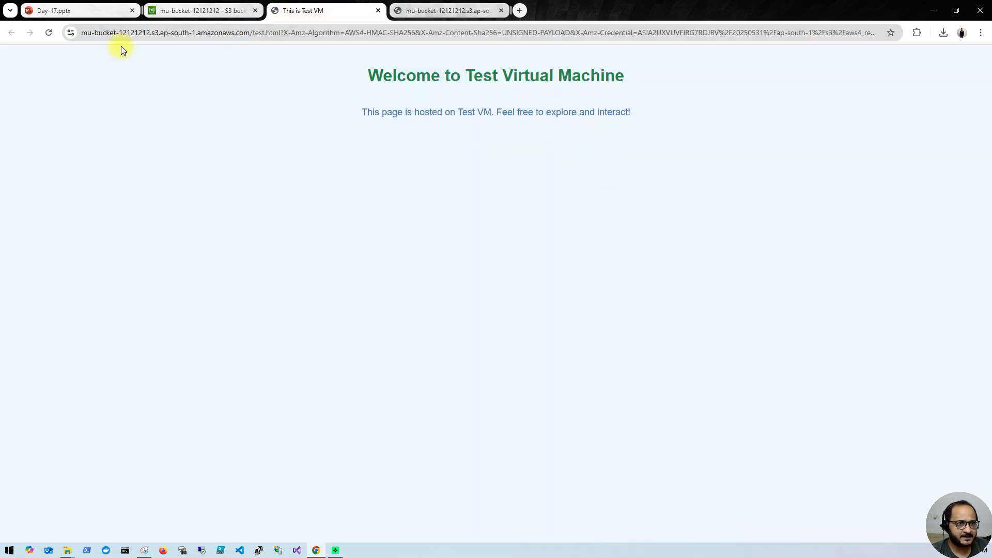
click(115, 33)
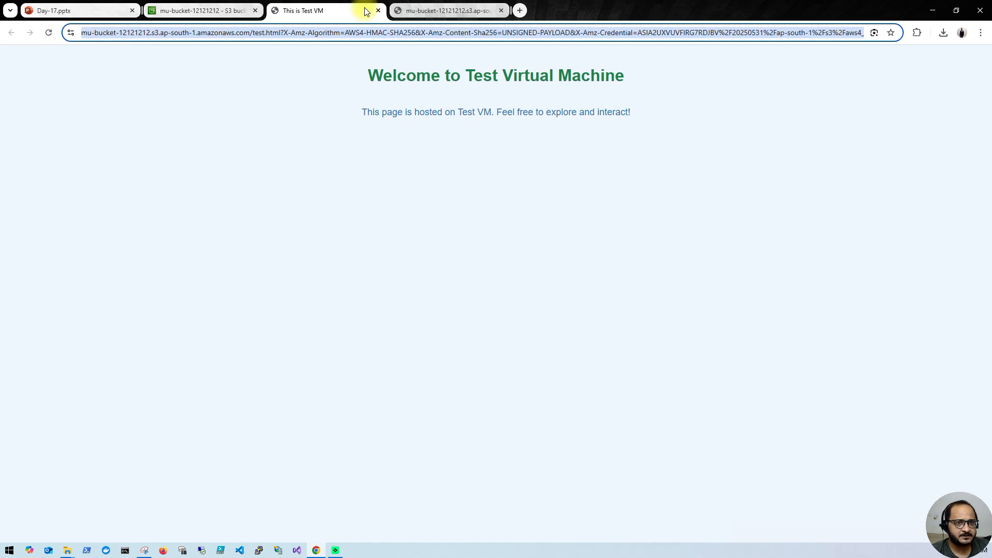
- Compare the signed page with the plain URL's Access Denied error, reloading the plain URL repeatedly
click(409, 10)
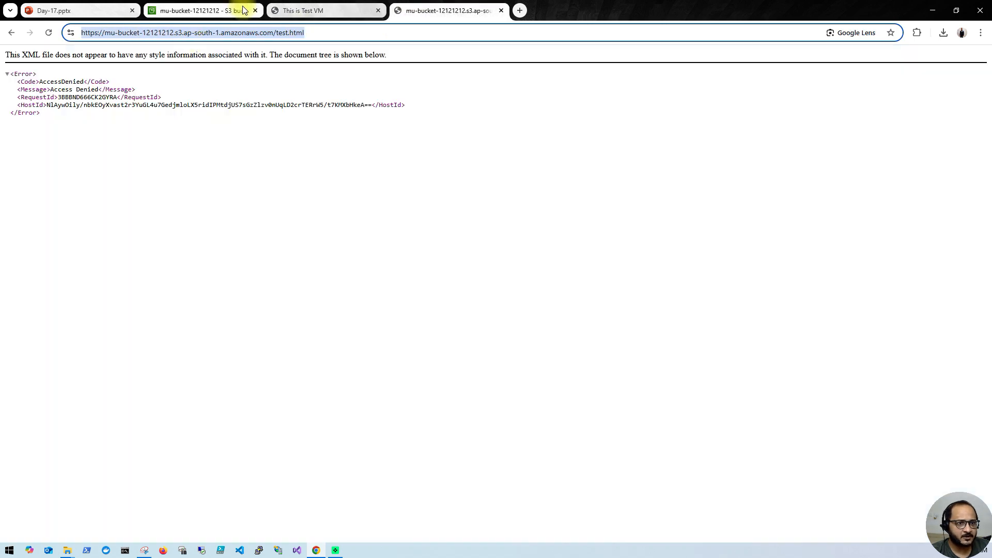
click(304, 10)
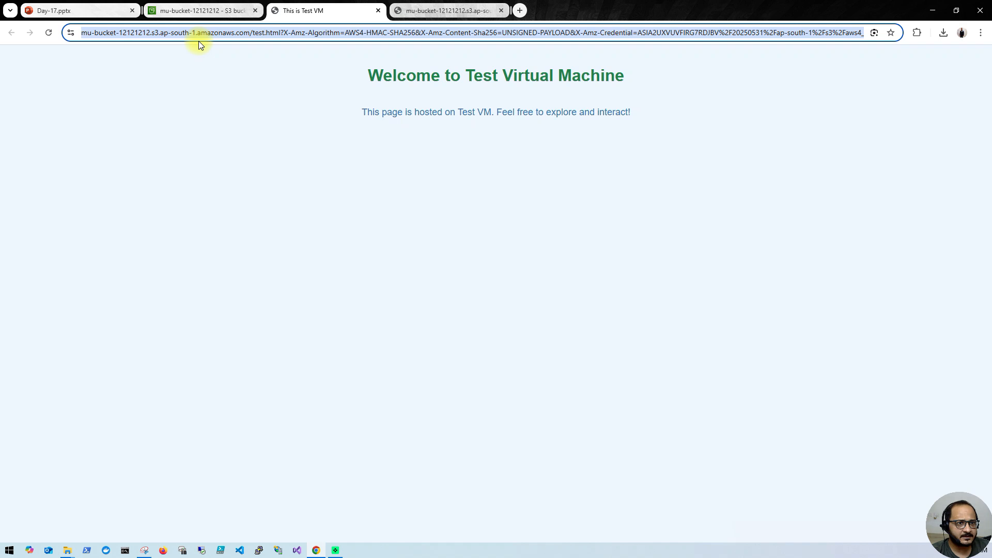
click(426, 15)
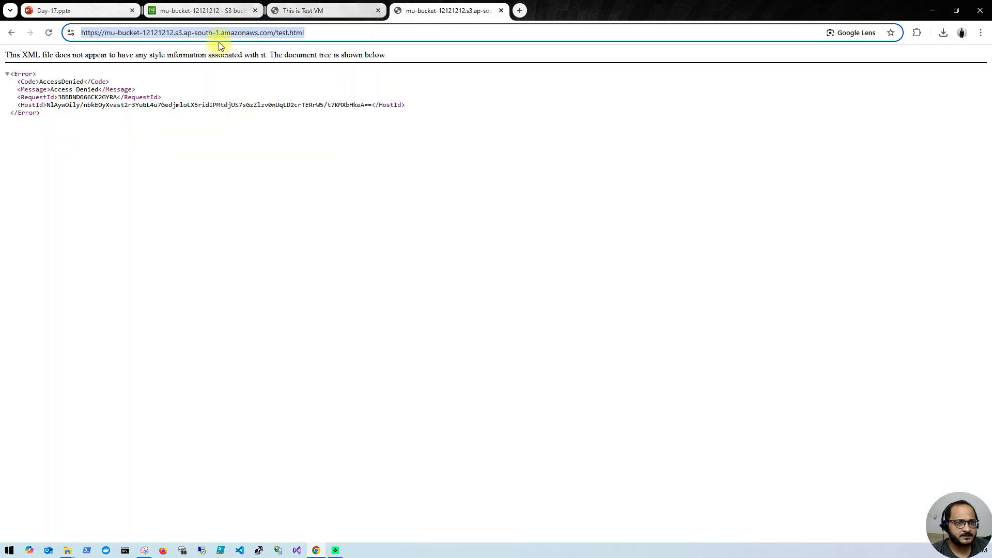
click(332, 10)
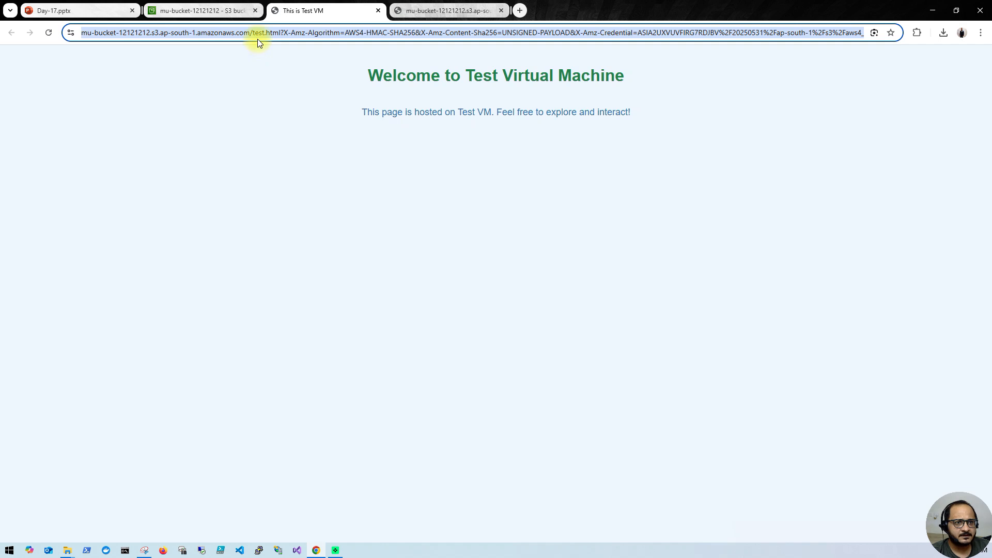
click(436, 12)
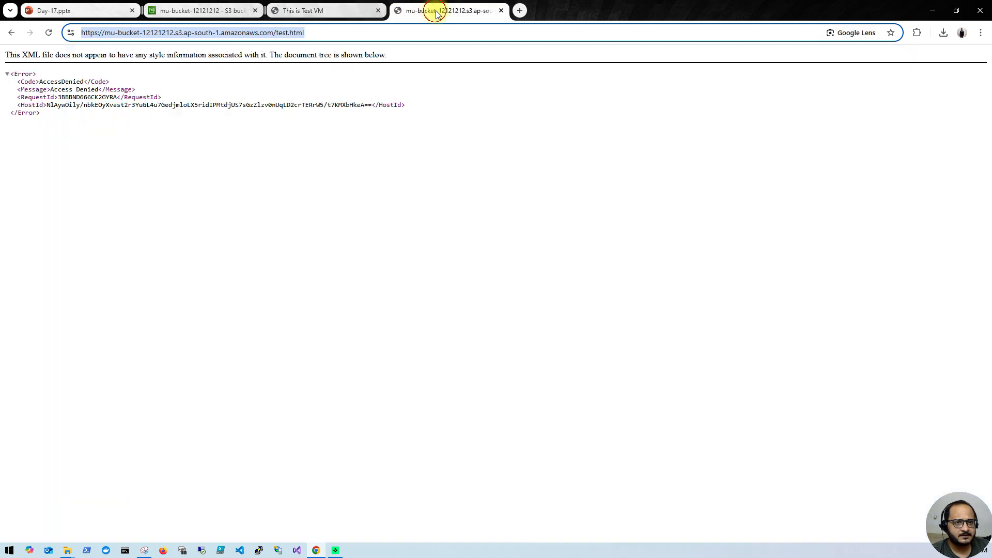
click(310, 33)
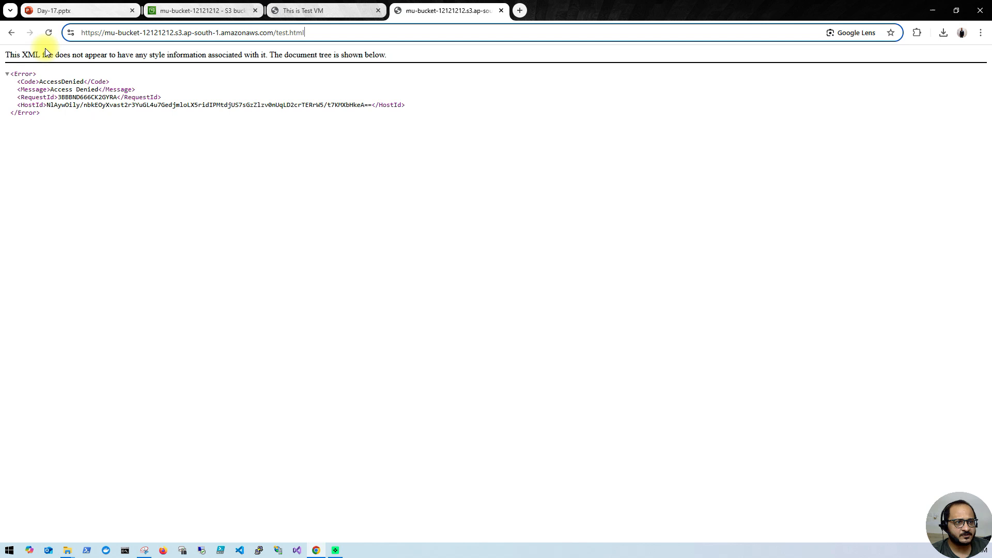
click(50, 36)
click(50, 35)
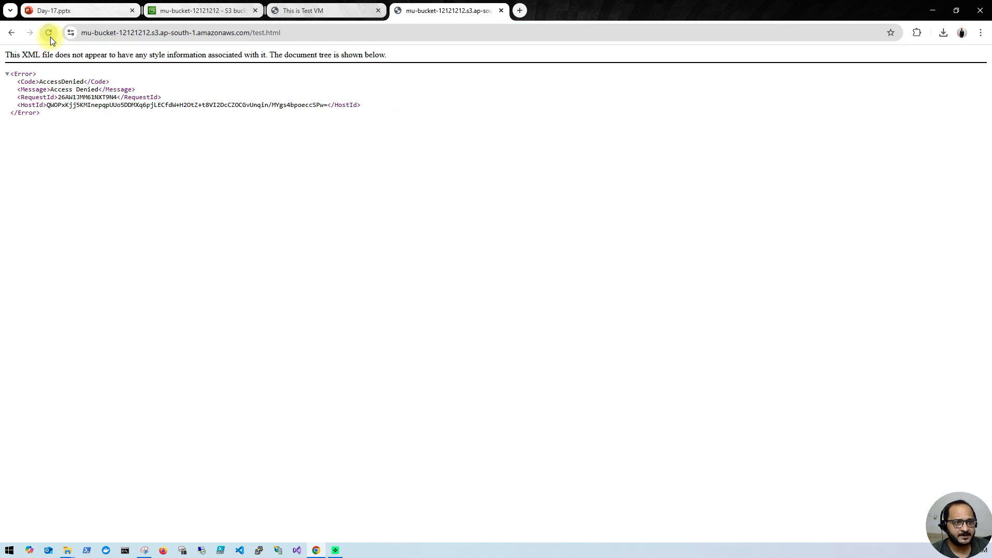
- Close the Access Denied tab and switch back to the mu-bucket-12121212 console tab
click(285, 12)
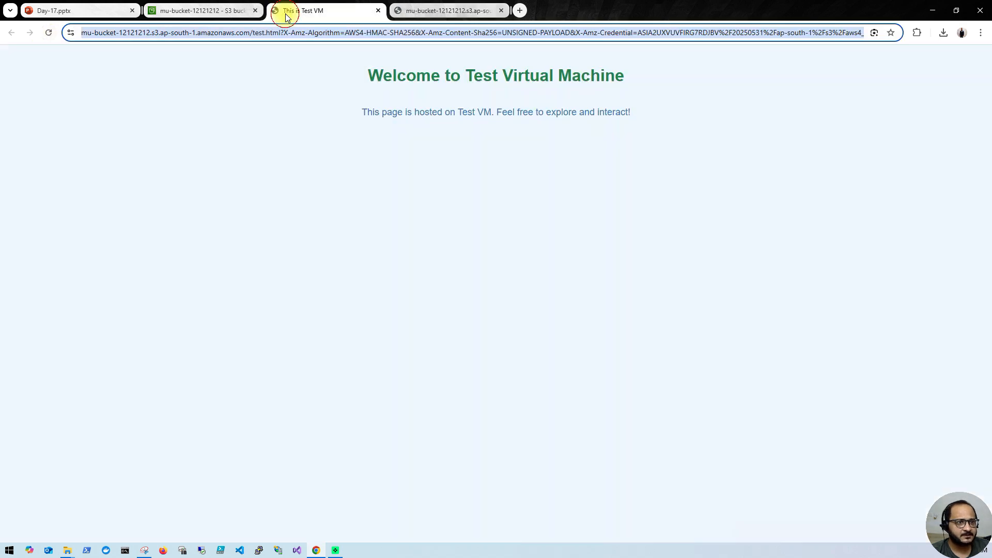
click(458, 13)
click(501, 10)
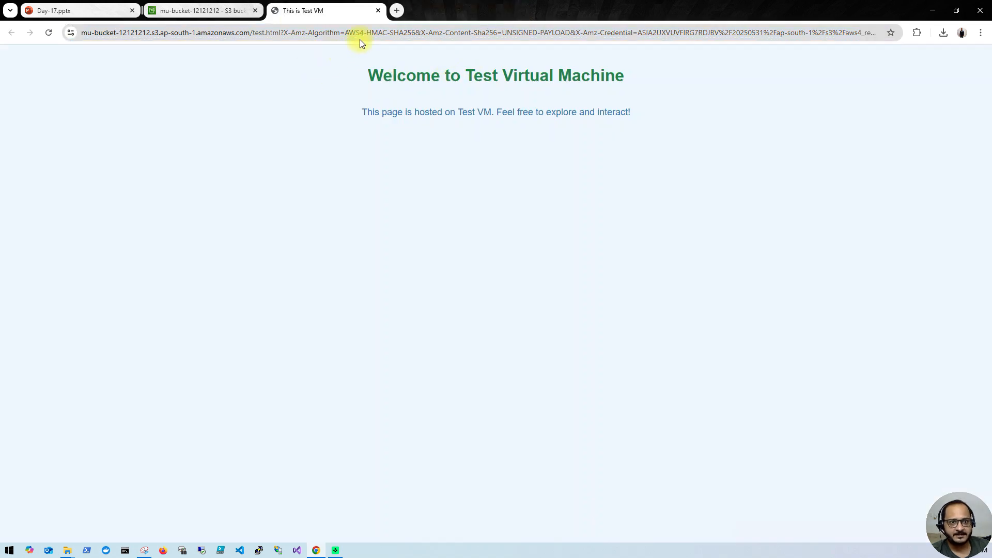
click(205, 13)
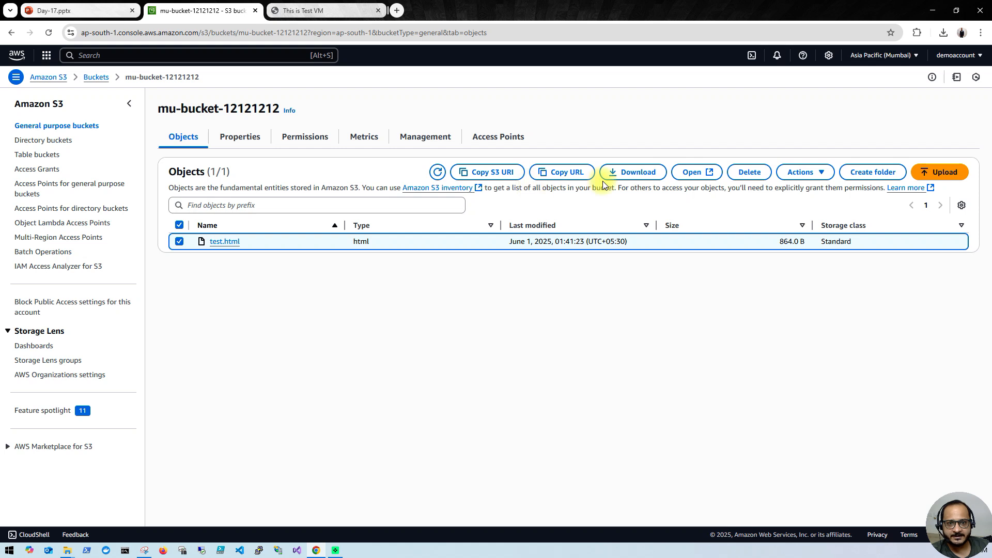
- Add Thumbnail.jpg (67.3 KB) as a file and upload it to mu-bucket-12121212
click(924, 175)
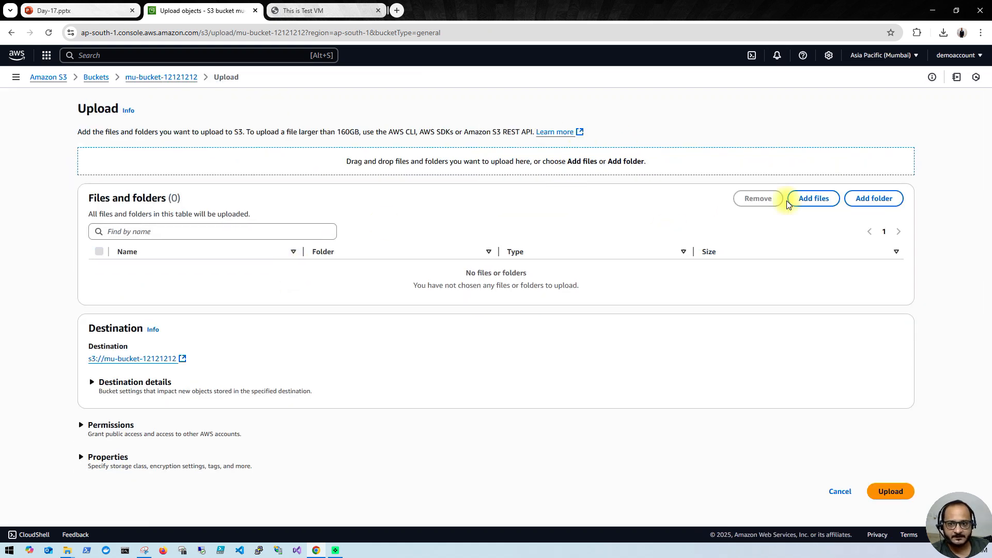
click(812, 199)
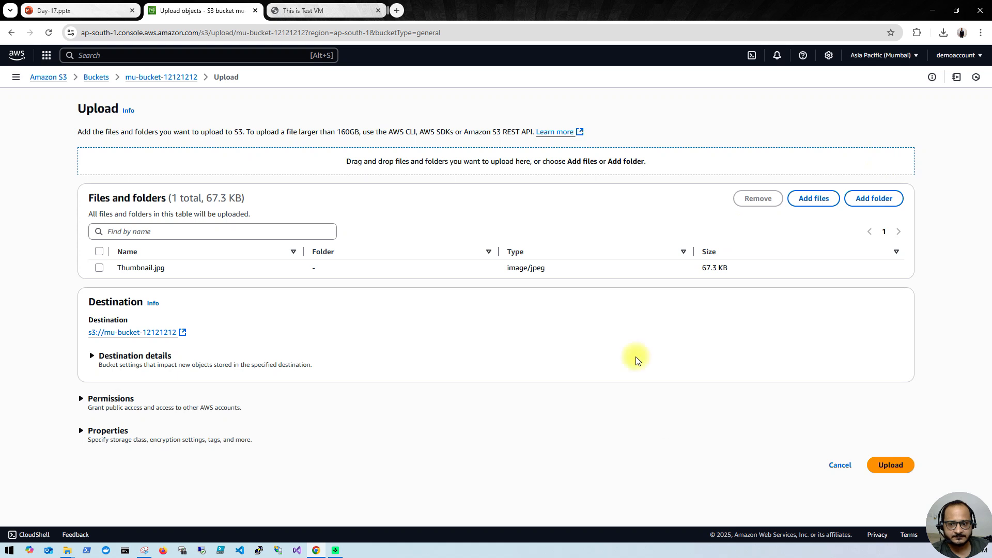
click(891, 465)
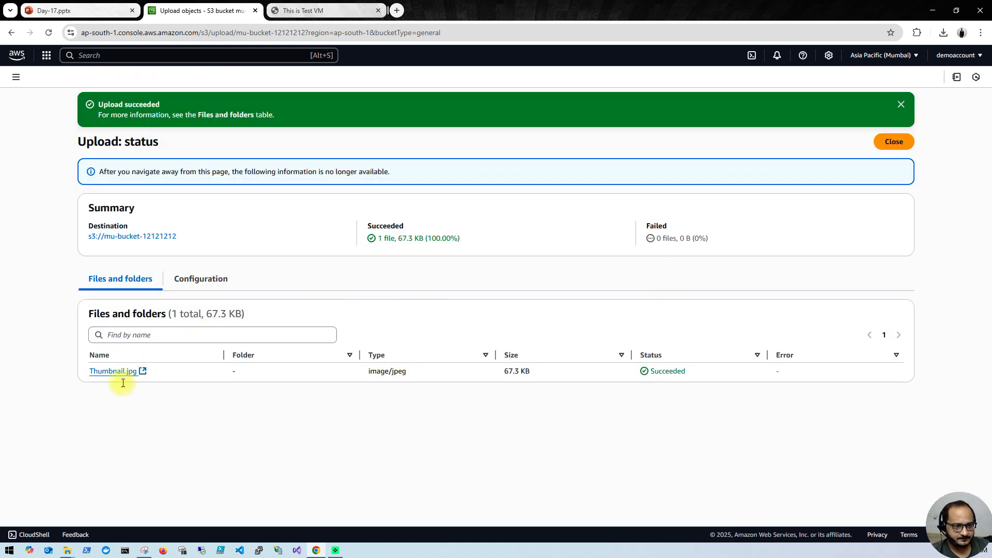
- Open Thumbnail.jpg's details, try its plain object URL, then view the image through its signed link
click(113, 372)
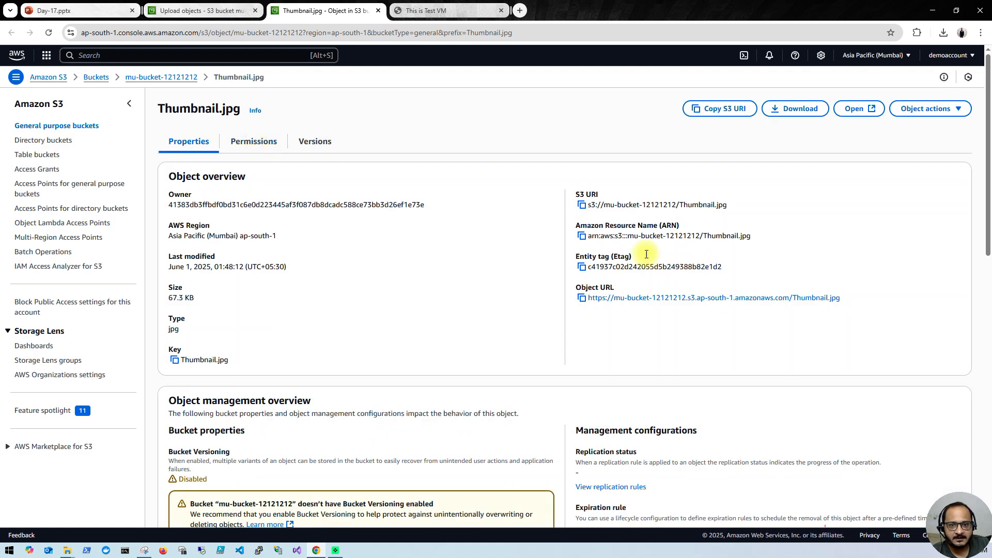
click(600, 299)
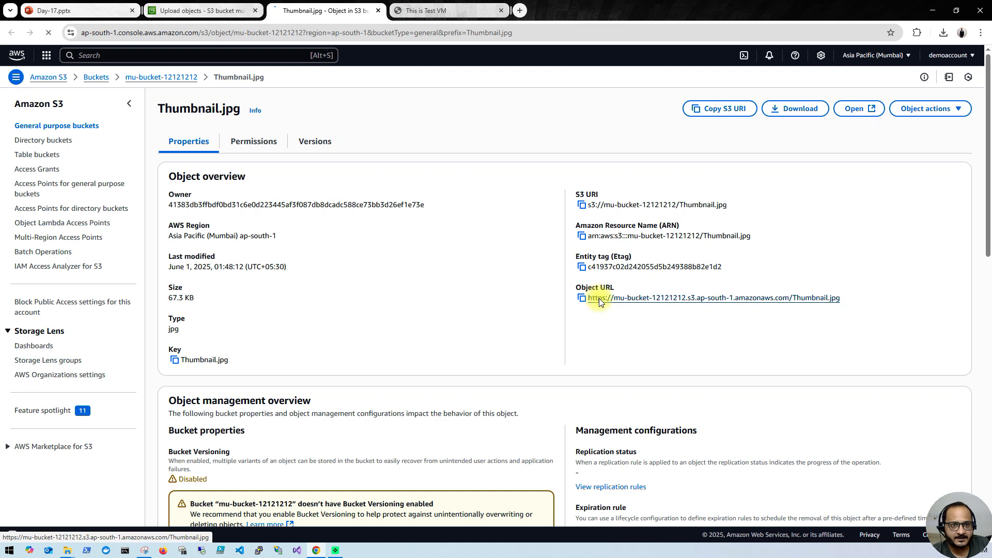
click(12, 33)
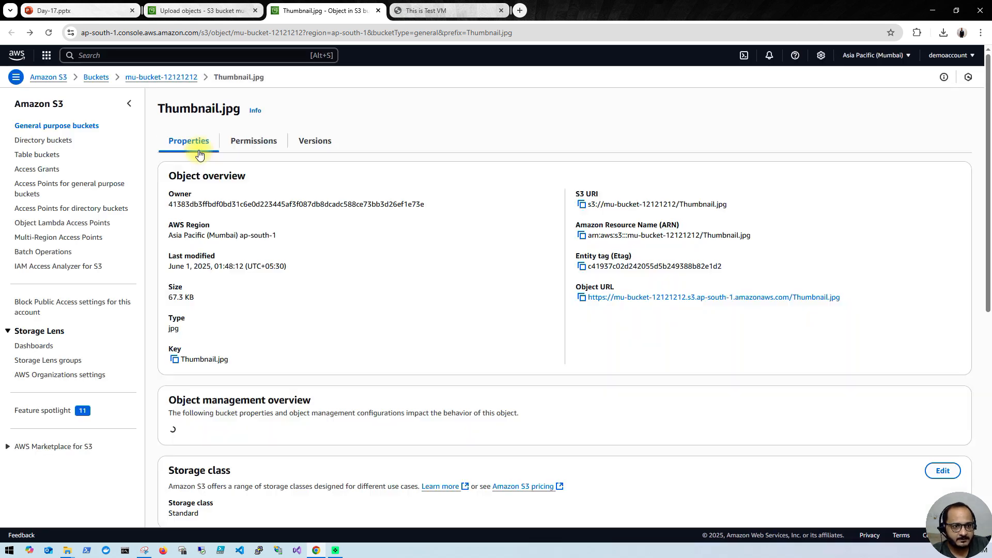
click(866, 109)
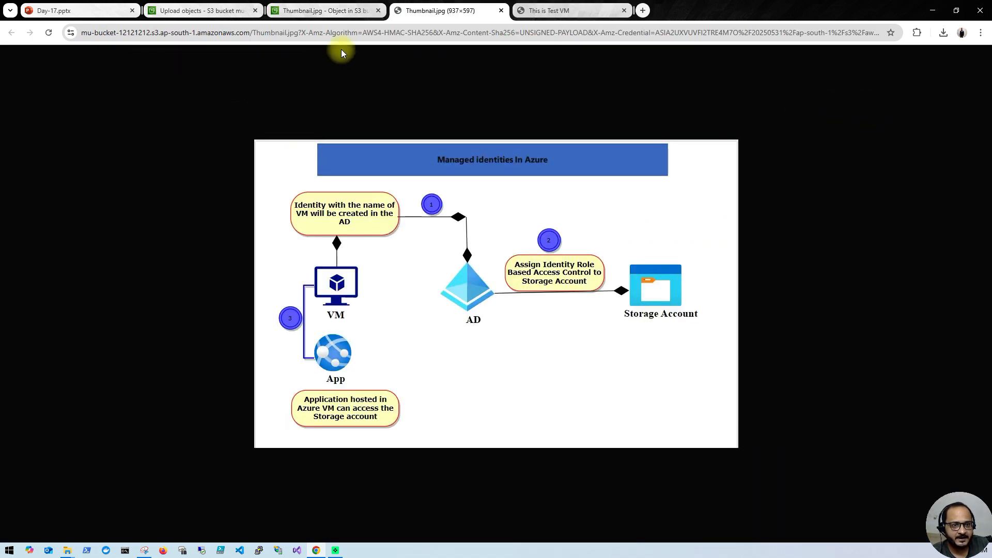
click(545, 11)
click(470, 12)
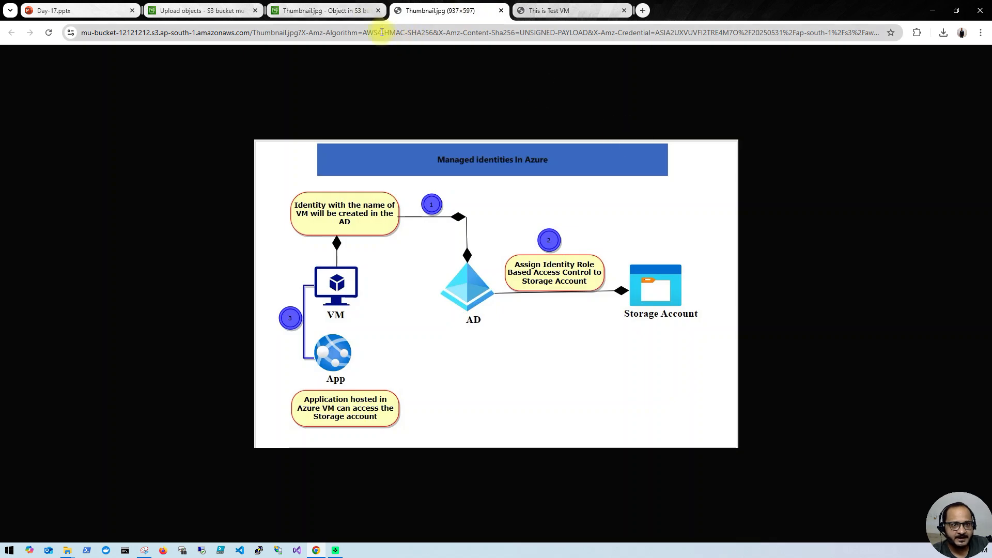
- Load only the unsigned part of Thumbnail.jpg's URL in a new tab, which returns AccessDenied
click(363, 32)
drag(364, 32, 668, 33)
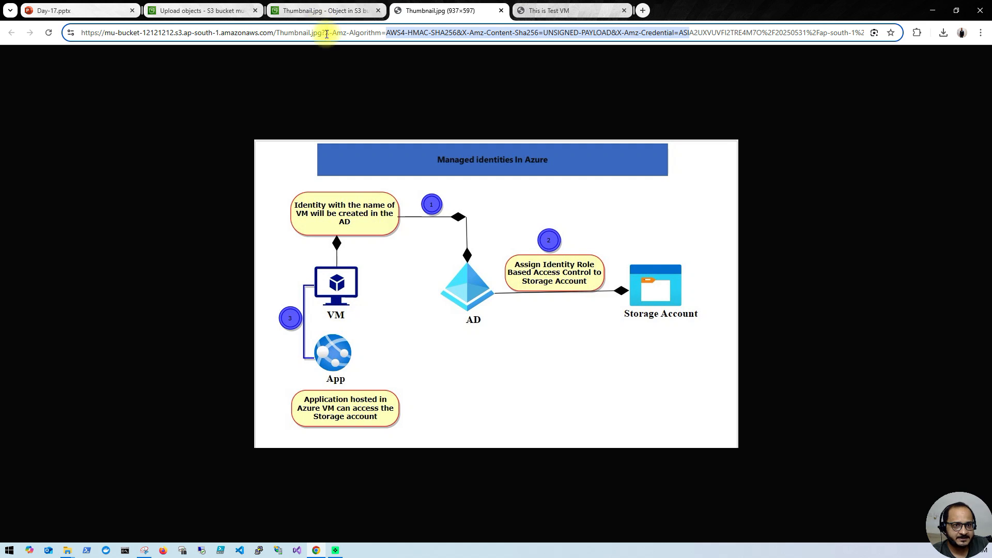
drag(325, 33, 86, 35)
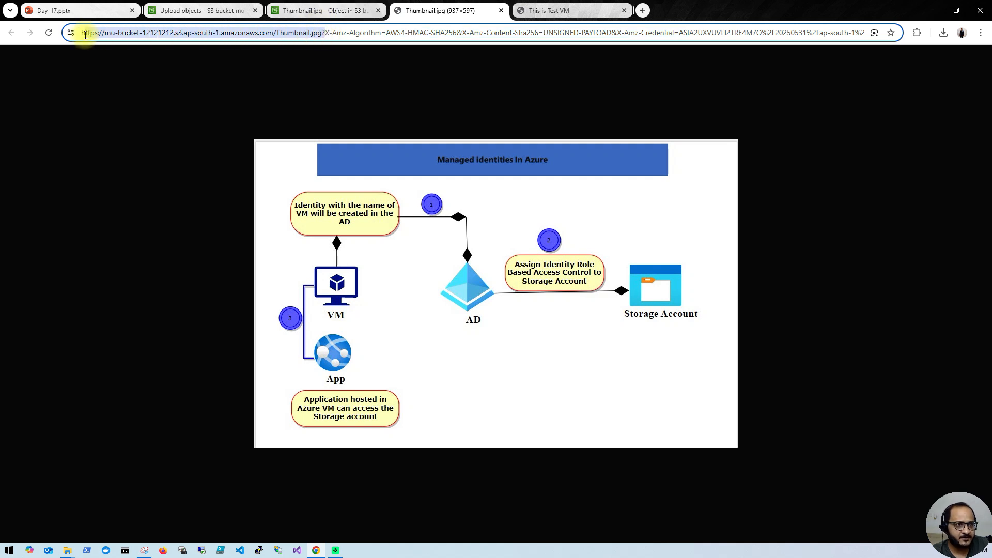
click(644, 10)
text(https://mu-bucket-12121212.s3.ap-south-1.amazonaws.com/Thumbnail.jpg?)
key(Return)
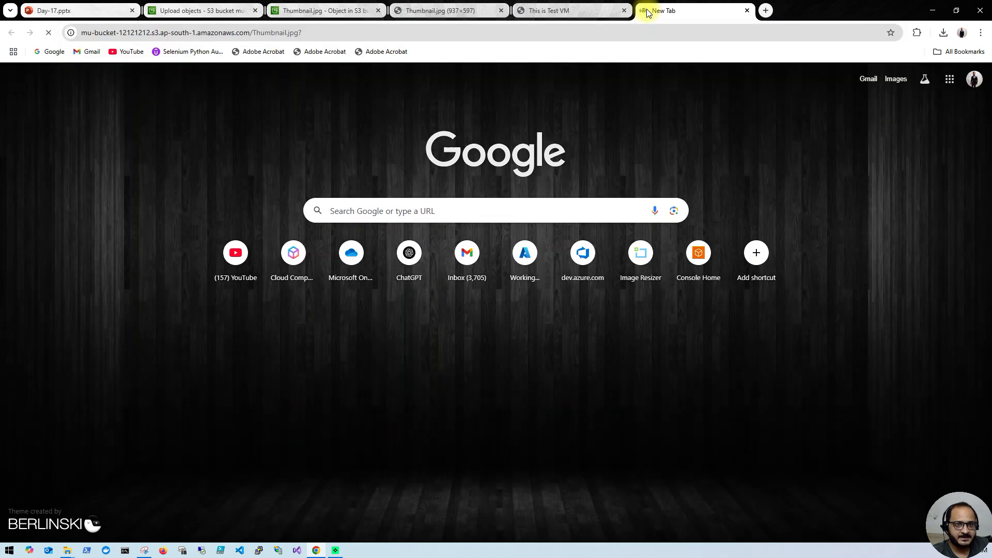
- Compare Thumbnail.jpg's Access Denied tab with the signing parameters in the signed test.html URL
click(314, 18)
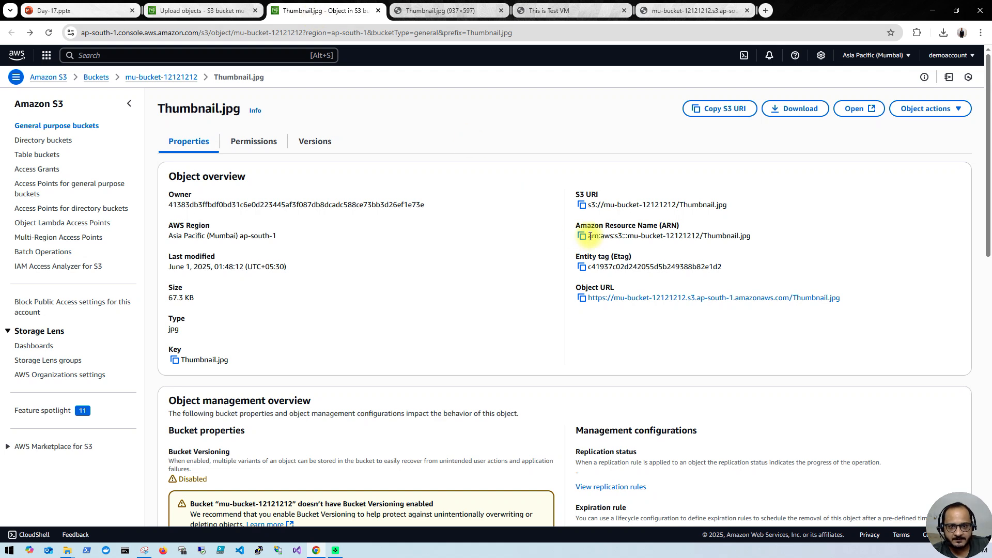
click(667, 11)
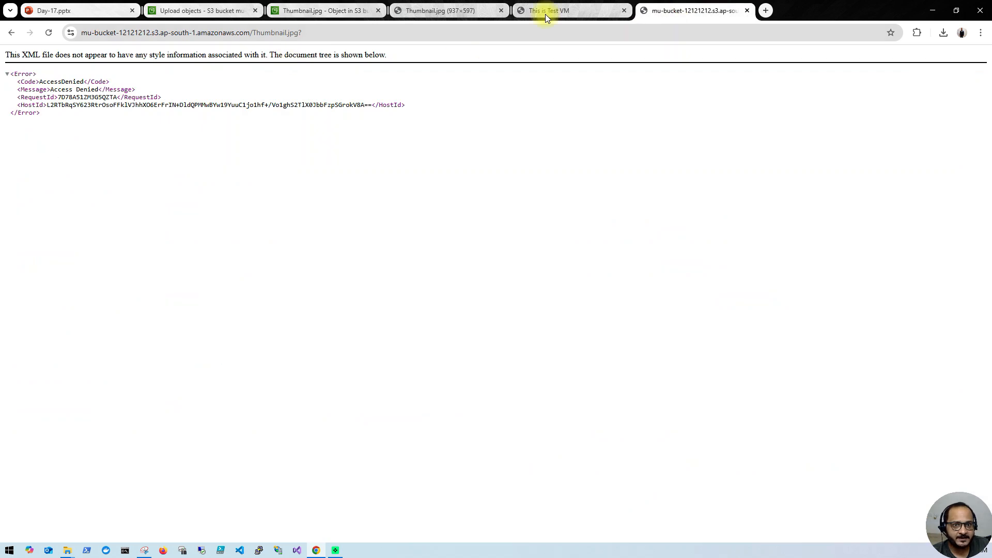
click(600, 8)
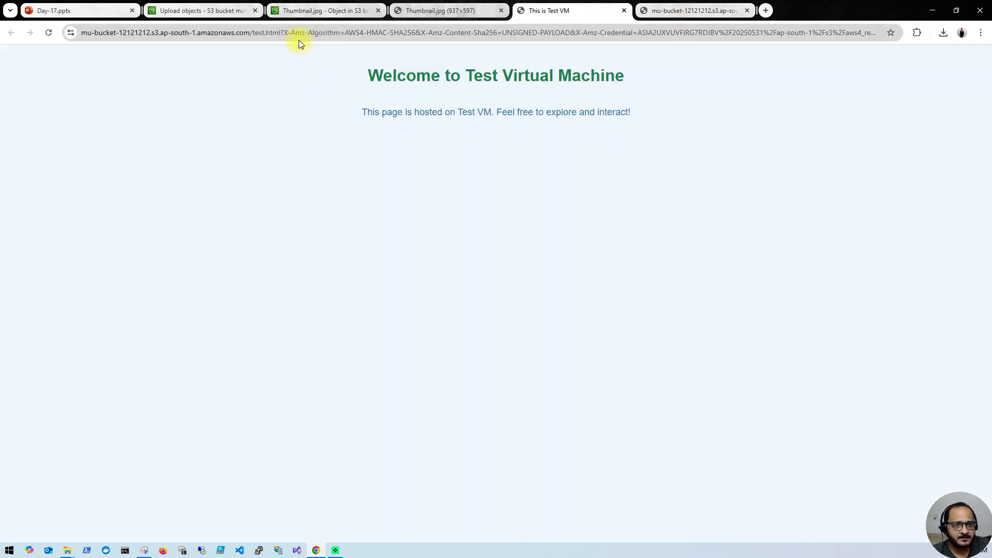
drag(343, 32, 471, 32)
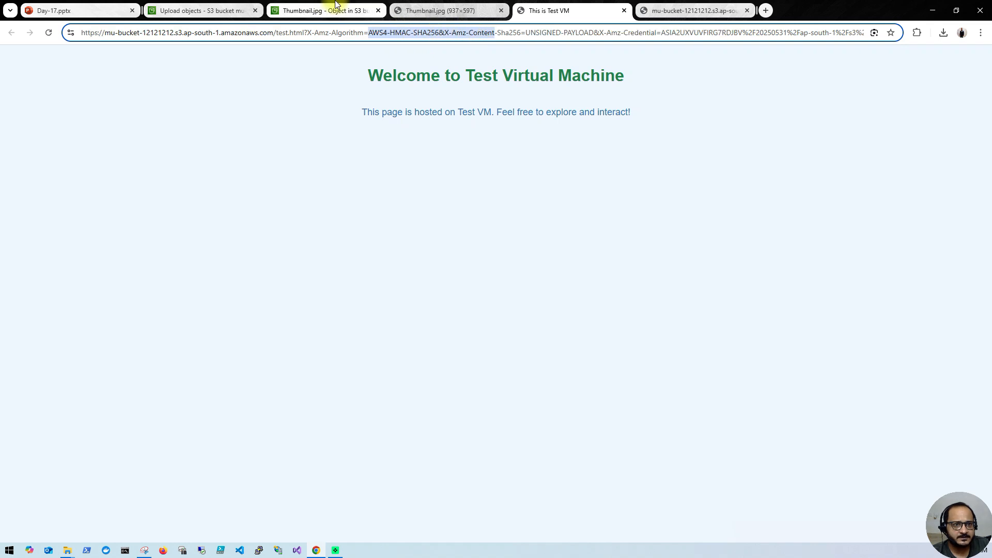
click(331, 9)
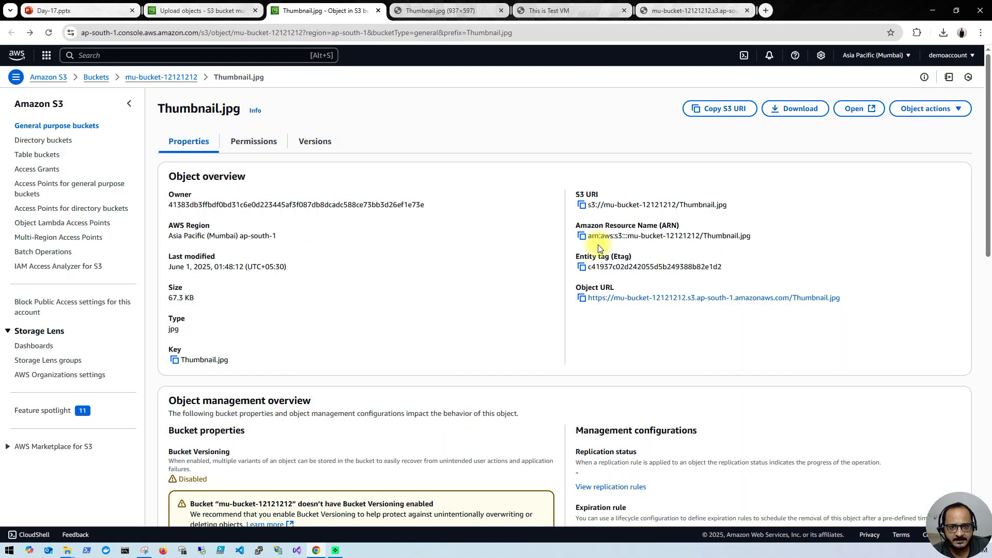
- Review Thumbnail.jpg's ARN and signed image, then open and dismiss the Object actions list
drag(604, 236, 745, 239)
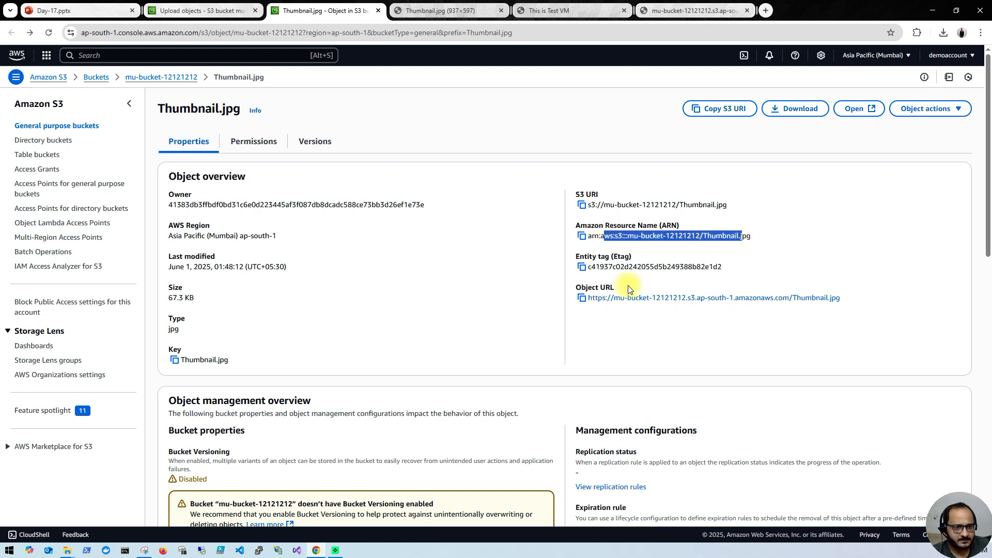
scroll(615, 298, down, 2)
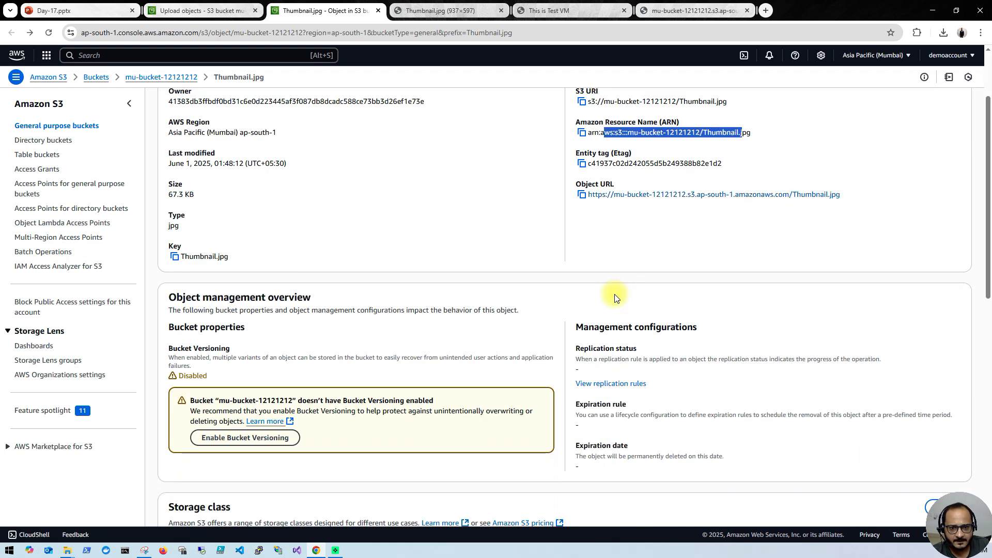
scroll(608, 298, down, 4)
scroll(604, 350, up, 6)
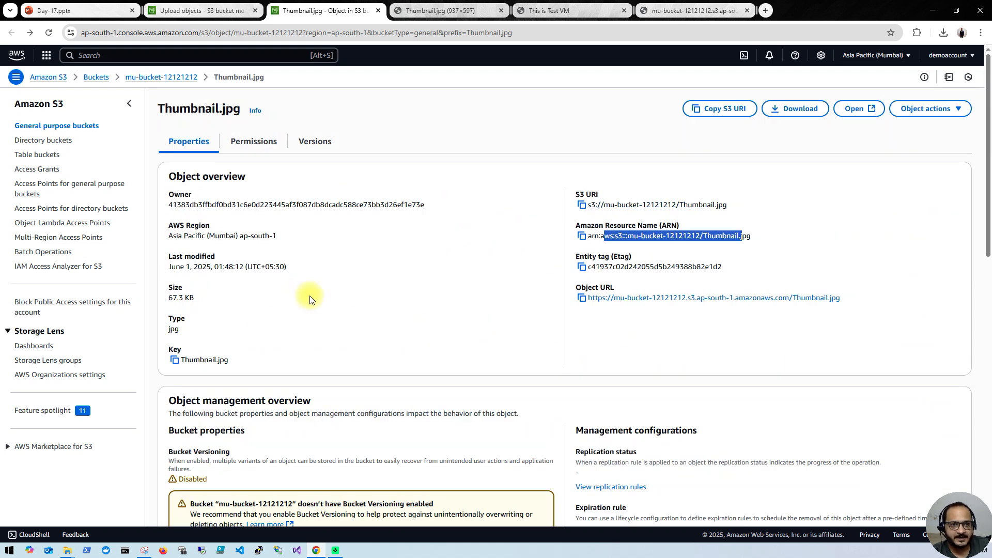
click(413, 10)
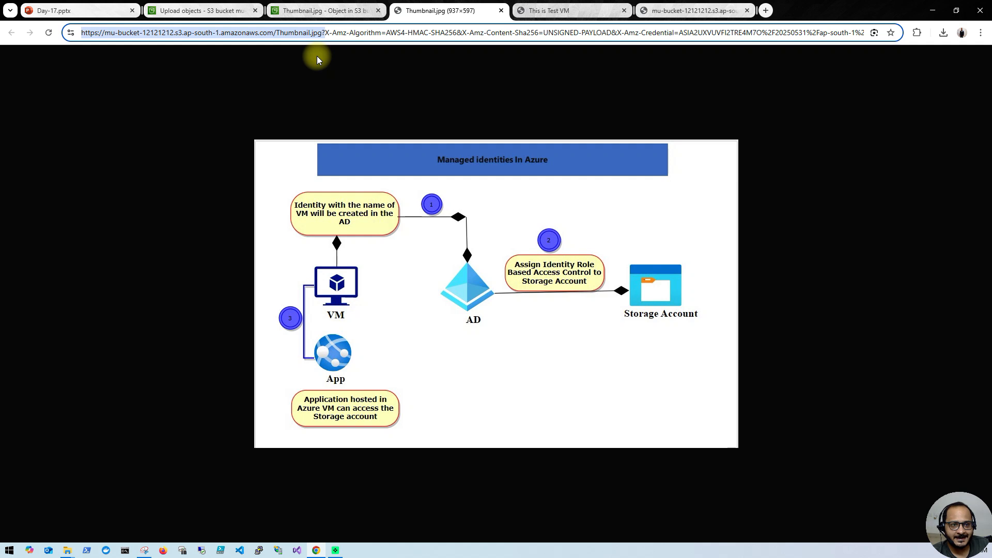
click(310, 11)
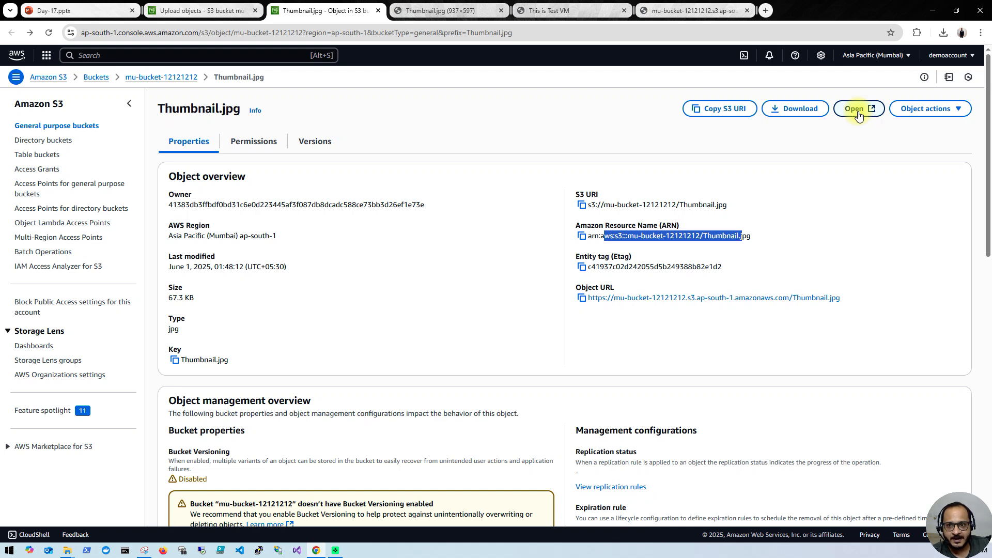
click(944, 118)
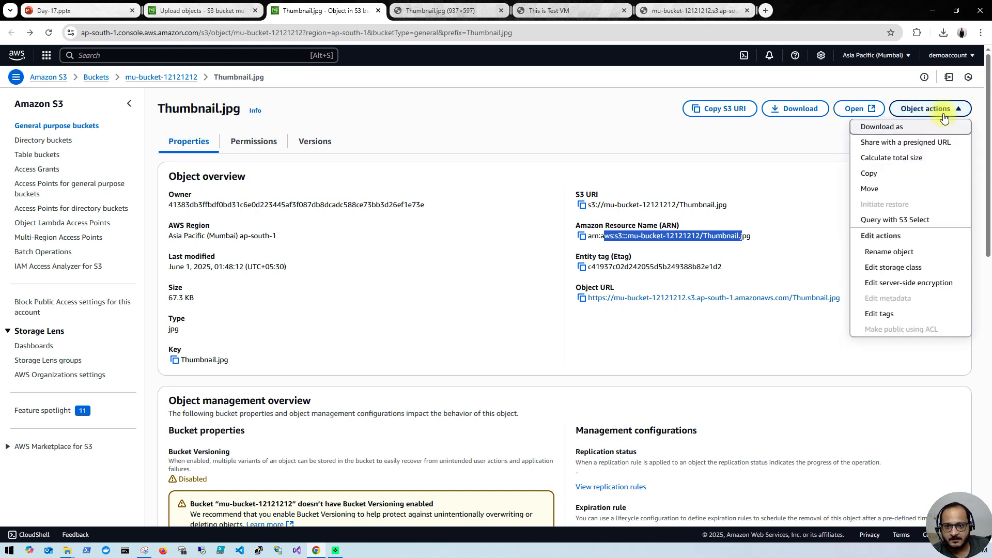
click(611, 327)
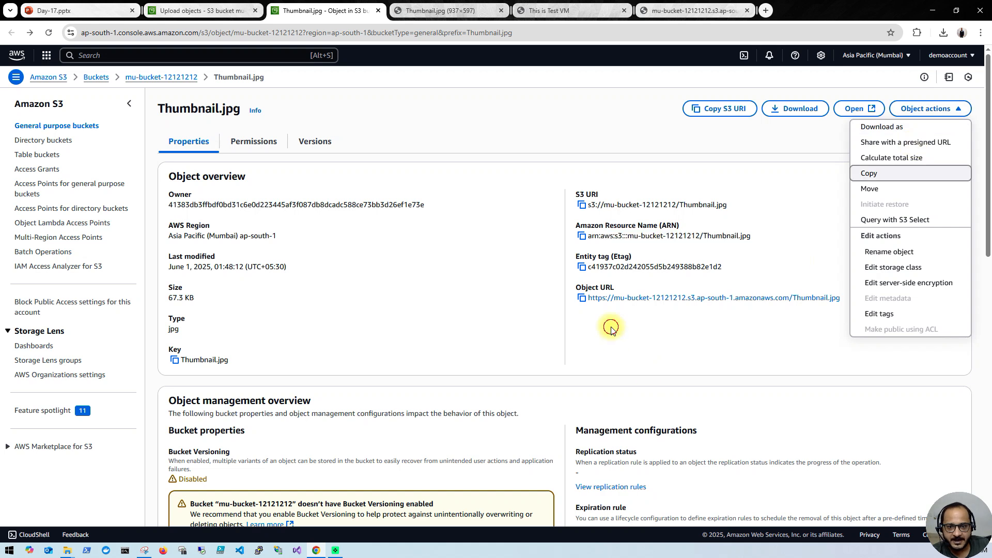
- Open Thumbnail.jpg's plain object URL, then use the mu-bucket-12121212 breadcrumb to return to the object list
click(646, 302)
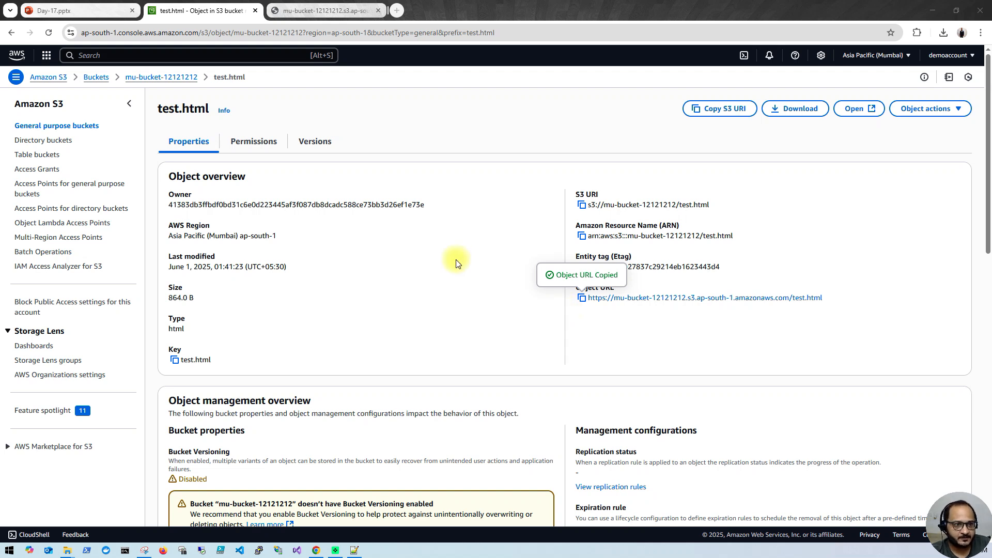
click(174, 80)
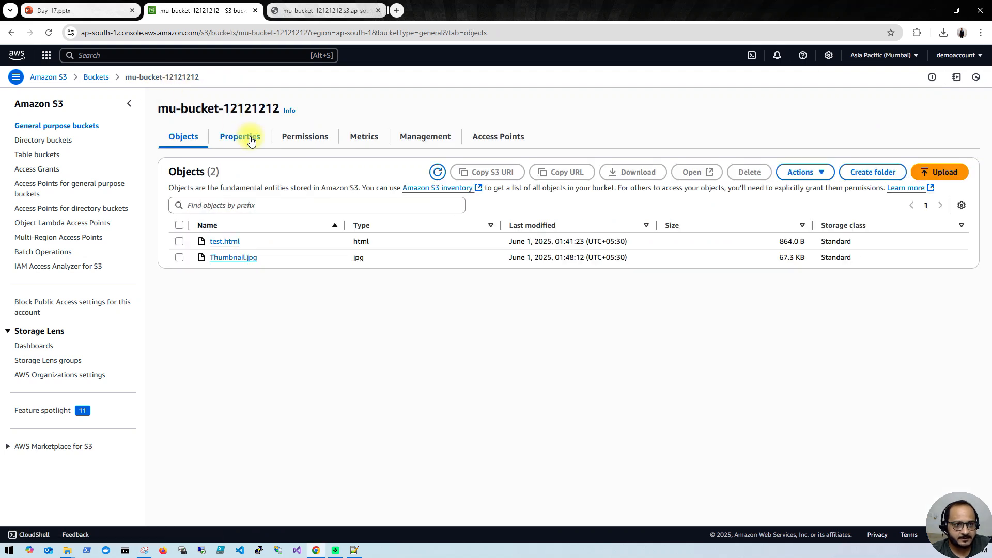
- On mu-bucket-12121212's Permissions tab, open the empty Bucket policy for editing
click(305, 137)
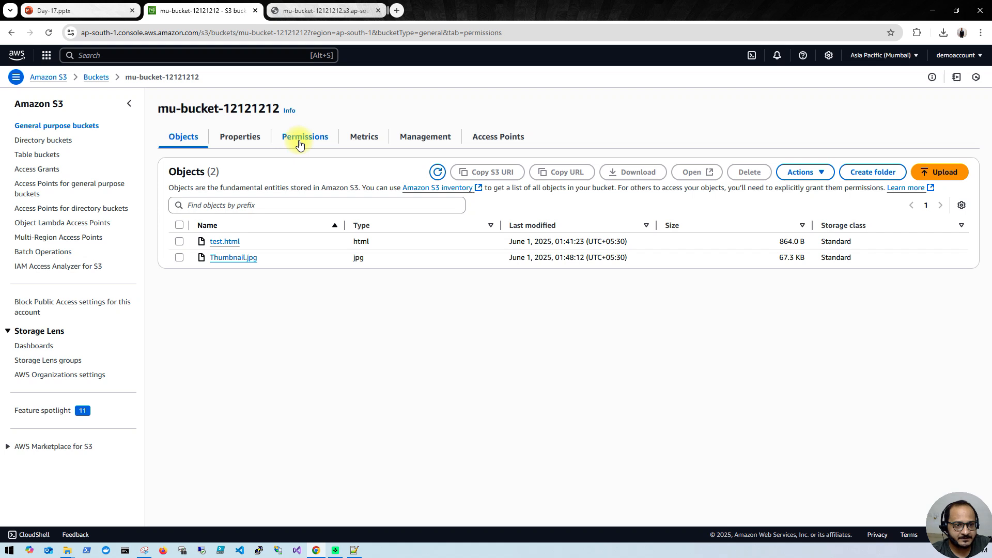
scroll(258, 382, down, 5)
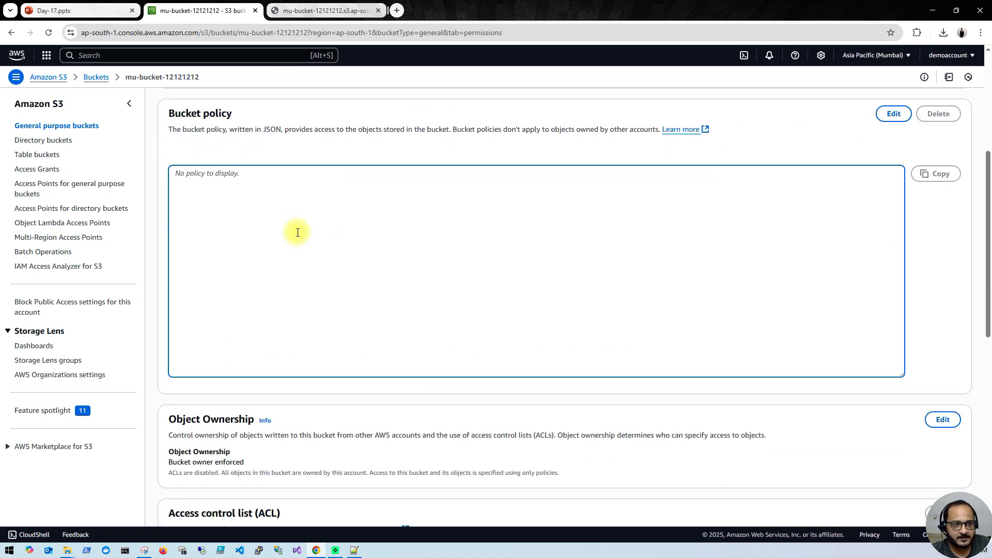
click(893, 113)
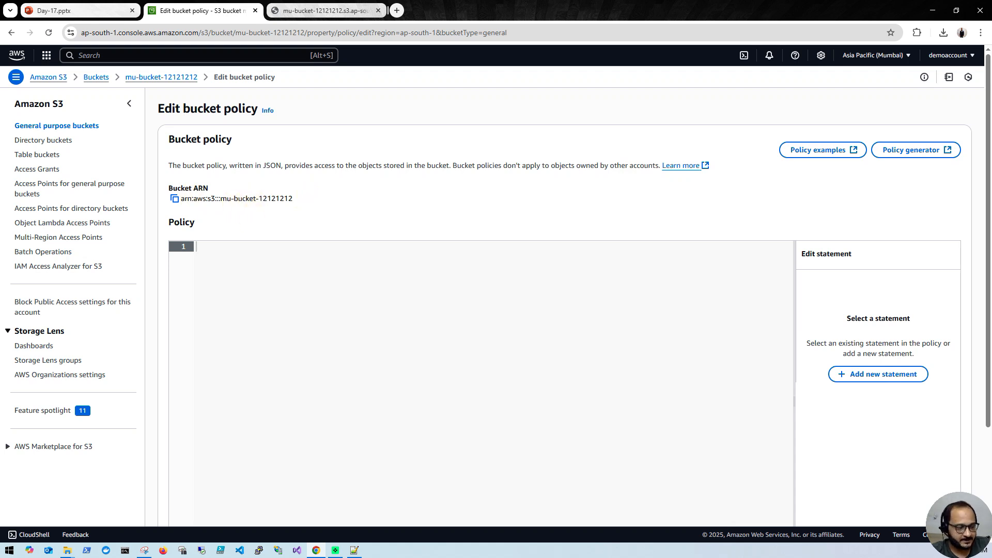
- Paste the AllowPublicRead JSON from Notepad++, granting s3:GetObject on mu-bucket-12121212/*, and save it
key(alt+Tab)
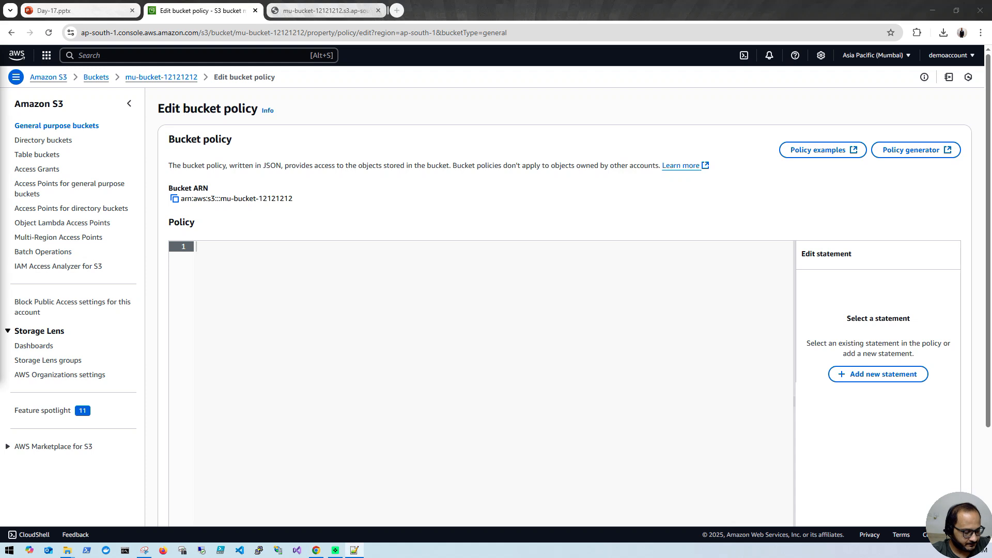
click(265, 250)
text({   "Version": "2012-10-17",   "Statement": [     {       "Sid": "AllowPublicRead",       "Effect": "Allow",       "Principal": "*",       "Action": "s3:GetObject",       "Resource": "arn:aws:s3:::mu-bucket-12121212/*"     }   ] })
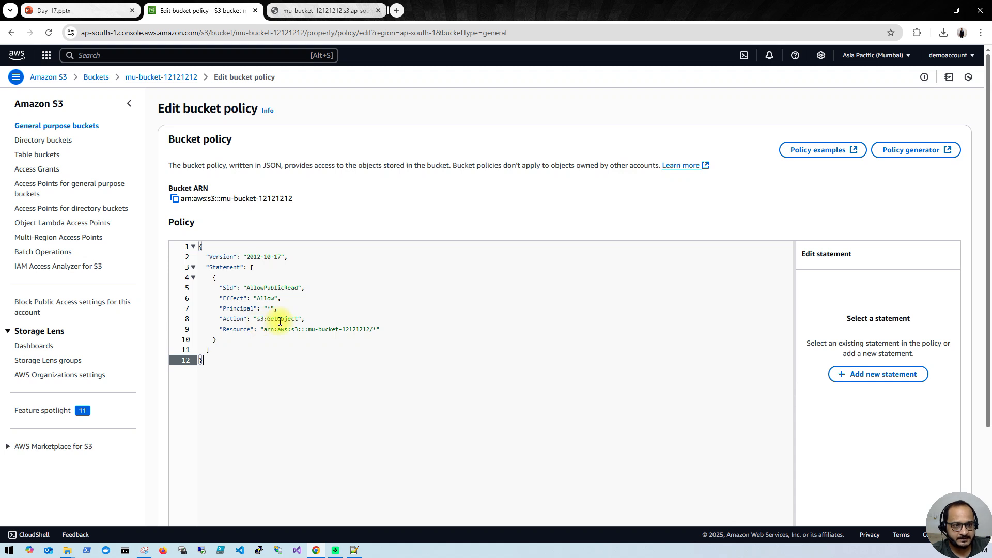
scroll(283, 334, down, 3)
click(912, 497)
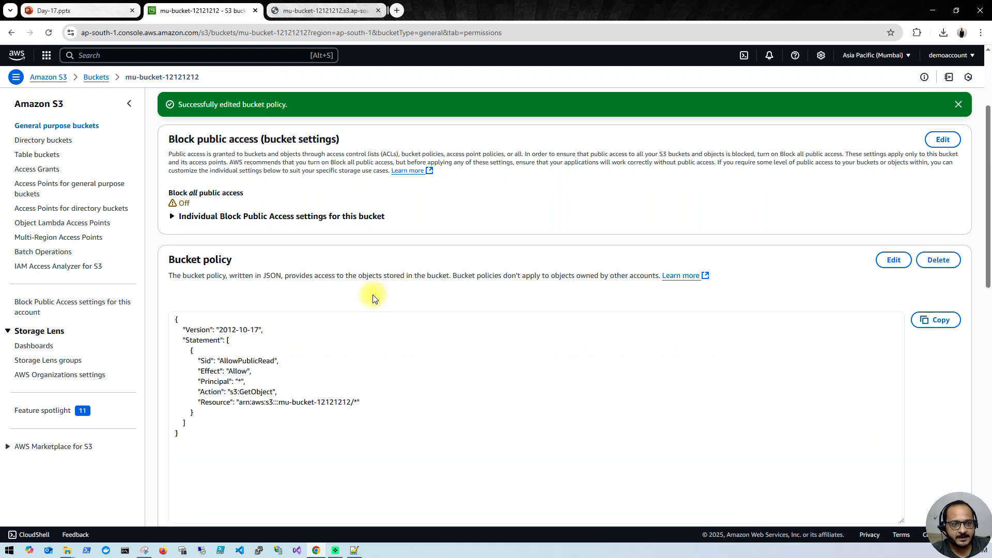
- Reload test.html's unsigned URL to see 'Welcome to Test Virtual Machine', then return to bucket permissions
scroll(289, 373, down, 1)
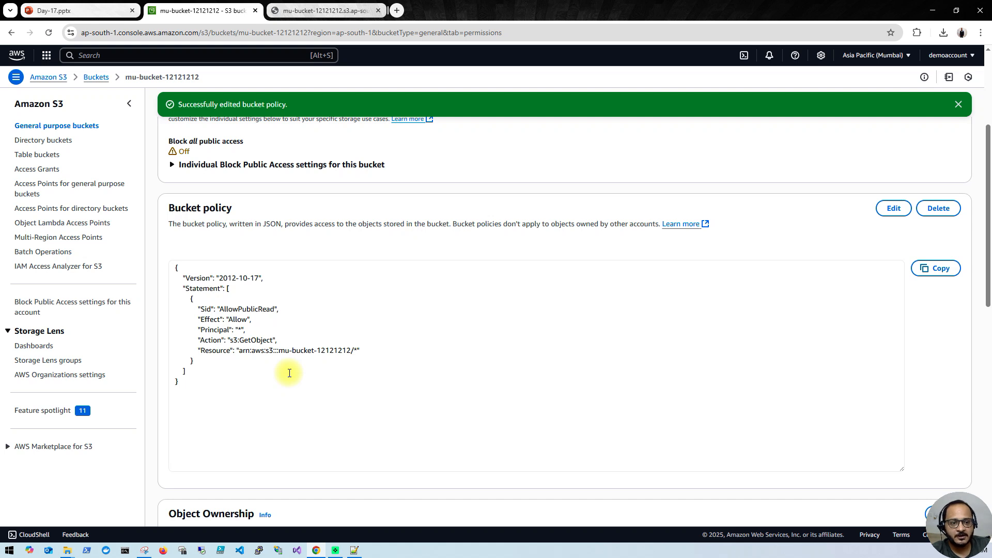
click(288, 9)
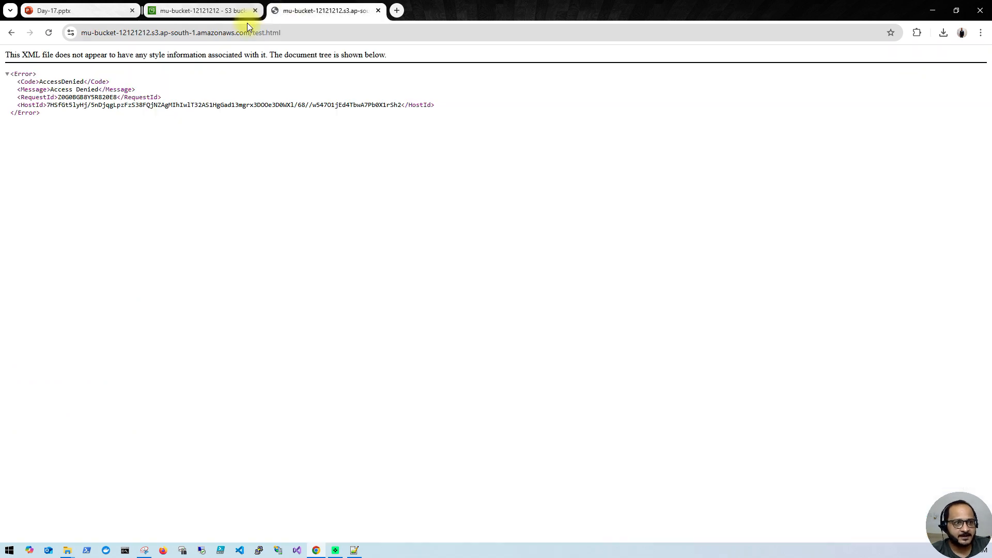
click(45, 33)
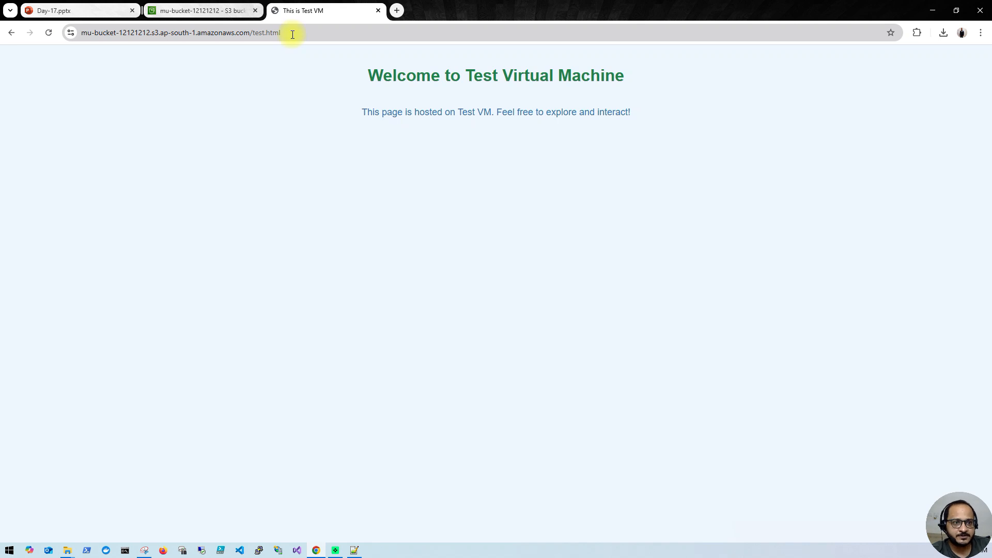
click(222, 10)
scroll(311, 233, up, 4)
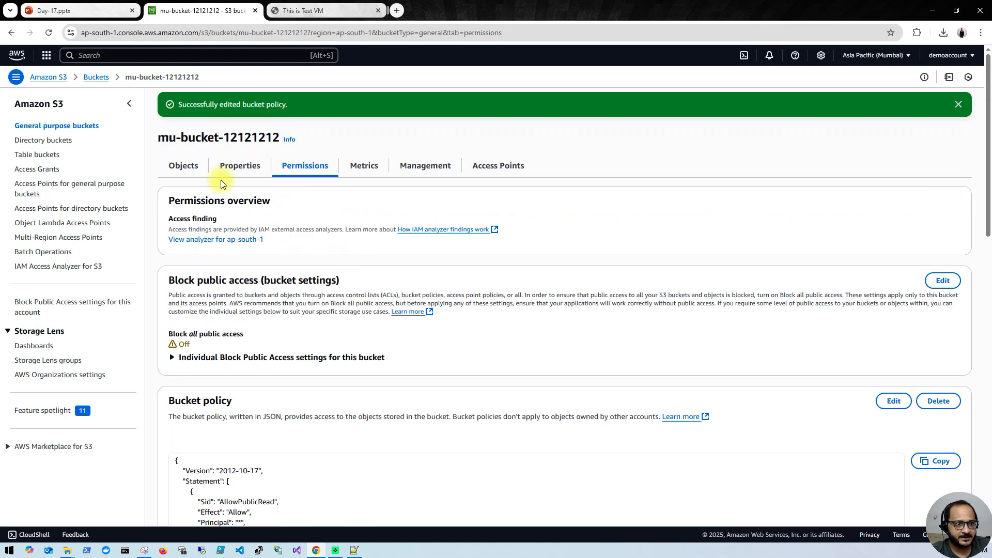
- Copy Thumbnail.jpg's Object URL and load it in a new tab, showing the image publicly
click(181, 164)
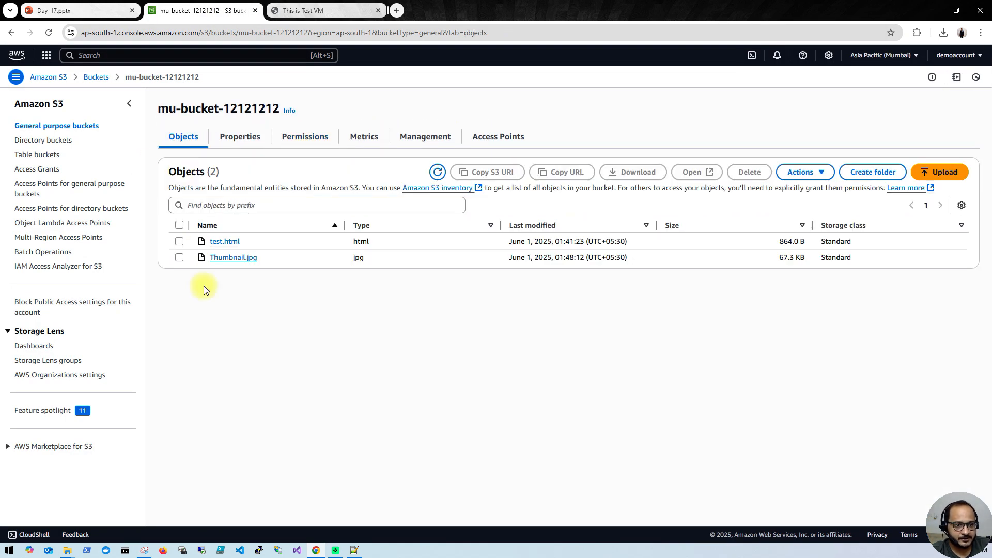
click(227, 258)
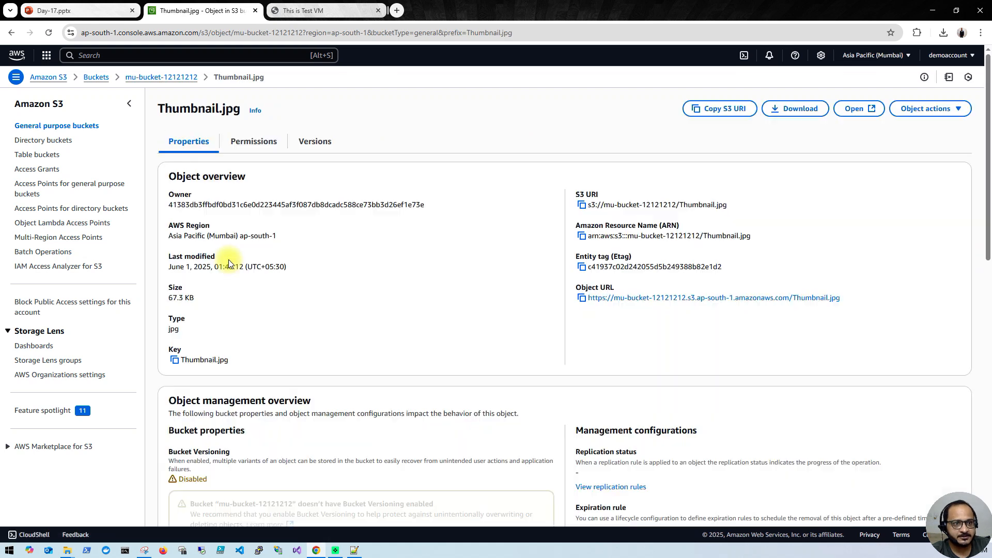
click(582, 298)
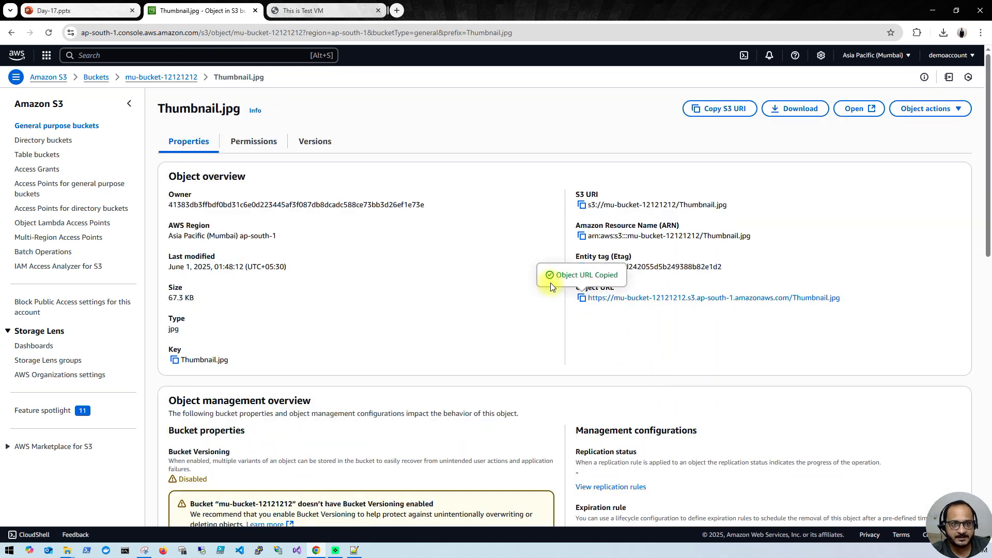
click(399, 10)
key(ctrl+v)
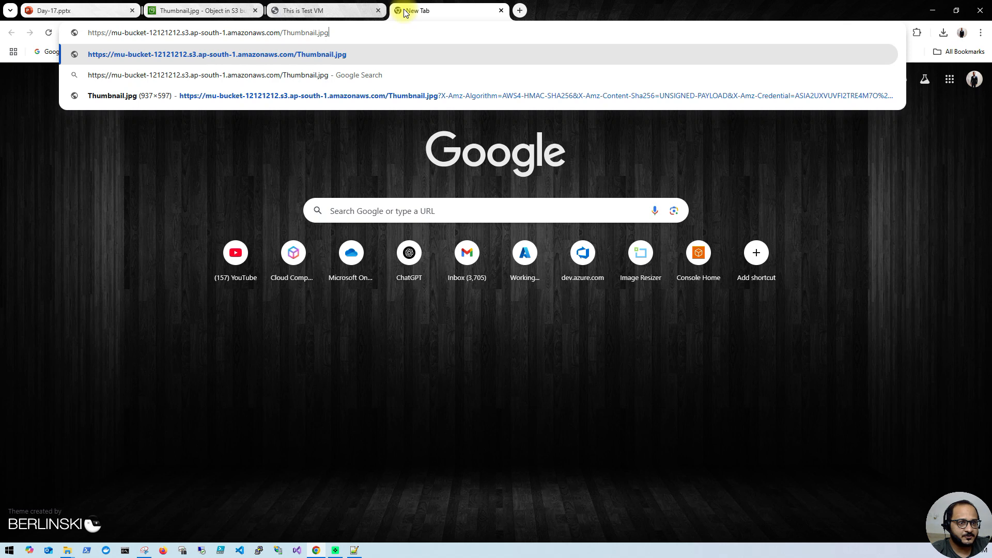
key(Return)
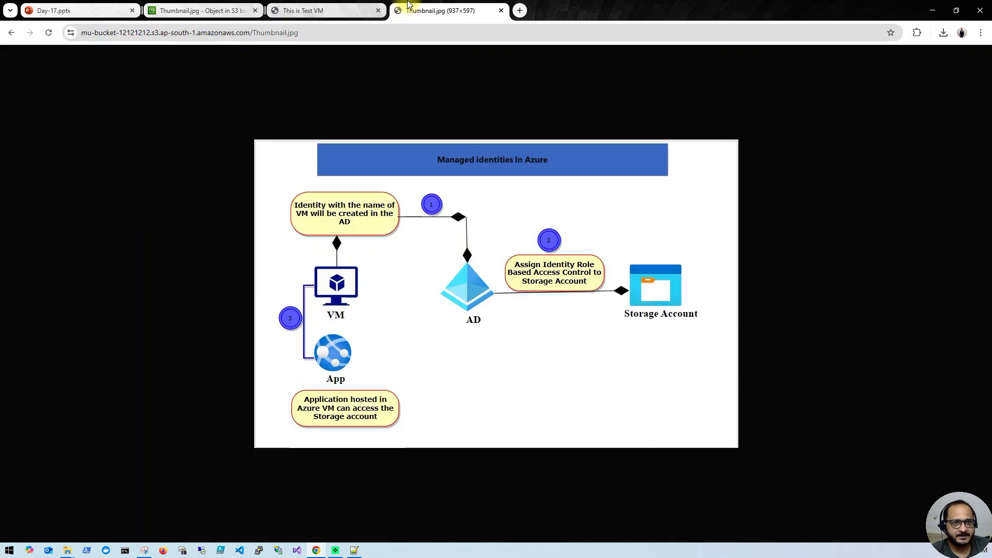
- Also open Thumbnail.jpg via Open, check the test.html address, and return to its object details
click(232, 11)
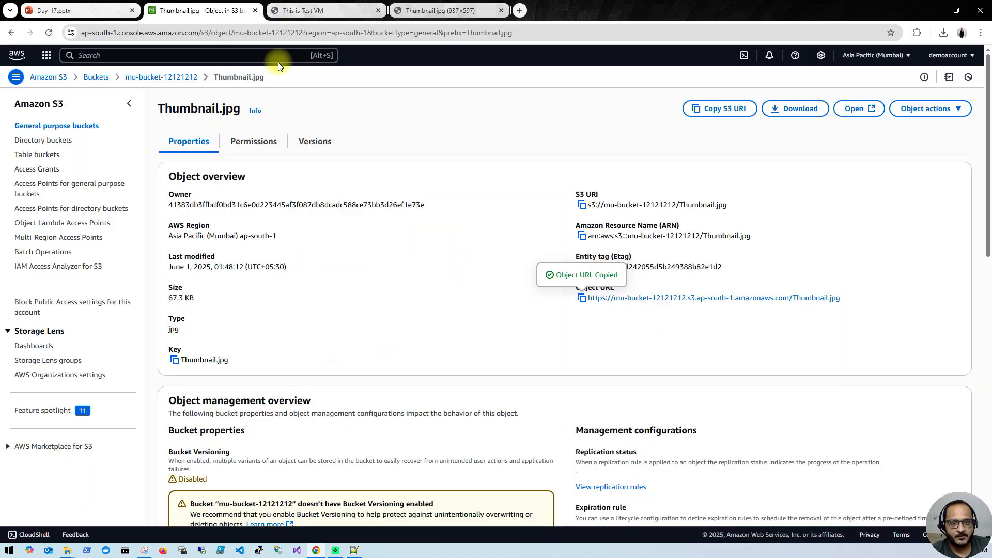
click(866, 110)
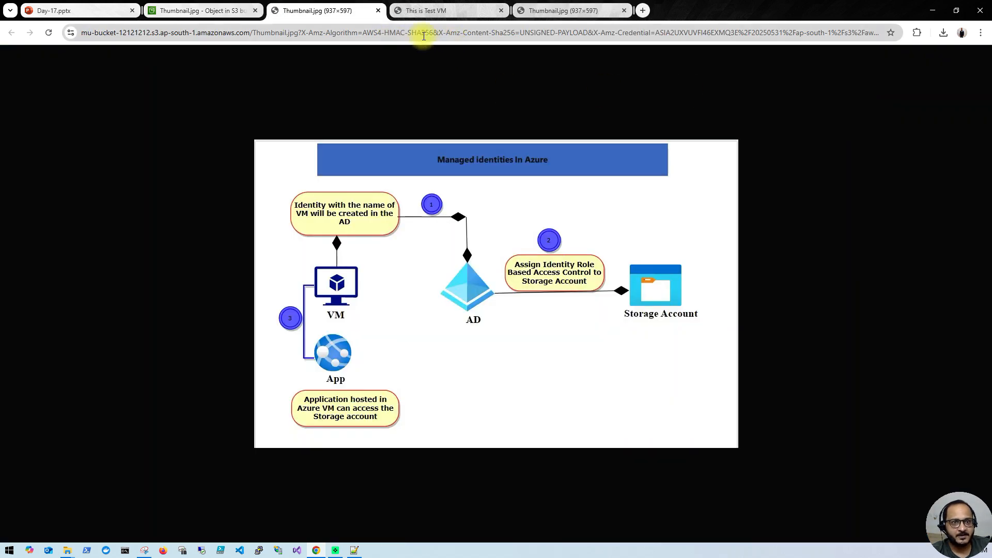
click(427, 11)
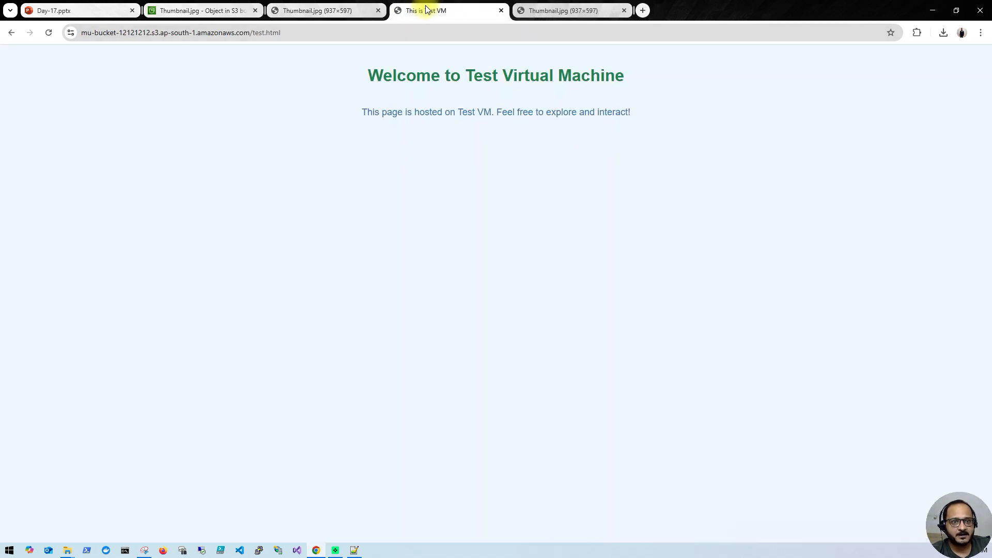
click(297, 39)
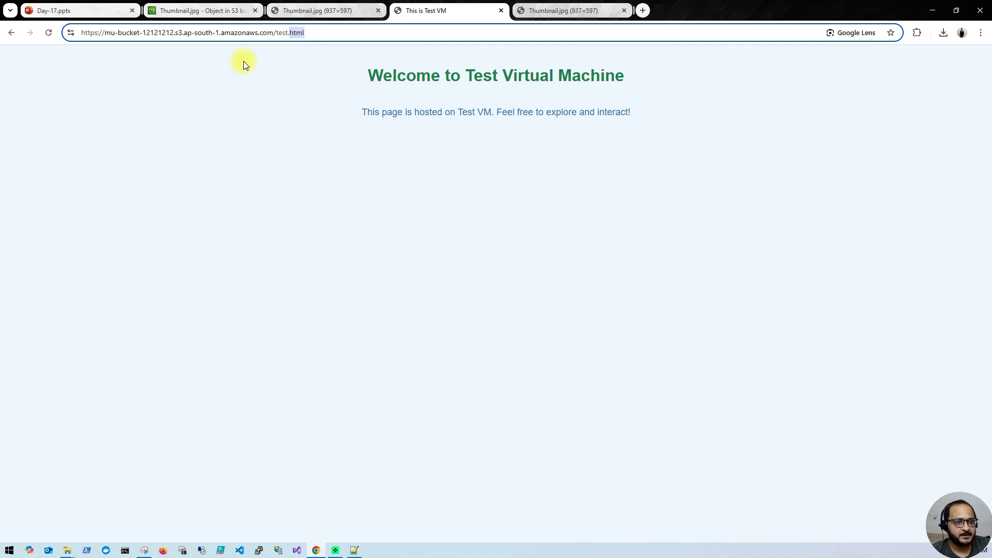
click(205, 11)
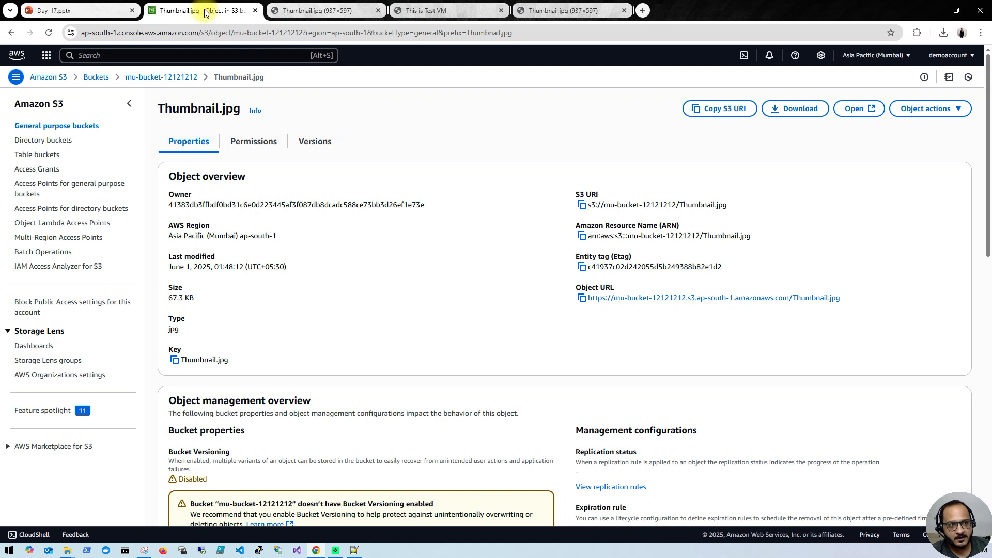